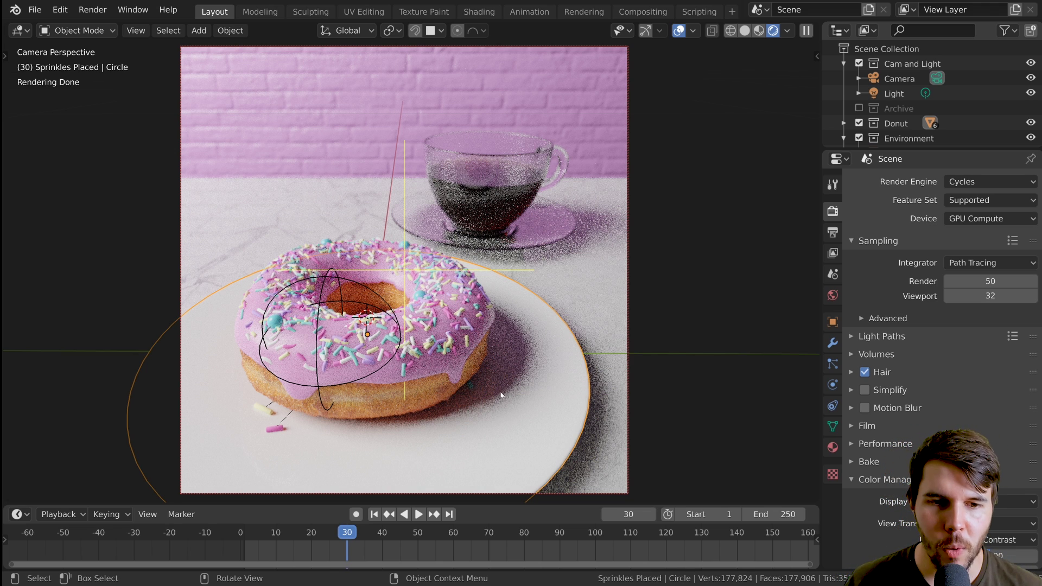
Fit the full frame range in the timeline and scrub and play through it to check the scene at different frames.
drag(348, 536, 269, 553)
key(Home)
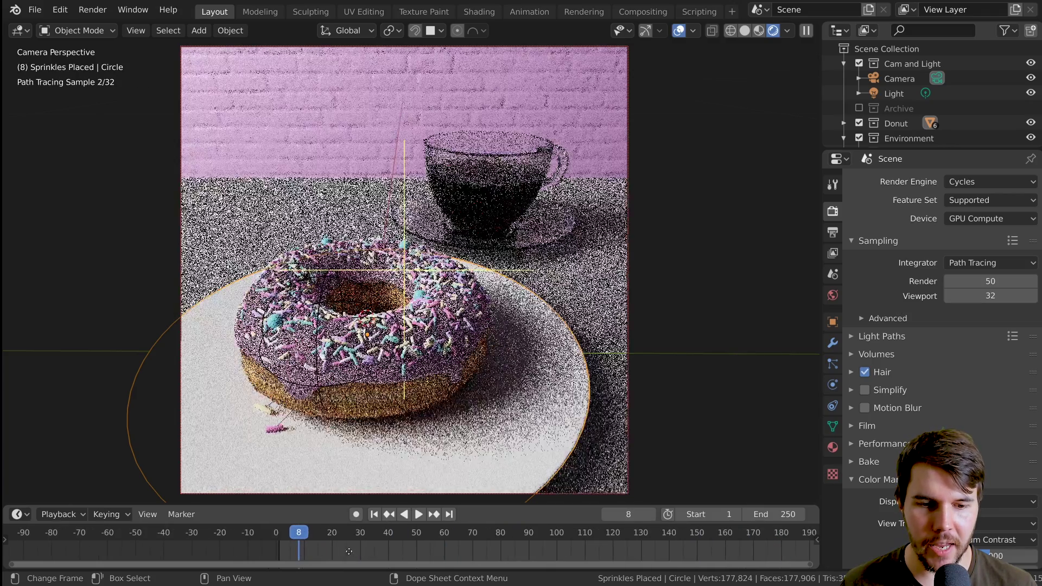
key(shift+Left)
key(space)
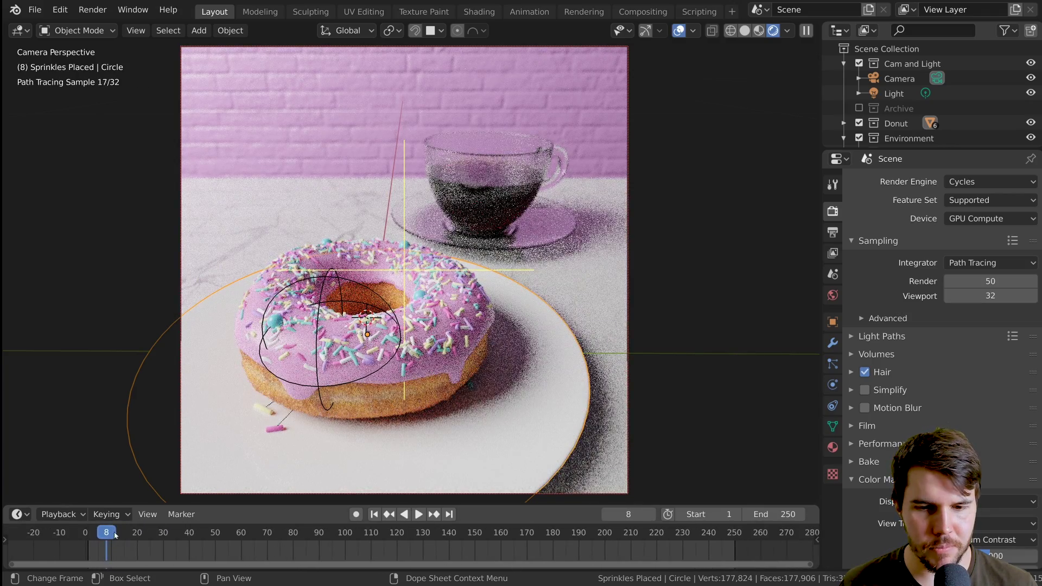
drag(159, 542, 257, 534)
key(space)
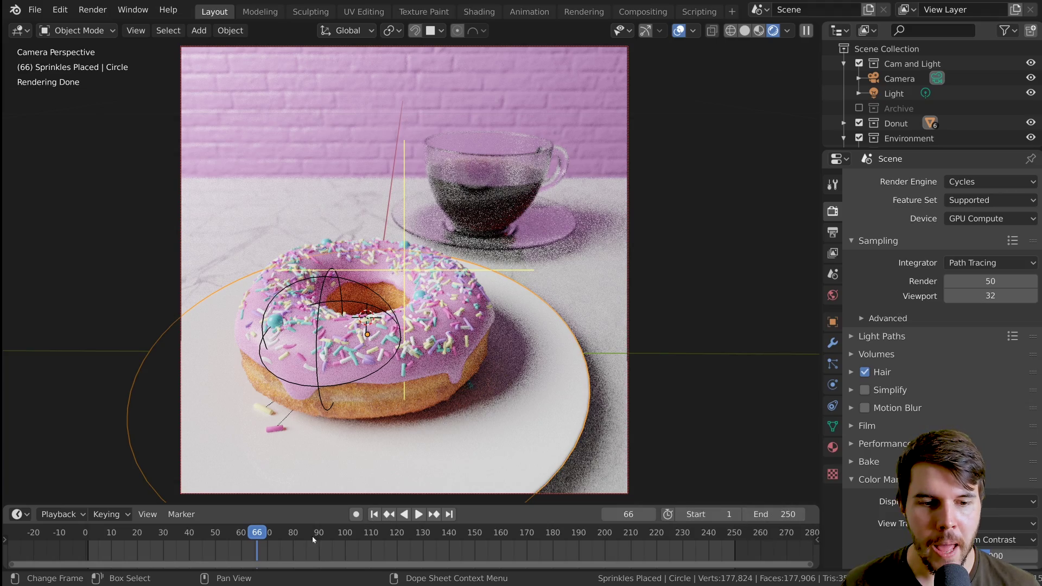
click(233, 535)
key(space)
drag(197, 535, 153, 538)
key(space)
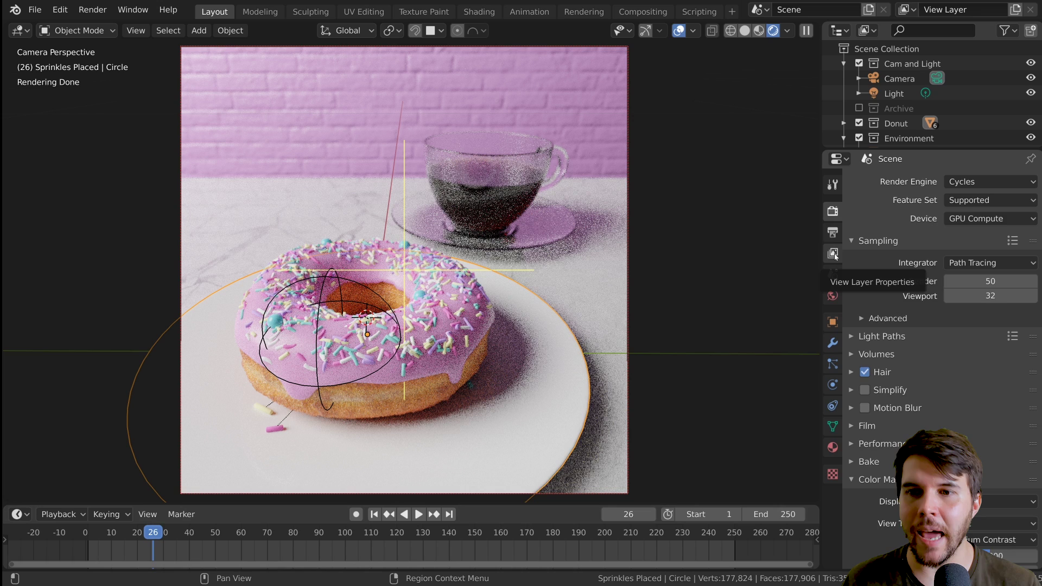
Show the output dimensions and frame rate settings, and briefly play the animation from frame 25.
click(833, 233)
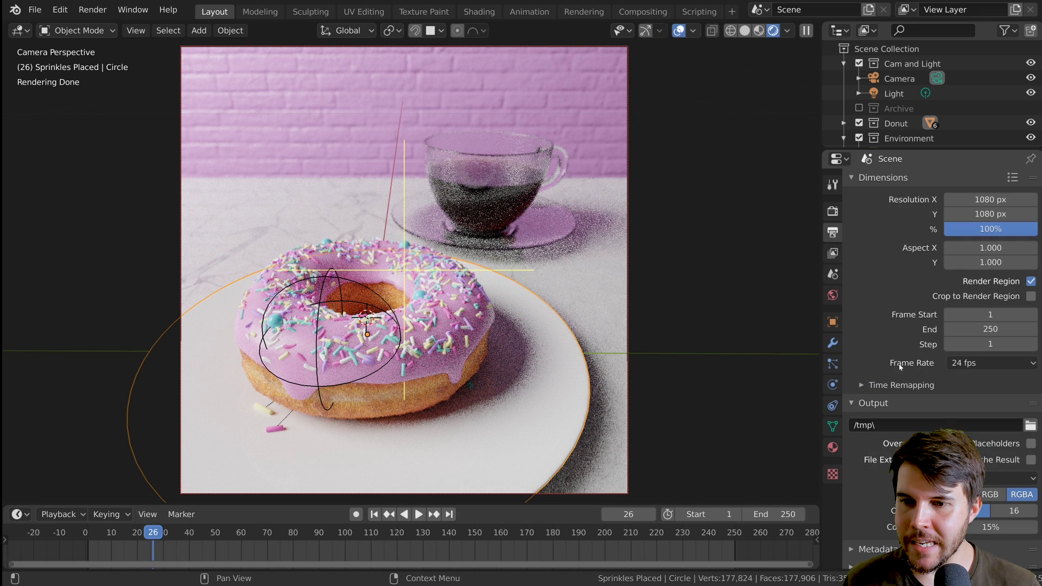
click(833, 212)
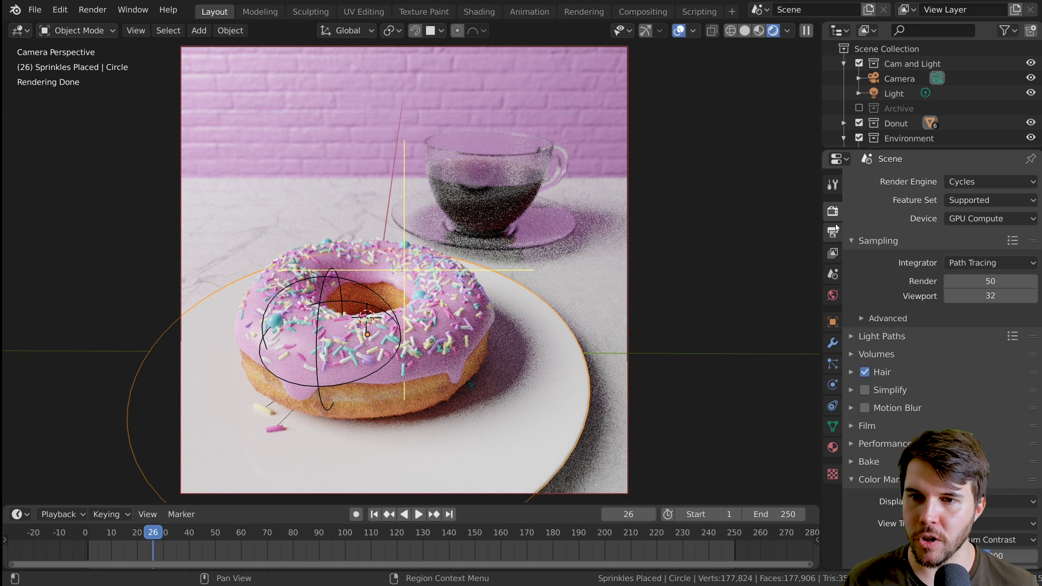
click(834, 232)
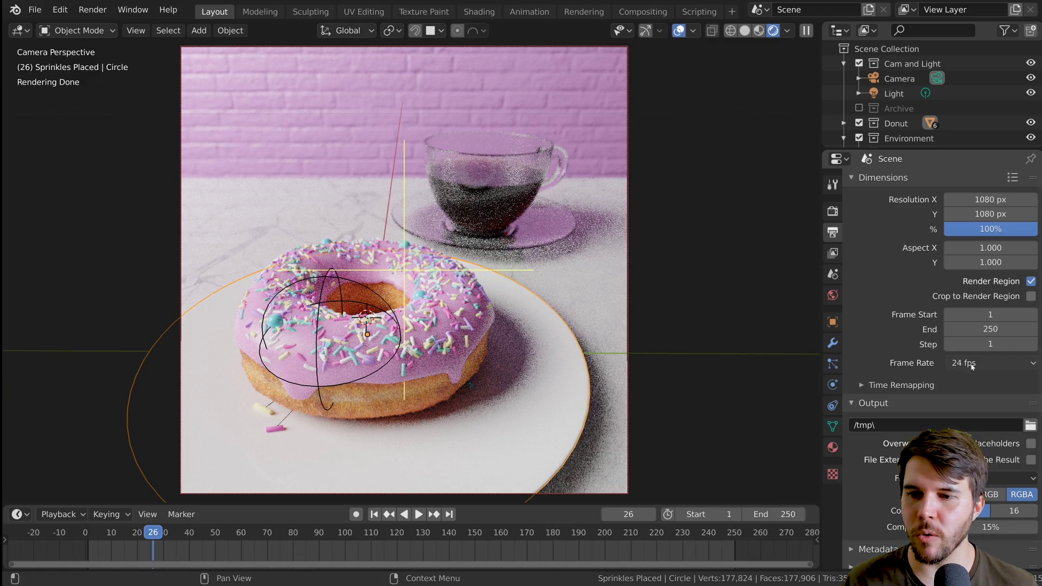
click(150, 534)
key(space)
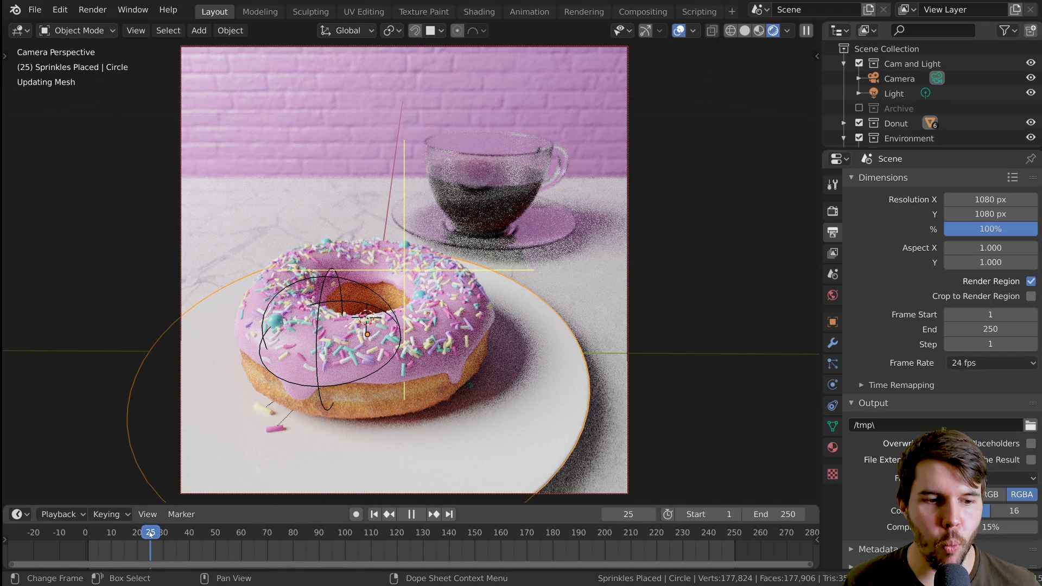
key(space)
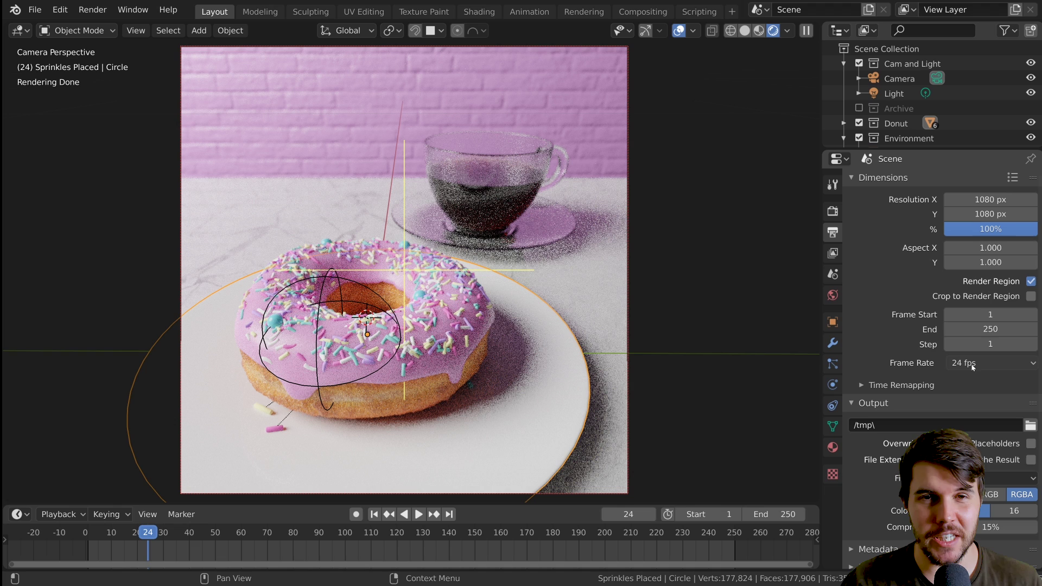
Set the output frame rate to 29.97 fps.
click(973, 367)
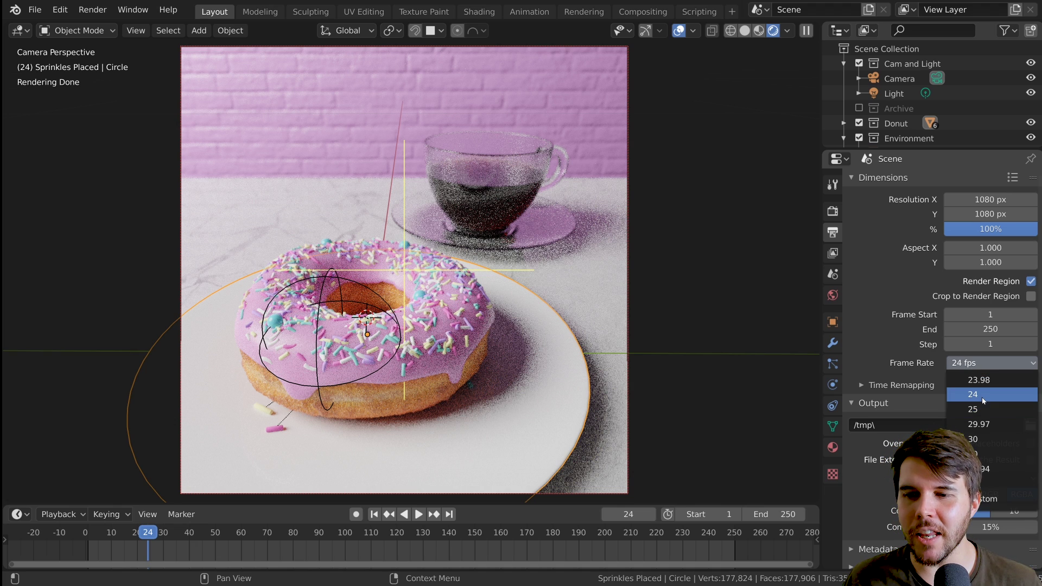
click(983, 401)
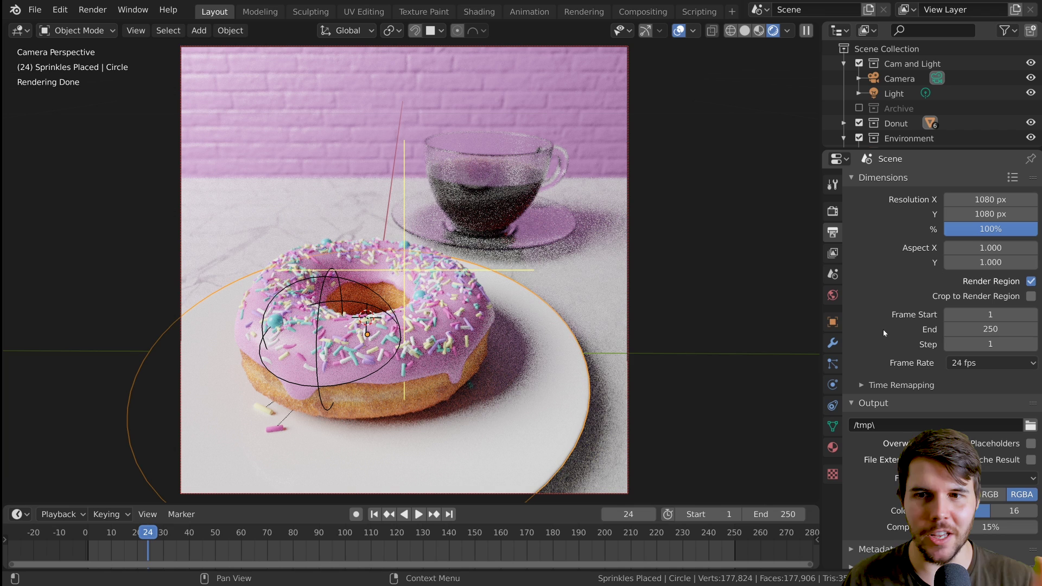
click(980, 362)
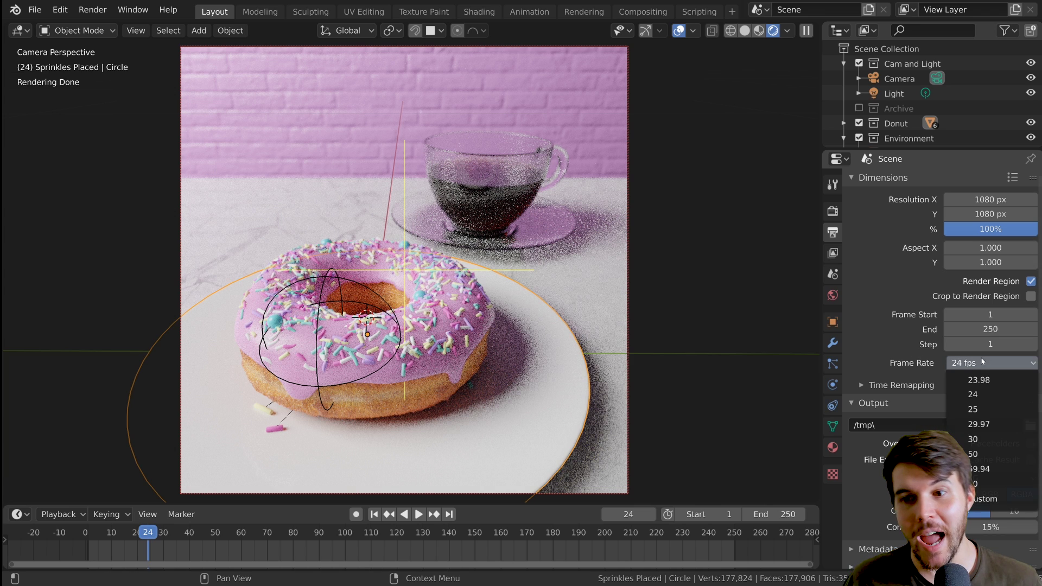
click(985, 424)
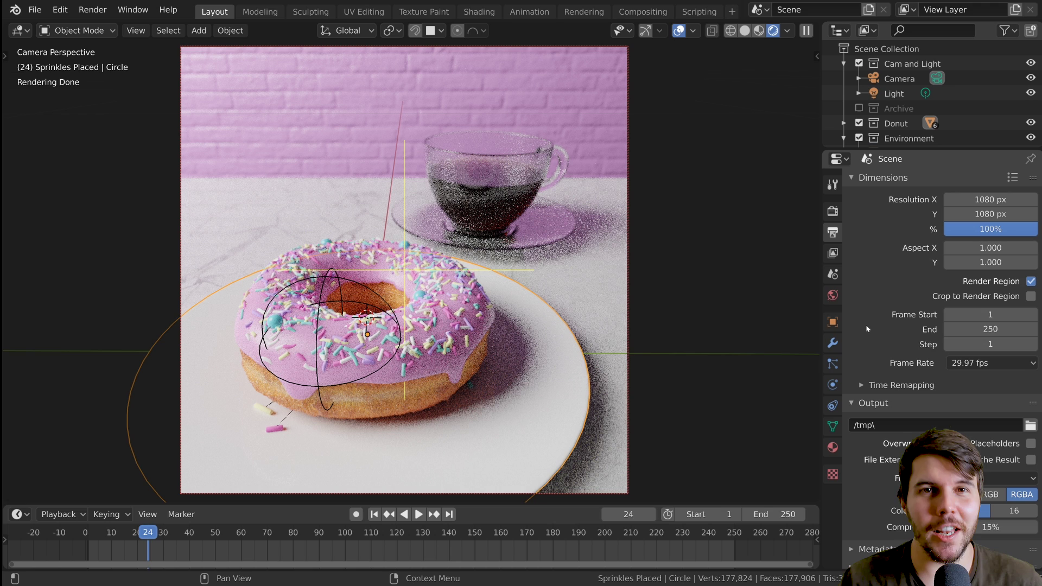
click(991, 363)
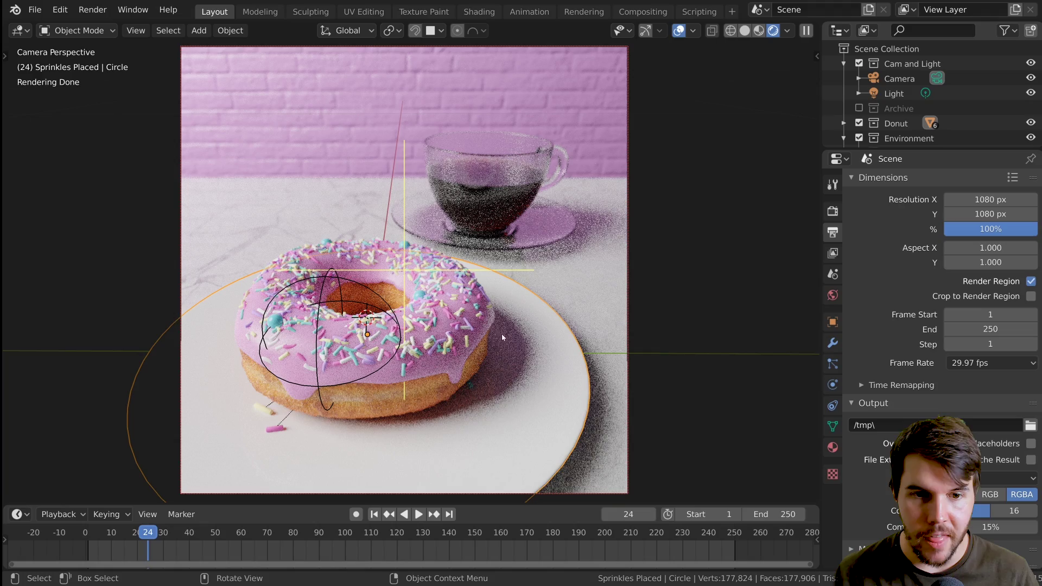
Go to frame 30 and insert a LocRot keyframe for the donut's plate.
drag(148, 542, 166, 539)
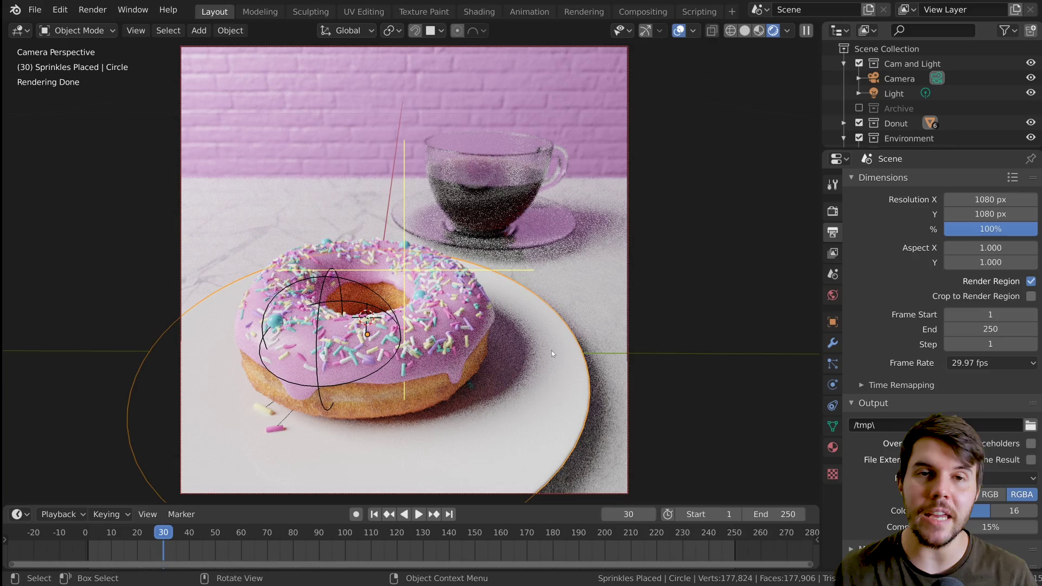
key(g)
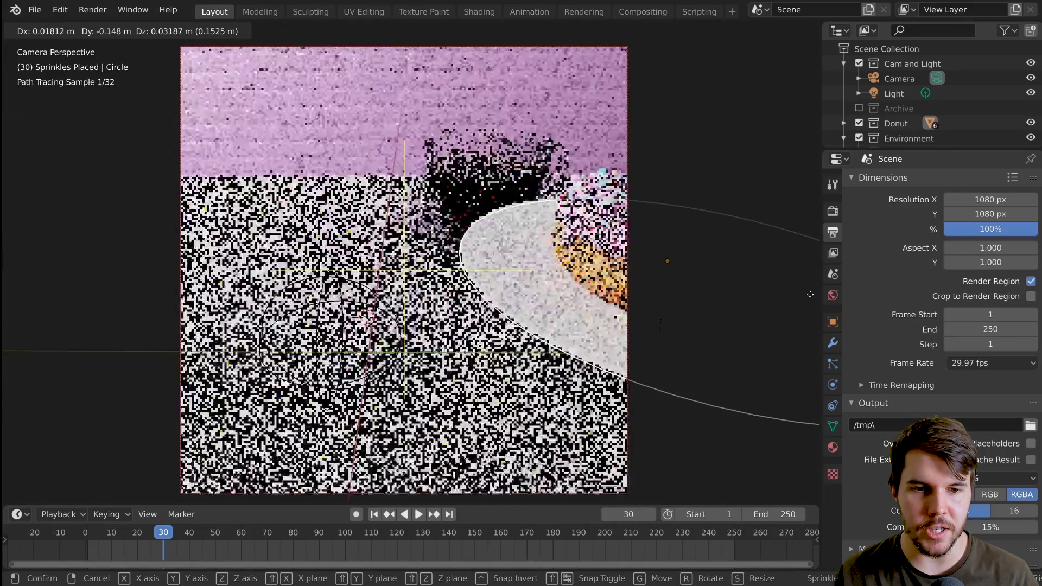
key(Escape)
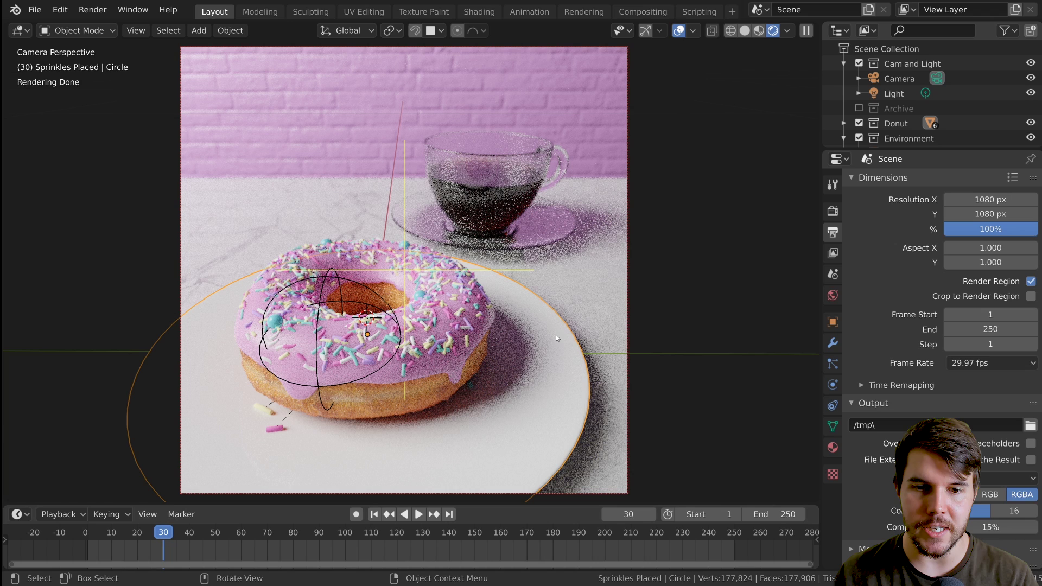
key(i)
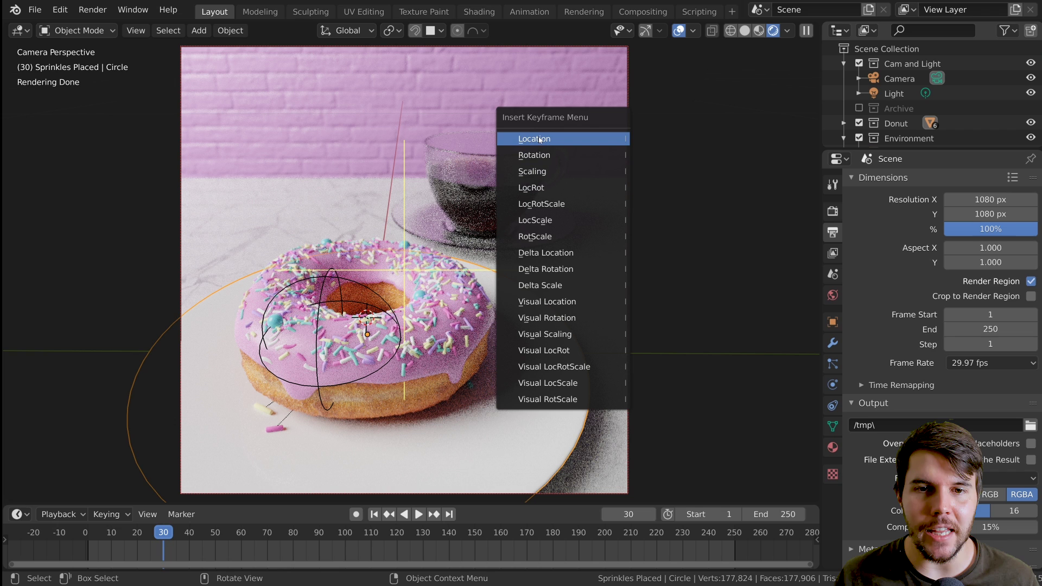
click(550, 188)
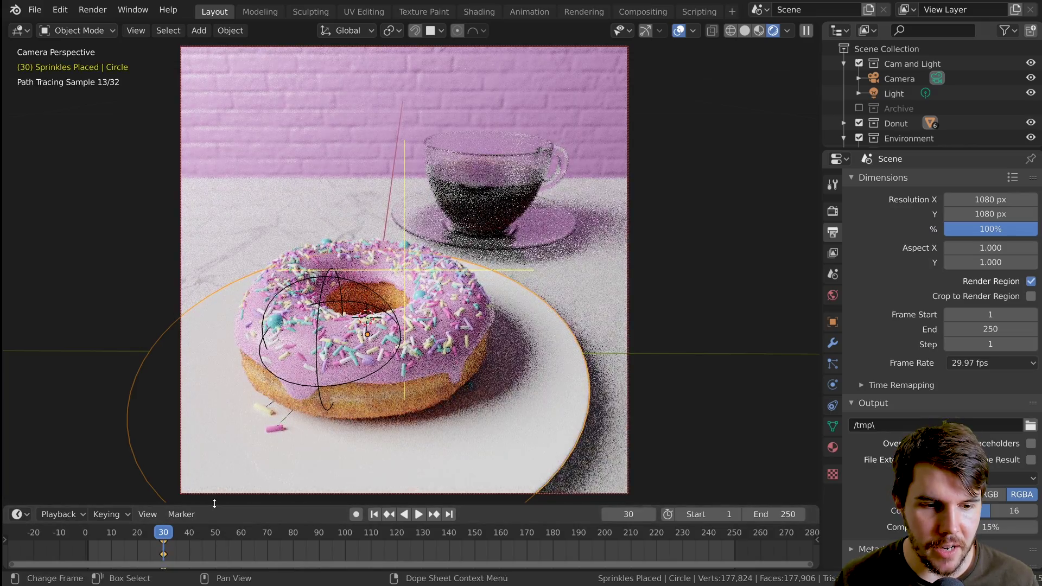
Enlarge the timeline area and reveal its channel list with the plate's object transforms expanded.
drag(215, 507, 203, 480)
scroll(157, 538, down, 2)
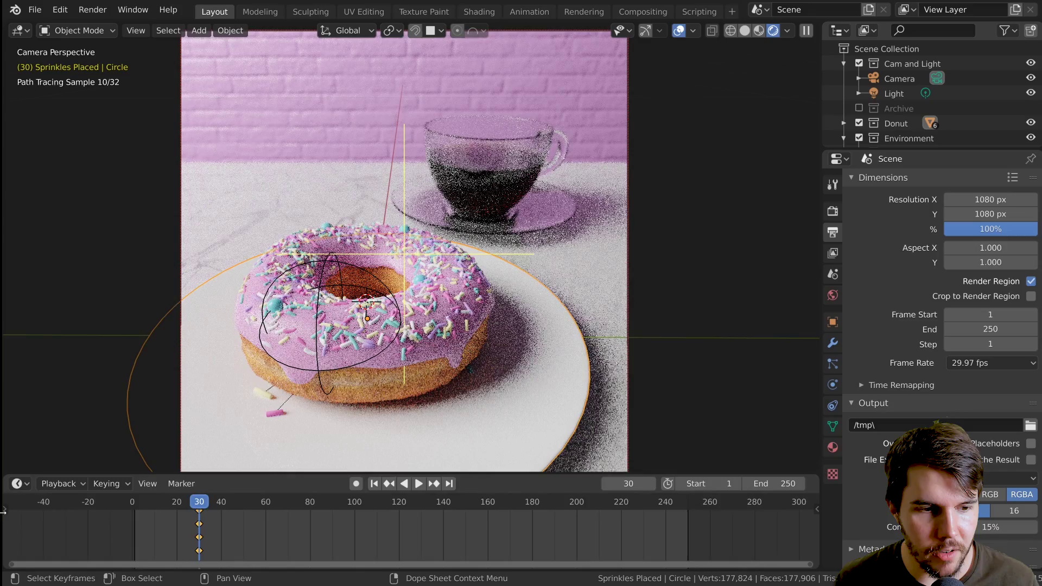
click(4, 509)
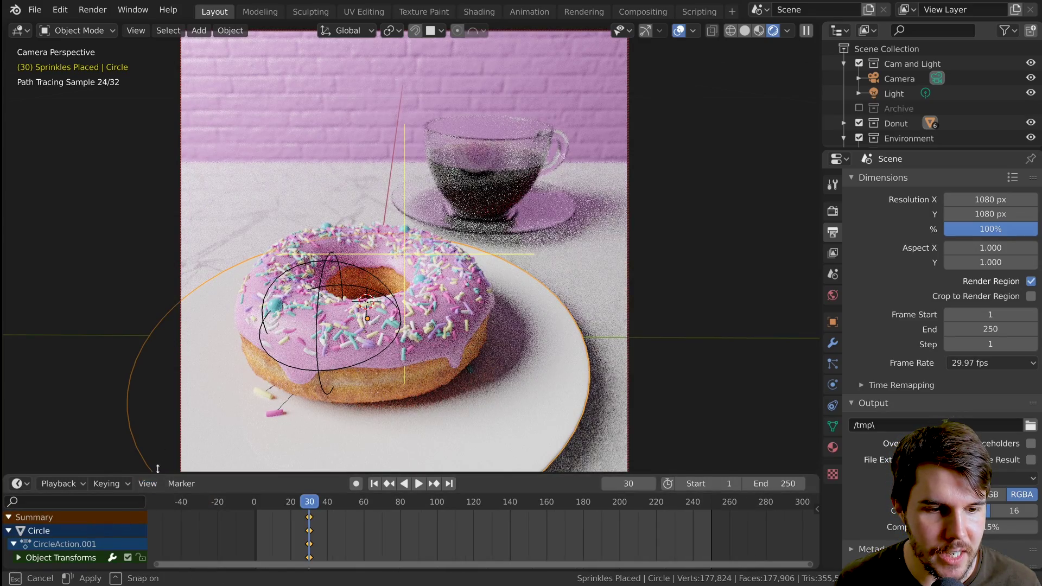
drag(156, 477, 155, 396)
click(18, 477)
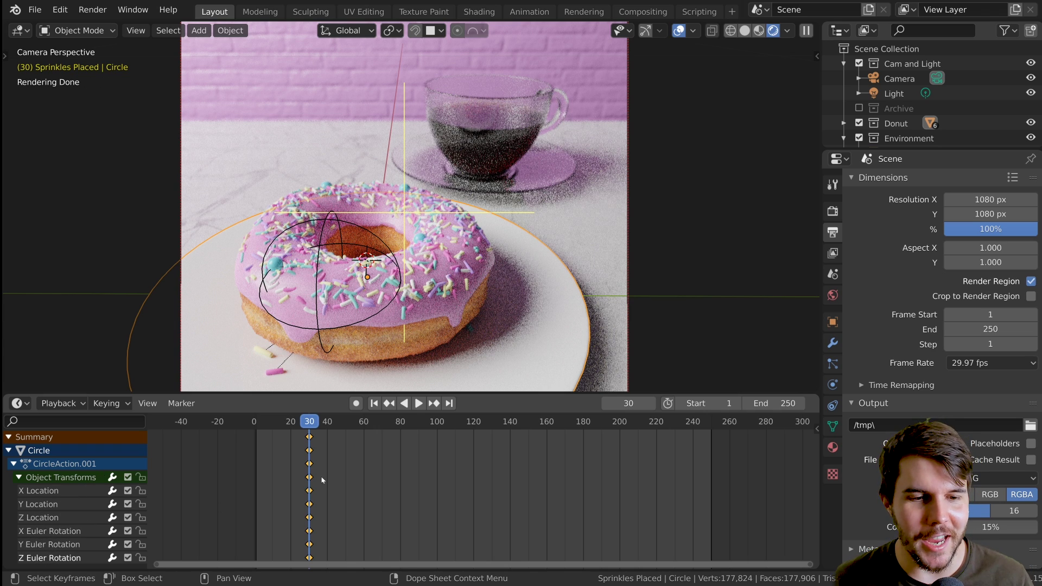
At frame 1, move the plate with the donut about 0.22 m along the global Y axis, out of the camera frame.
drag(311, 422, 256, 422)
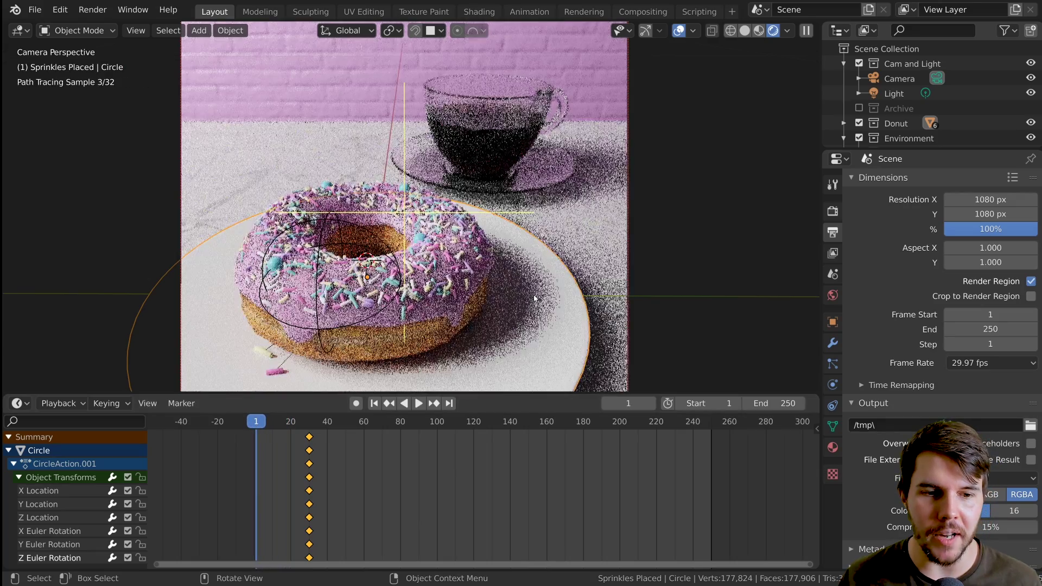
scroll(686, 301, down, 1)
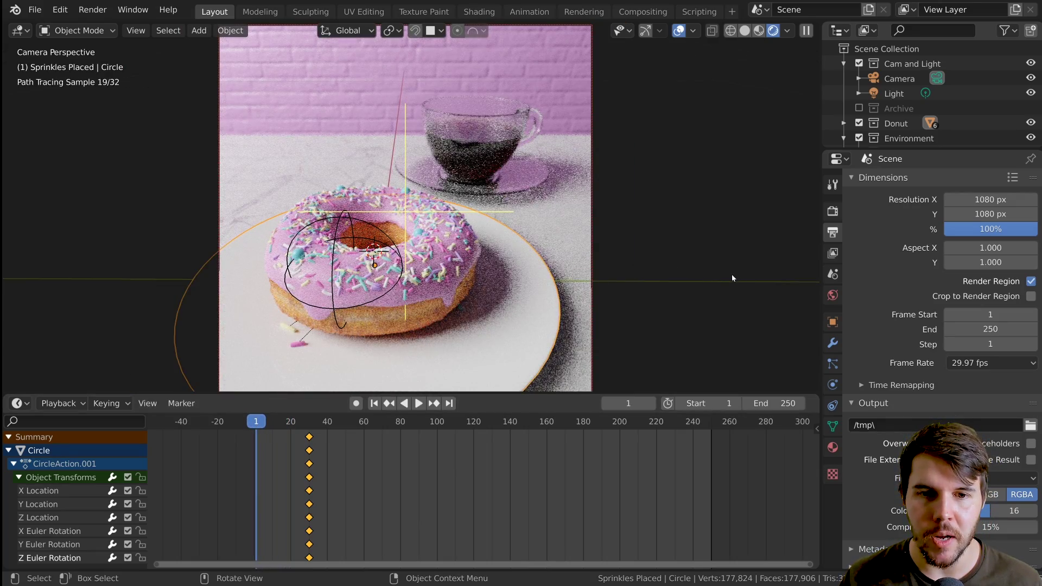
key(g)
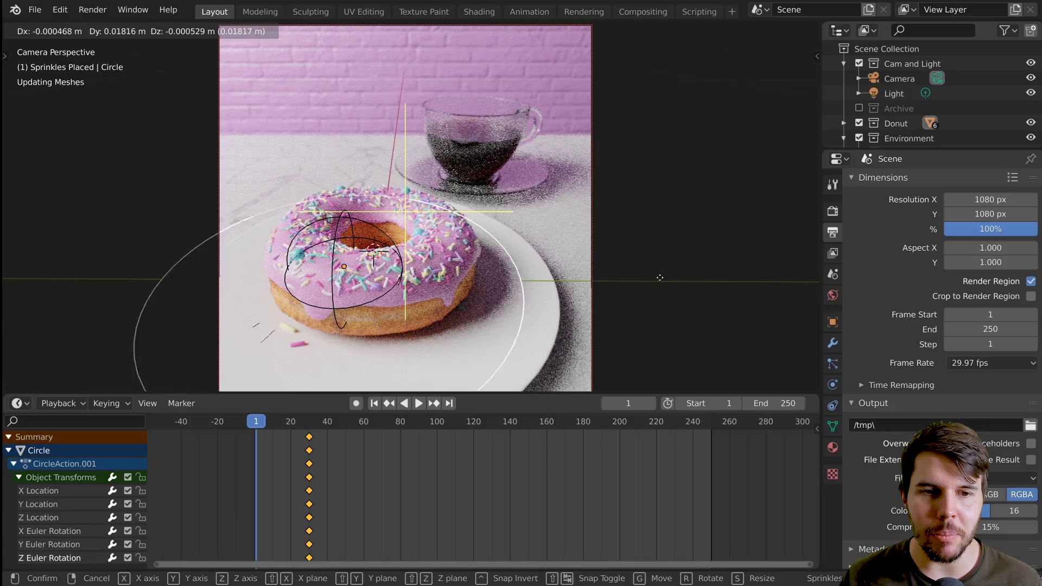
key(y)
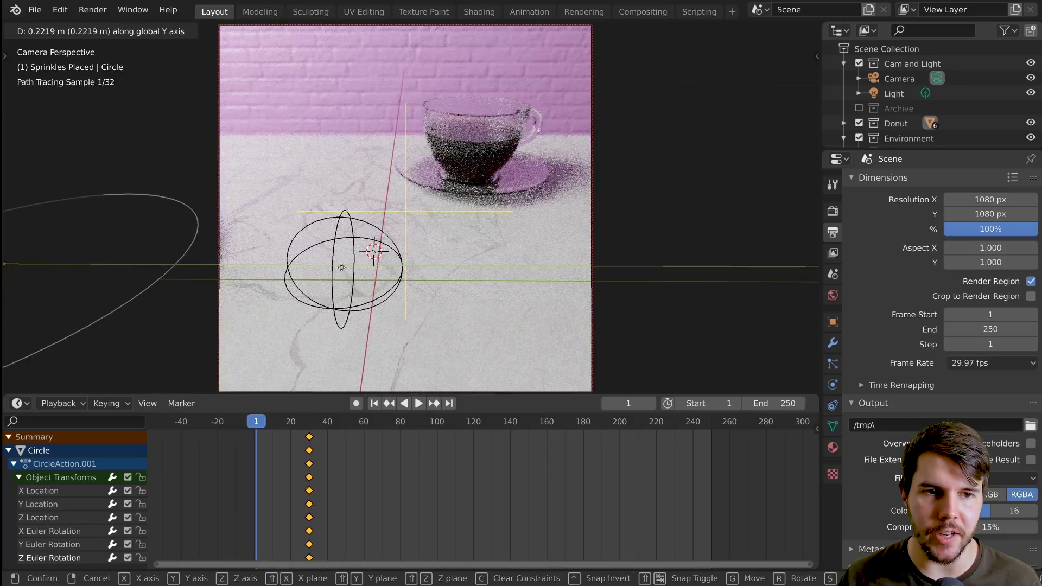
click(352, 270)
middle_drag(352, 271, 313, 245)
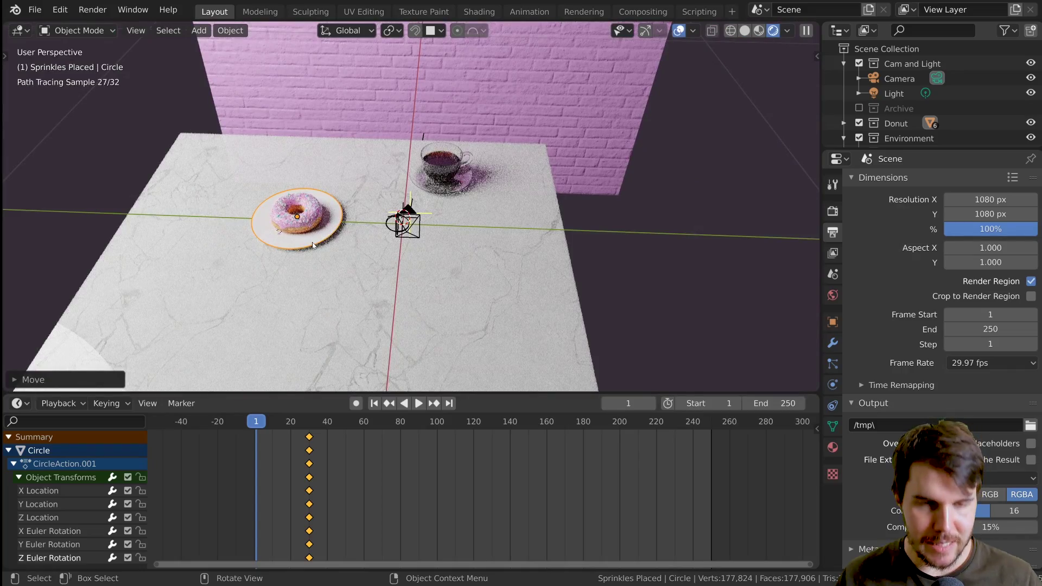
Move the plate about 0.16 m along the global X axis towards the back wall and return to the camera view.
key(g)
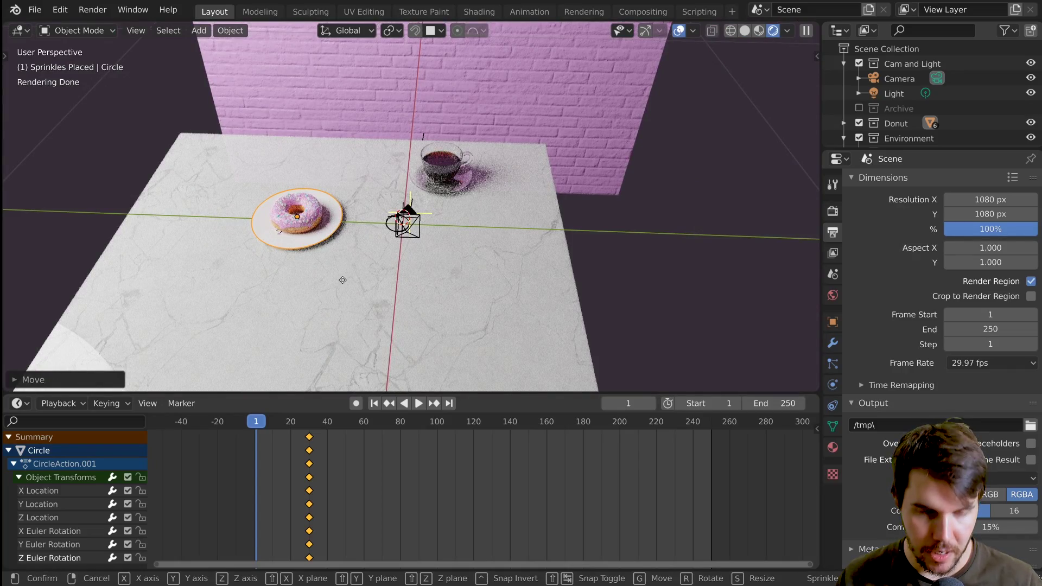
key(x)
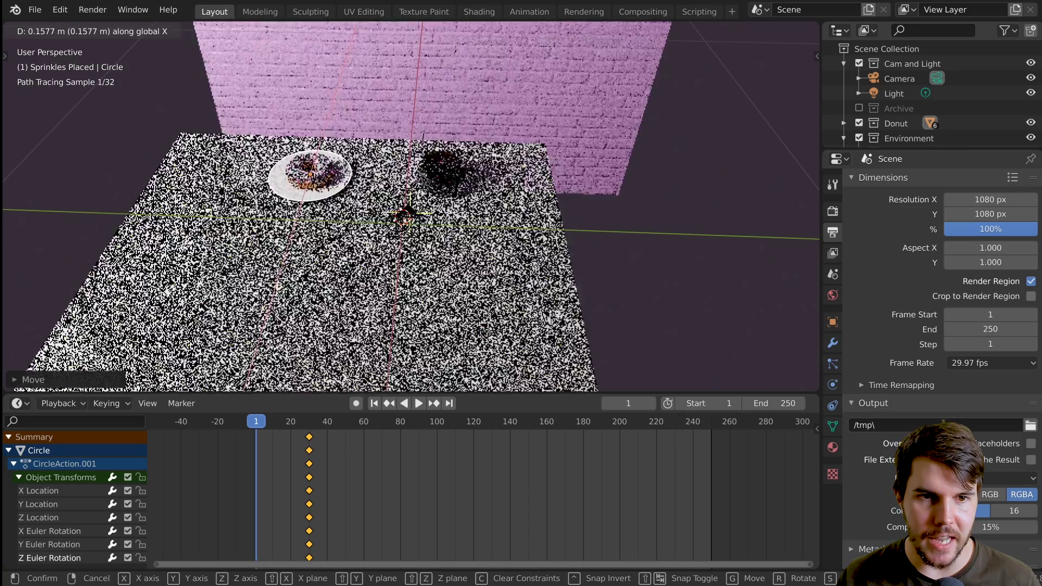
click(345, 237)
key(KP_0)
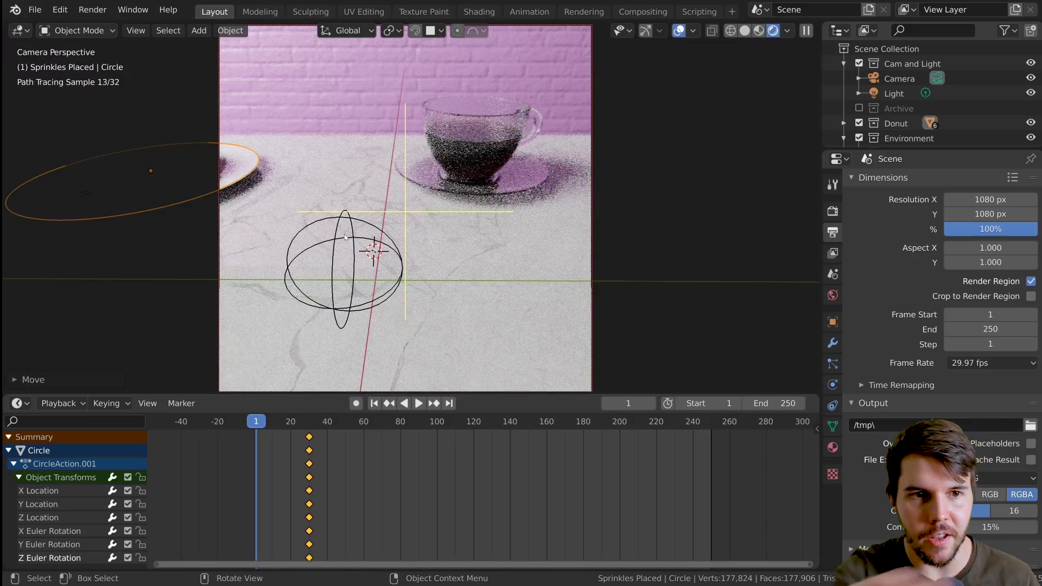
Move the plate about 0.06 m further along the global Y axis and insert a LocRot keyframe at frame 1.
key(g)
key(x)
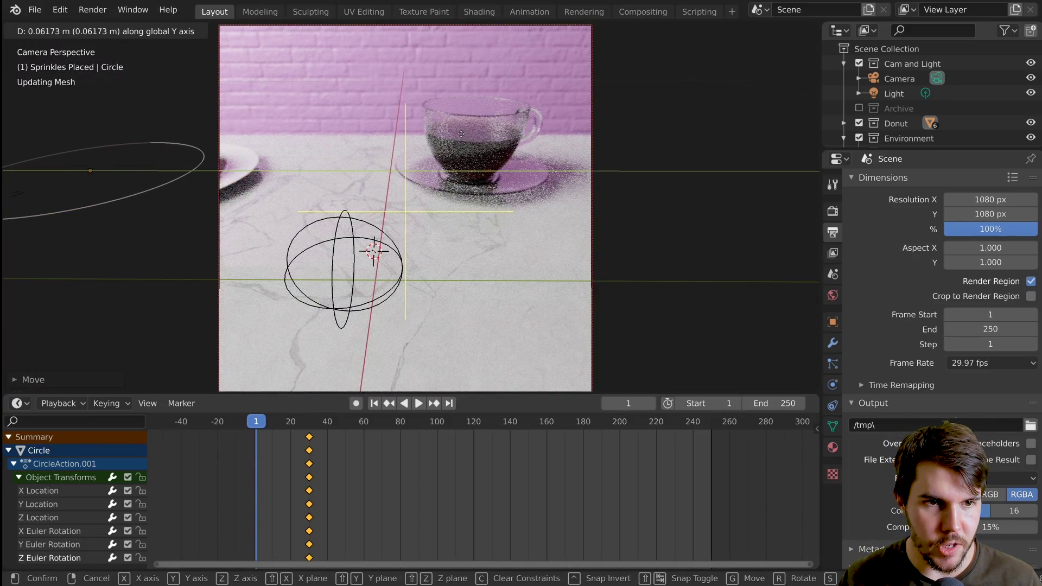
click(381, 231)
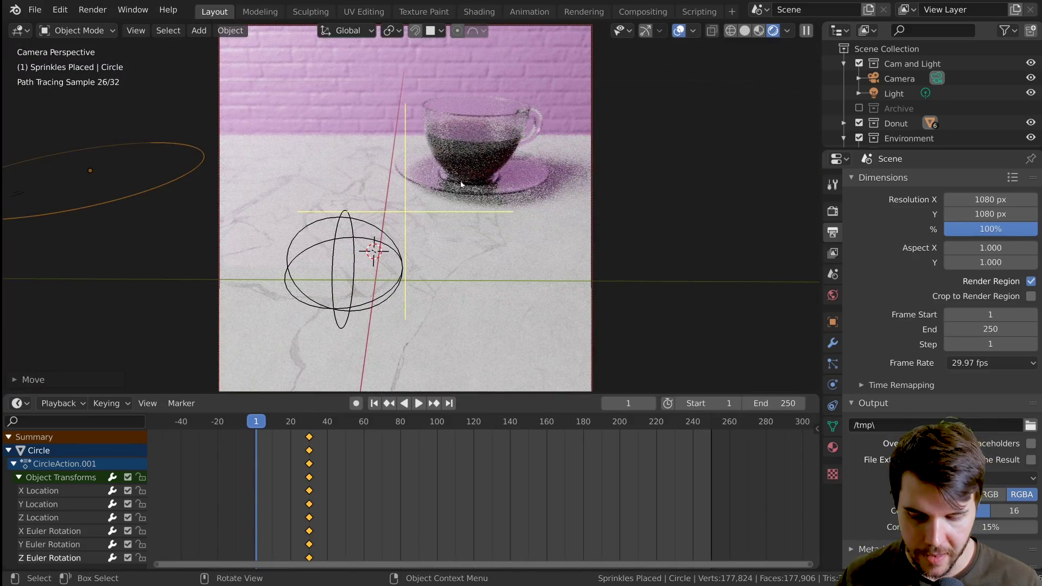
key(i)
click(480, 159)
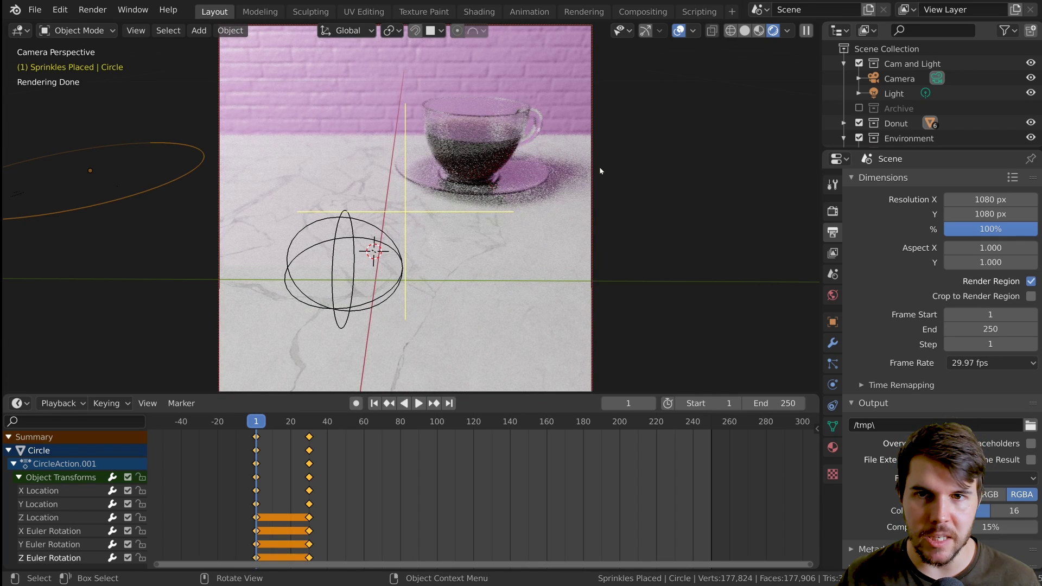
Switch the viewport to solid shading and play the plate's animation.
click(745, 31)
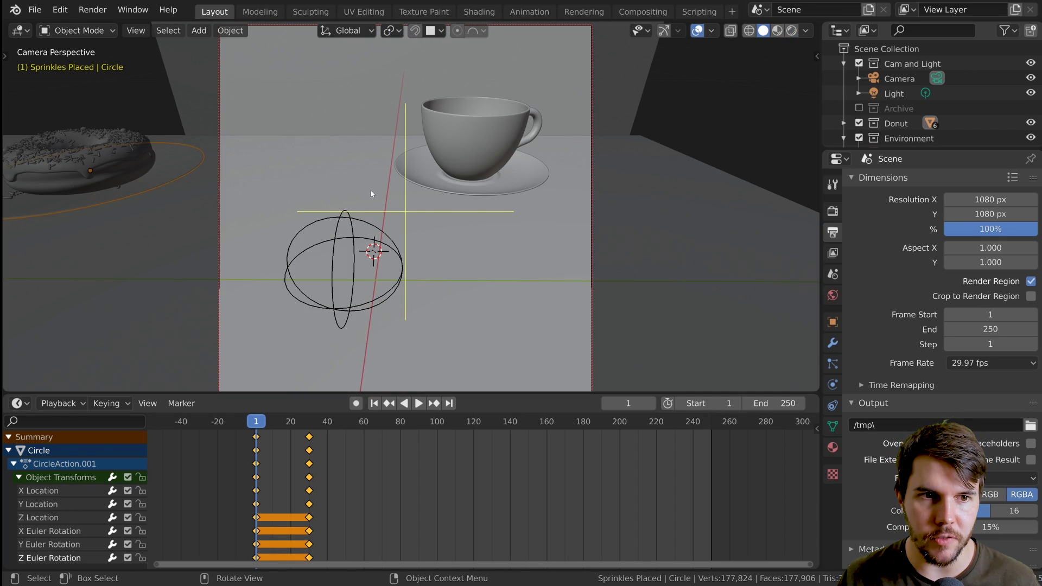
key(space)
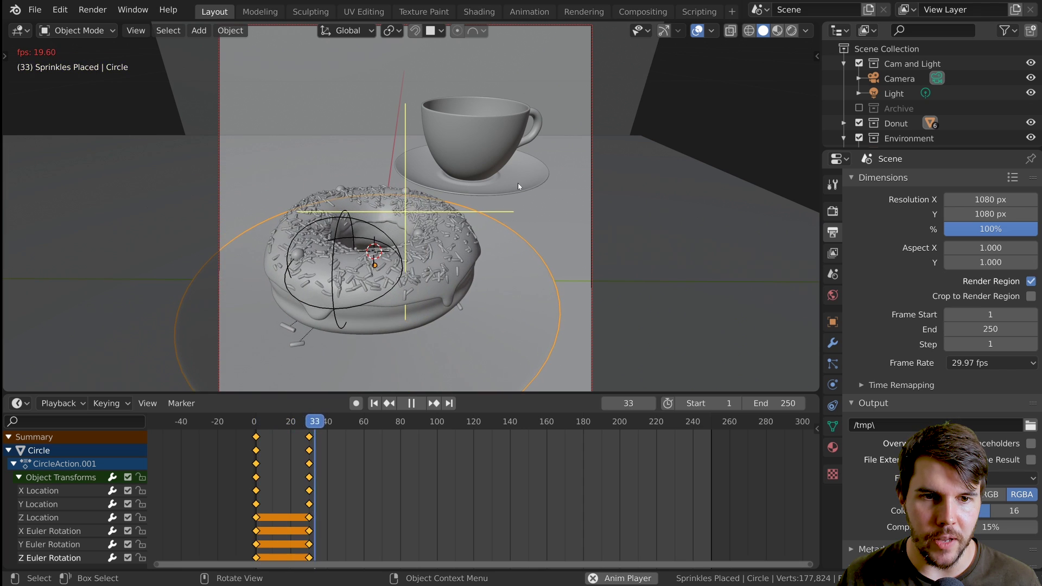
Replay the plate's slide-in animation and stop it back at frame 1.
key(Escape)
key(space)
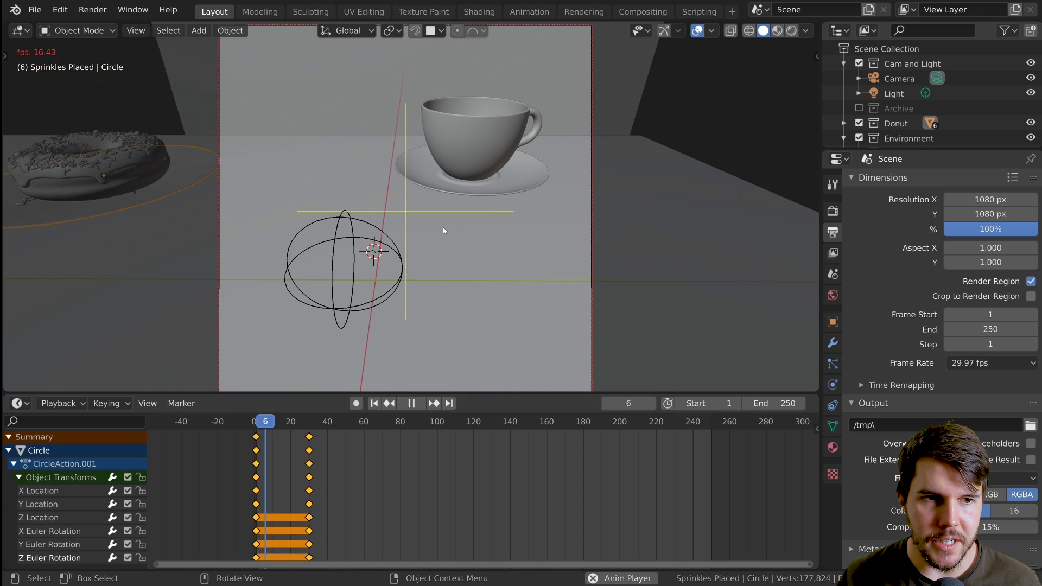
key(Escape)
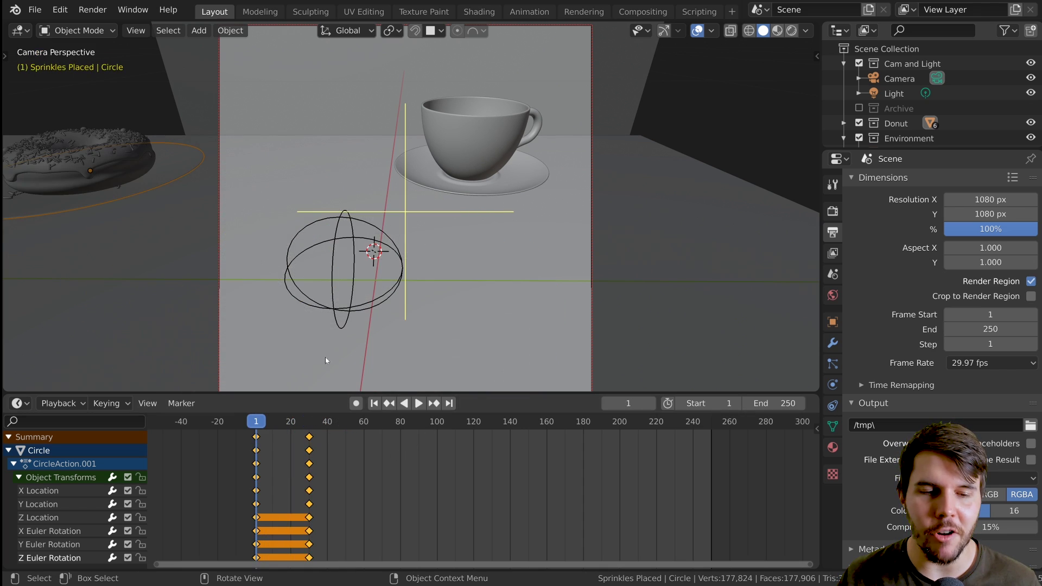
At frame 1, rotate the plate about -92° around the global Z axis and insert a LocRot keyframe.
middle_drag(275, 213, 243, 246)
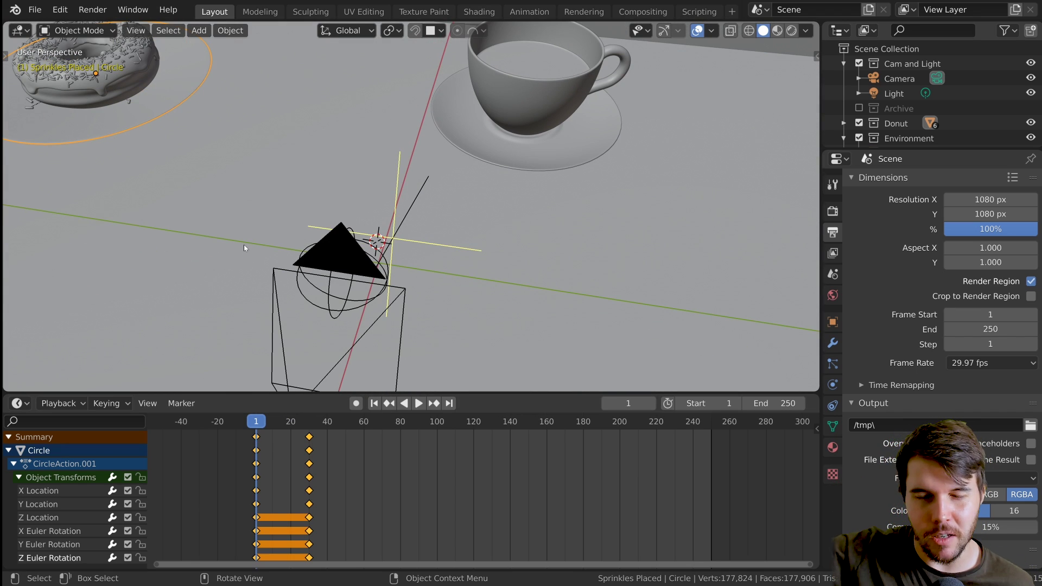
middle_drag(243, 246, 297, 267)
key(r)
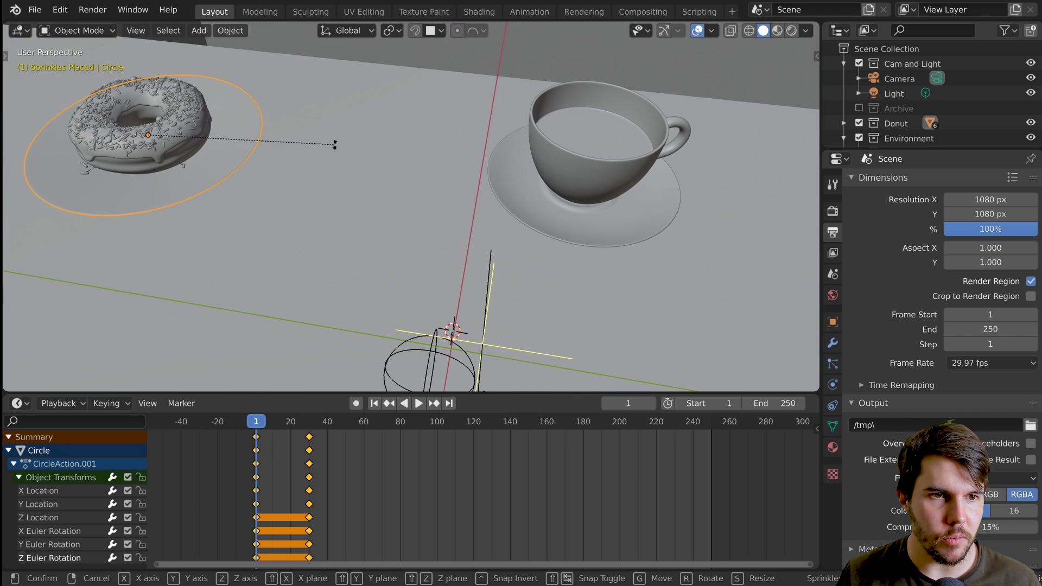
key(Escape)
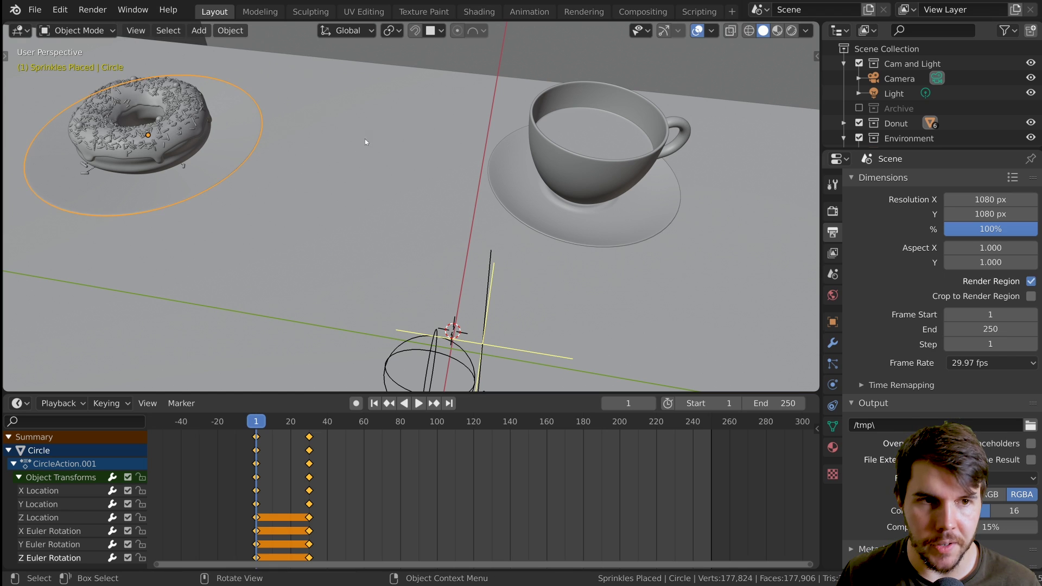
key(r)
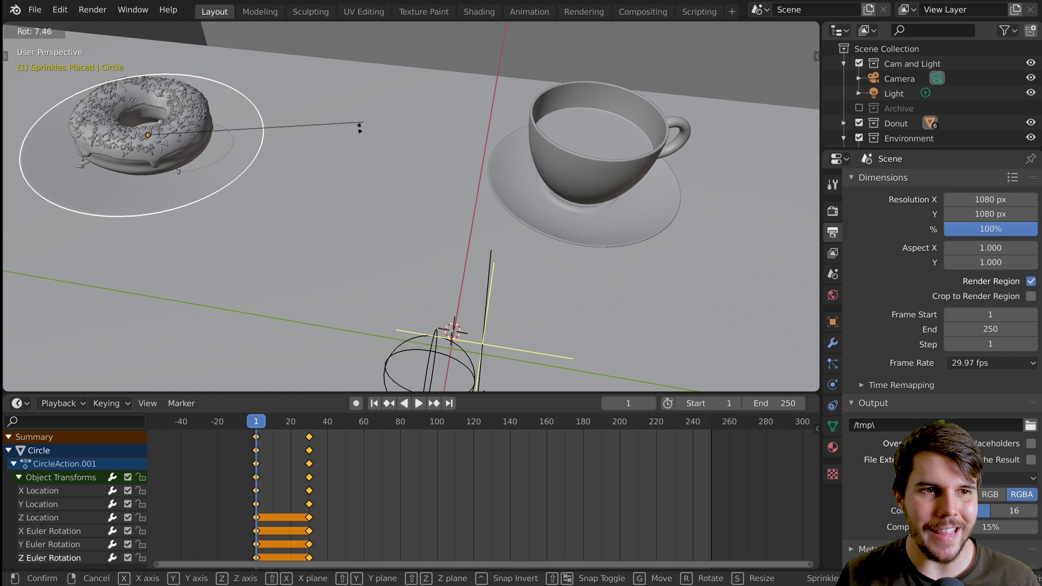
key(z)
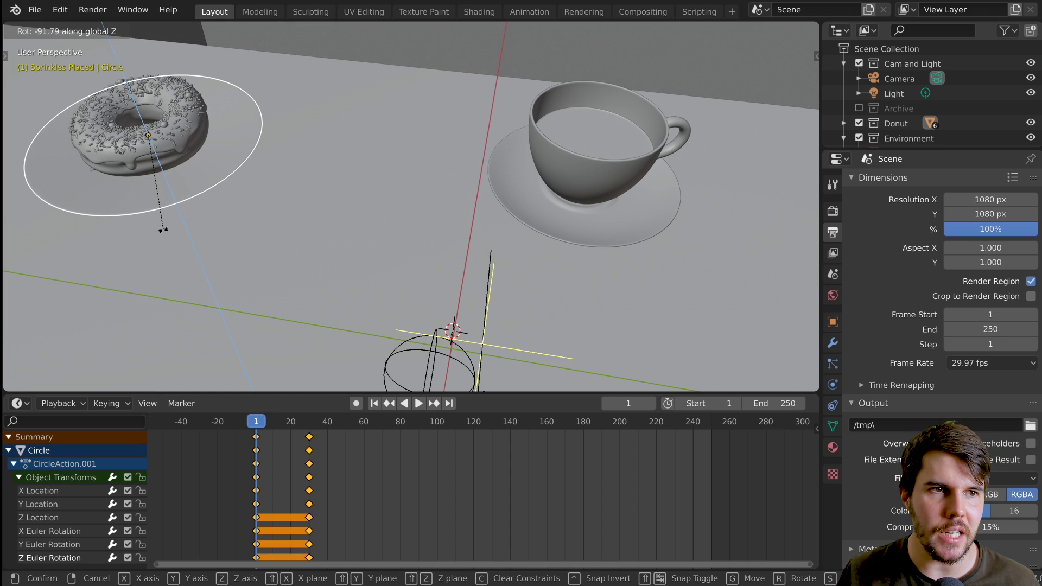
click(162, 230)
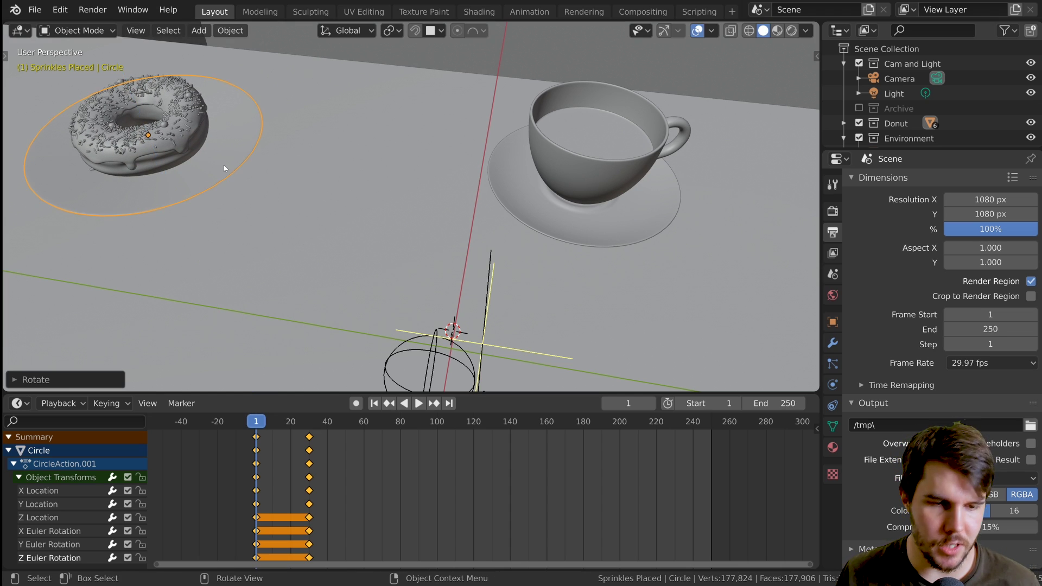
key(i)
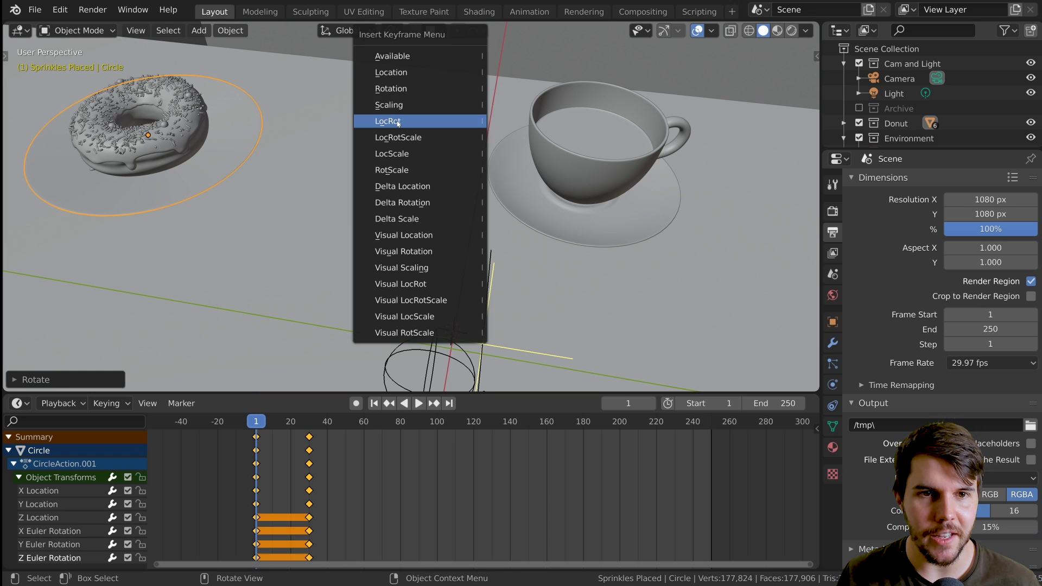
click(397, 121)
Return to the camera view and replay the animation from the start several times to check the plate's rotating slide-in.
key(KP_0)
key(space)
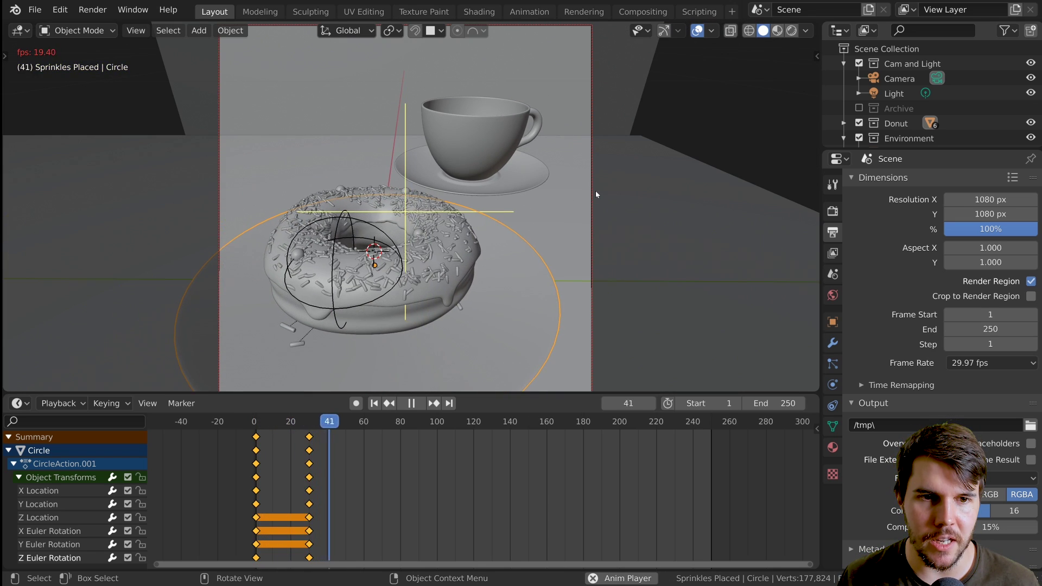
key(shift+Left)
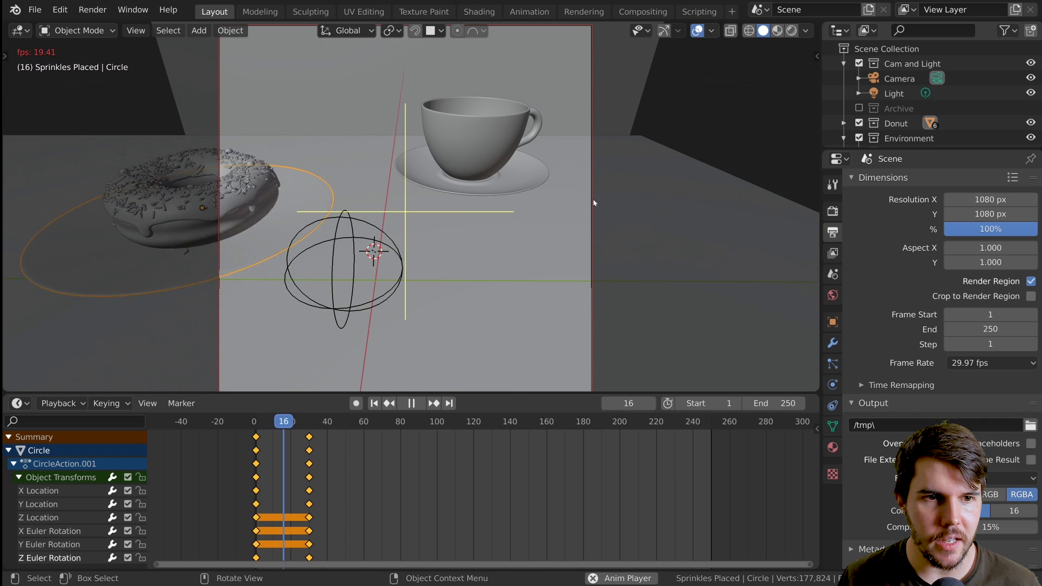
key(Escape)
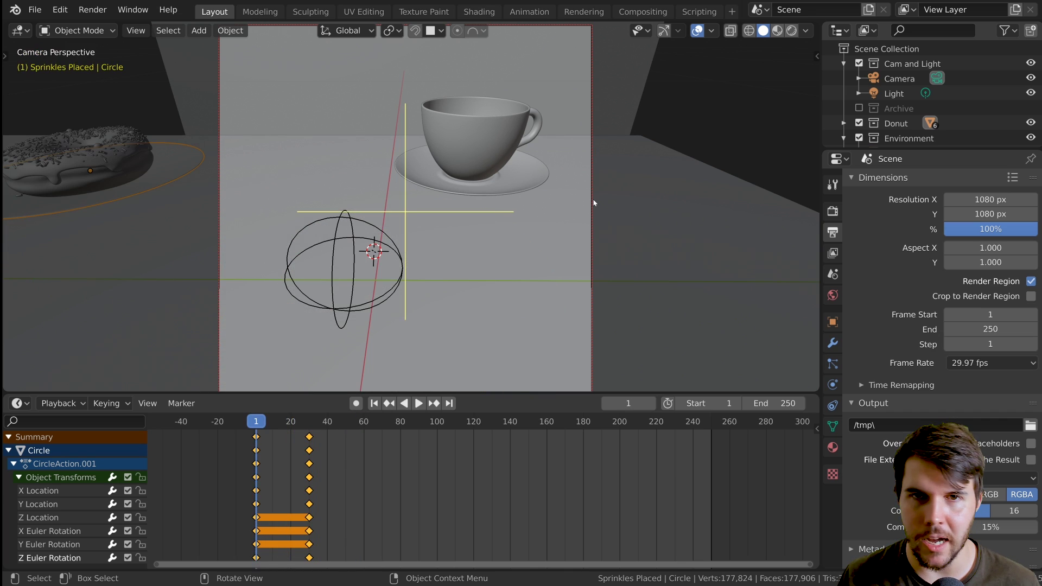
key(space)
key(Escape)
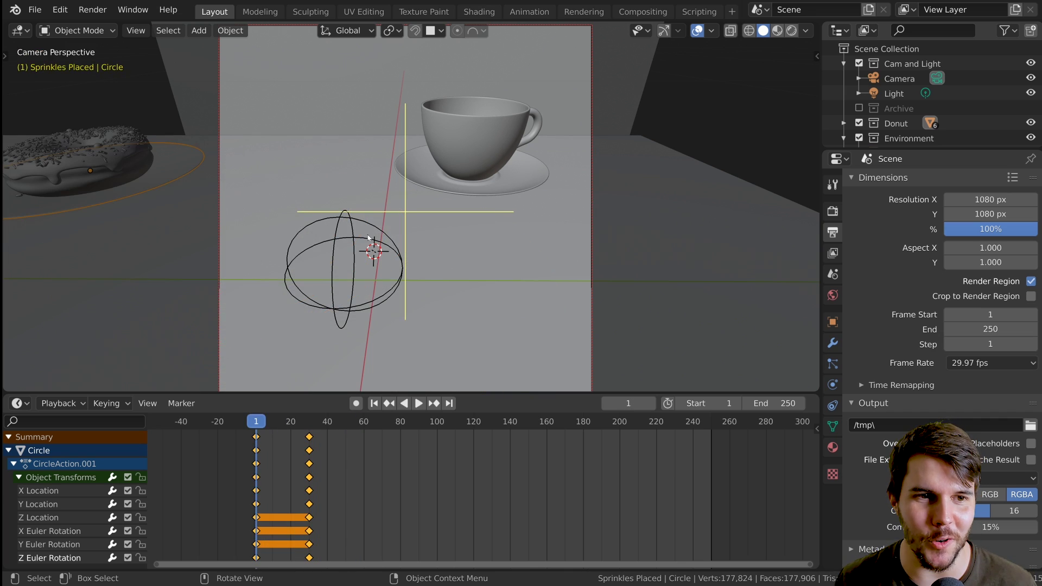
key(space)
key(Escape)
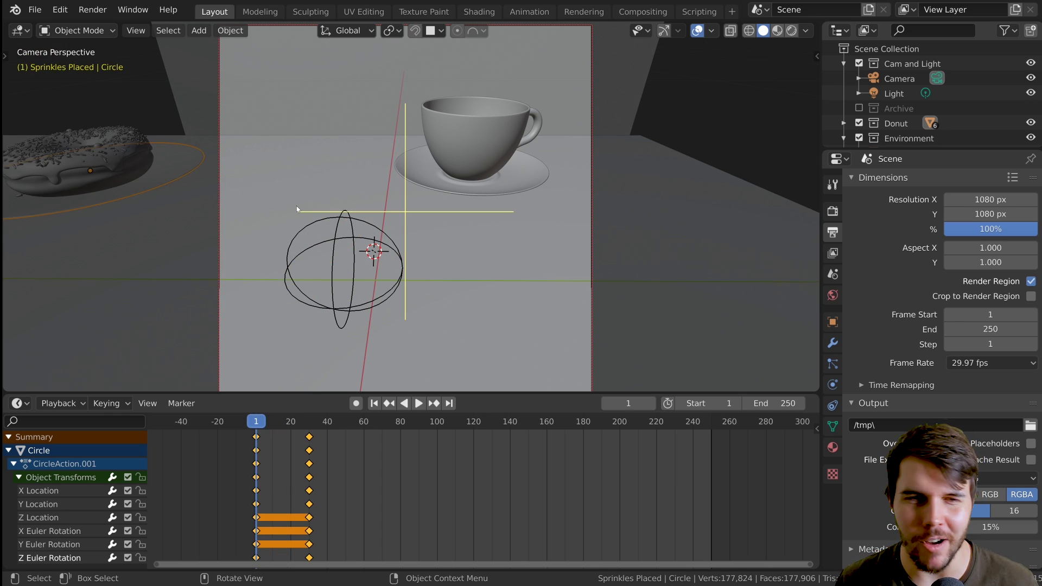
key(space)
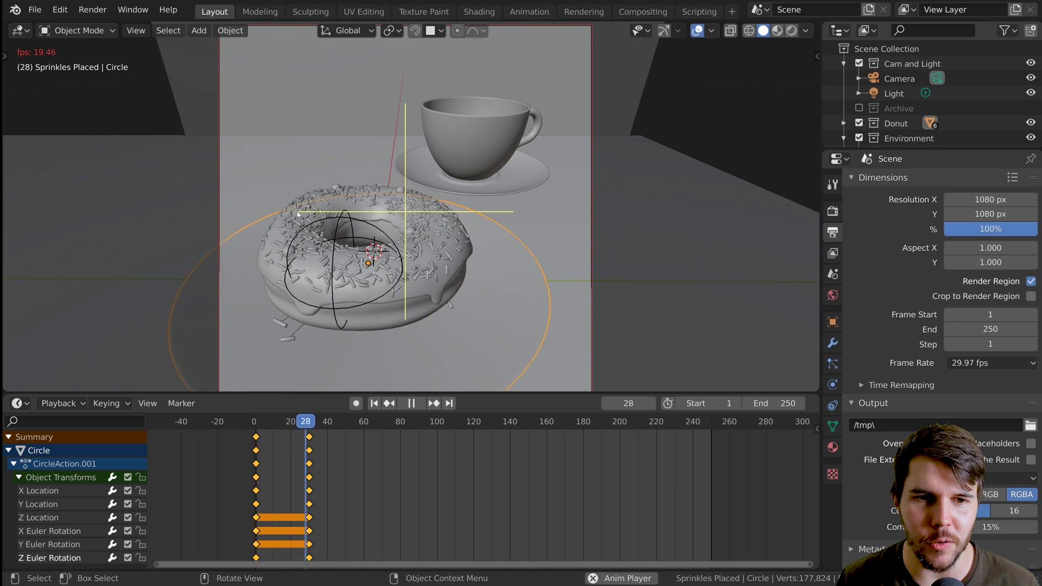
key(Escape)
key(space)
key(Escape)
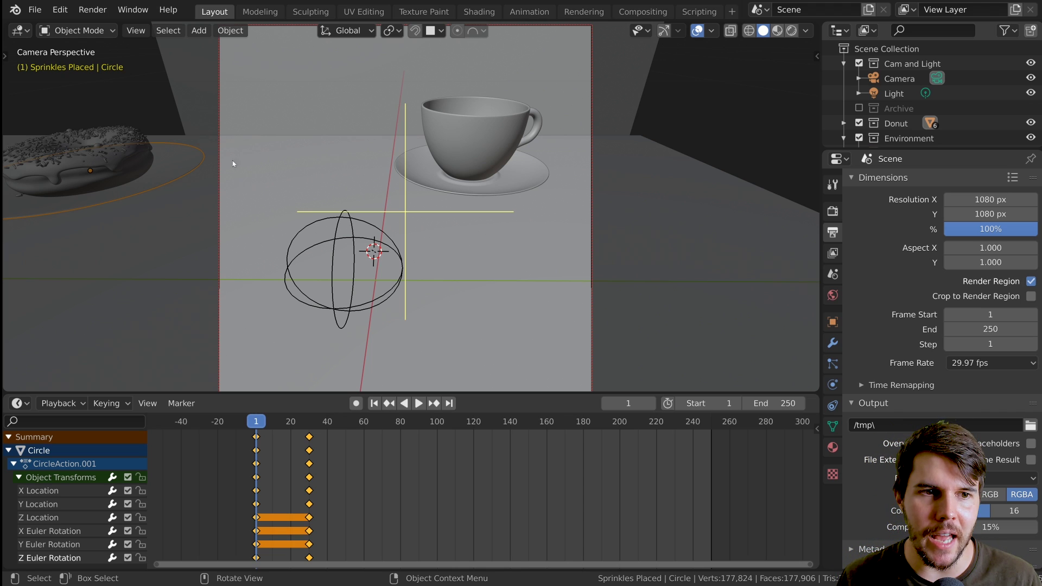
key(space)
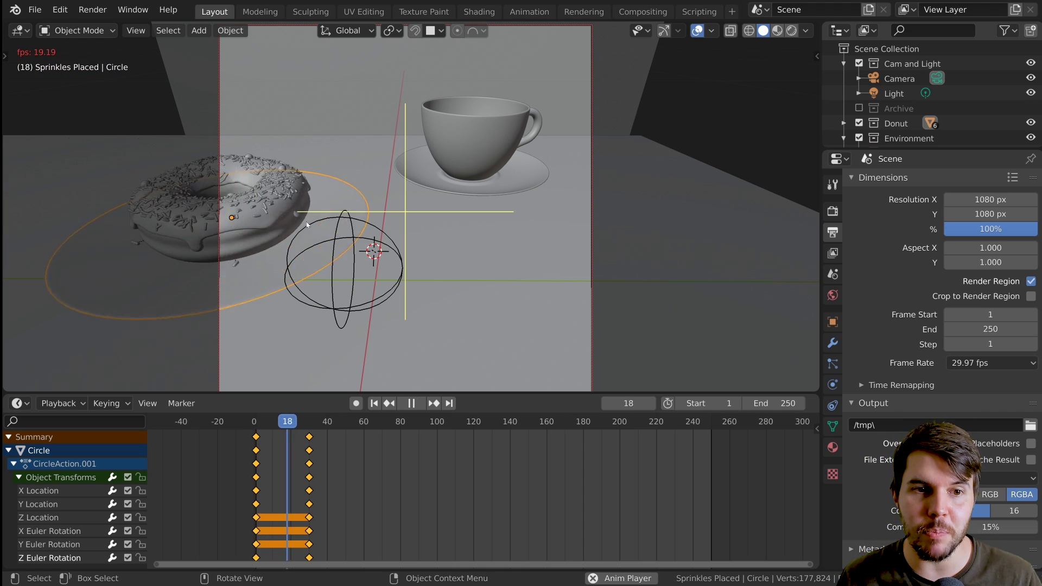
key(Escape)
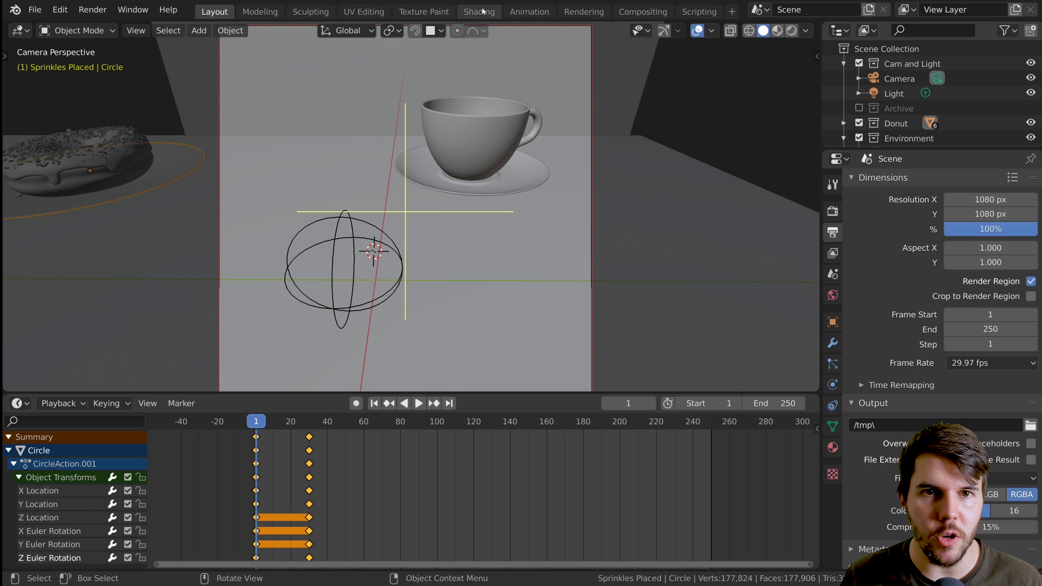
Switch to the Animation workspace and turn off curve normalization in the Graph Editor.
click(529, 12)
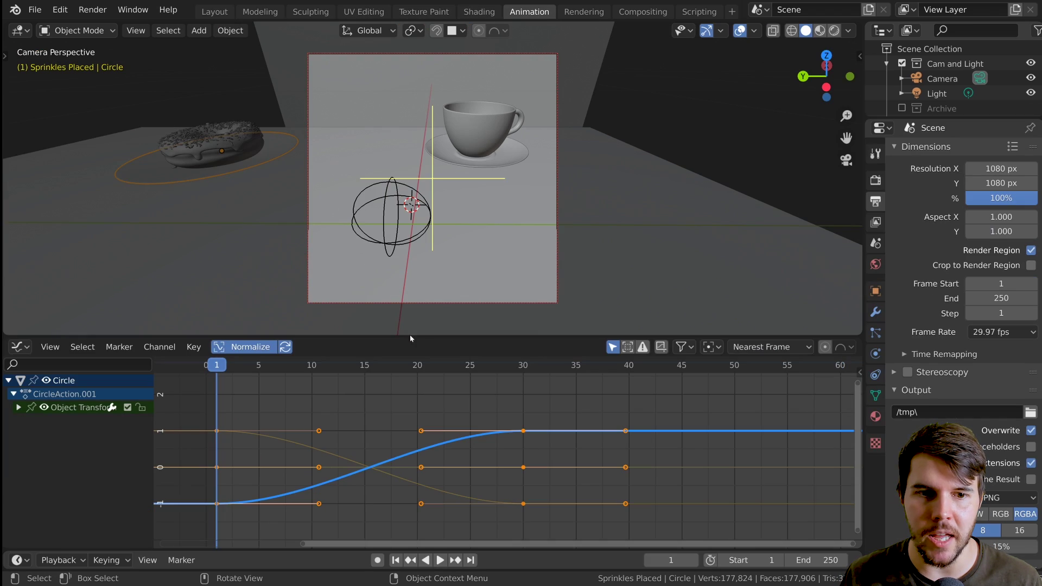
click(245, 347)
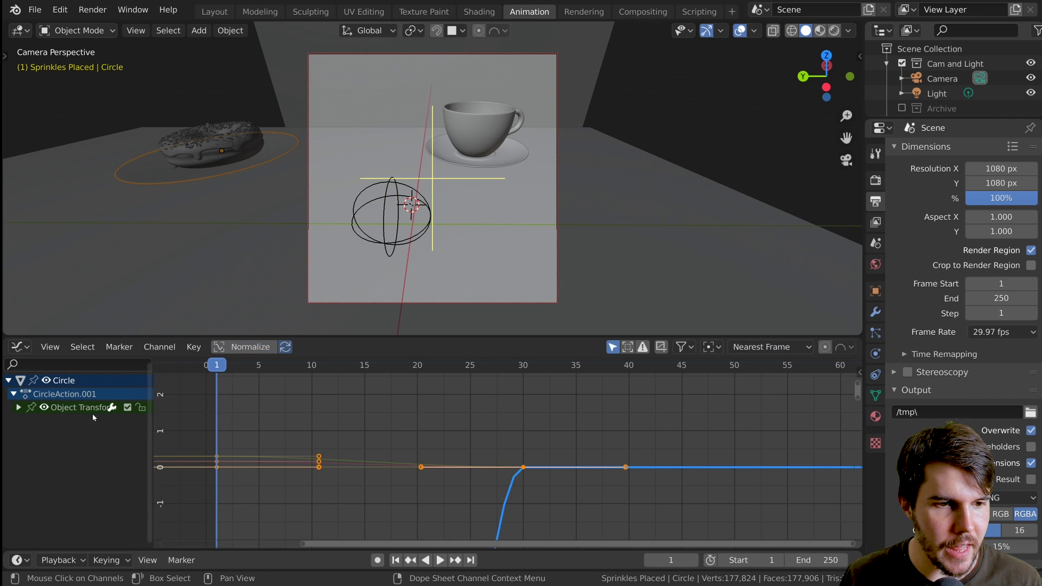
Change the Graph Editor area to the Dope Sheet and back to the Graph Editor.
click(19, 347)
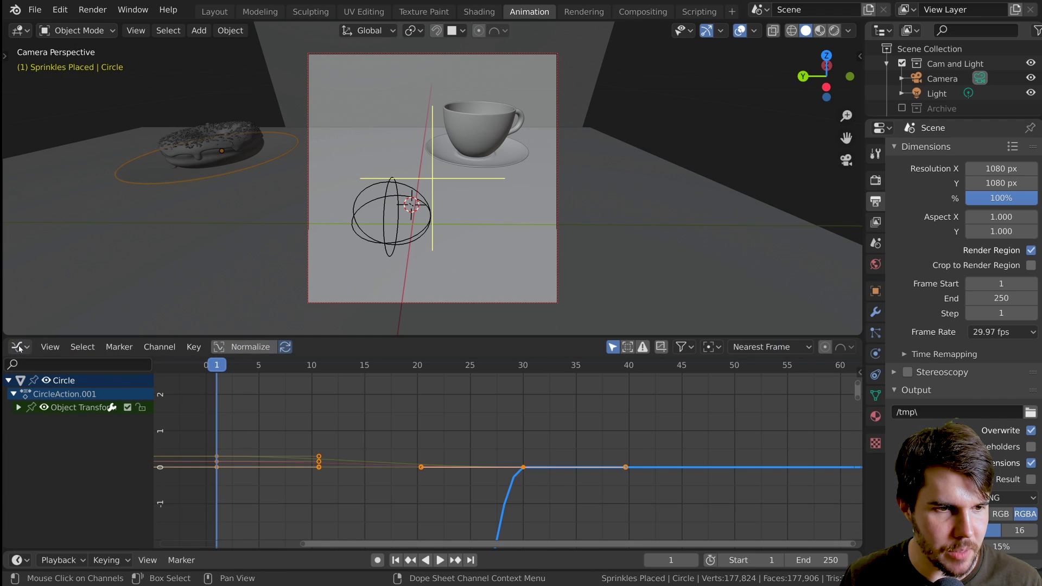
click(19, 347)
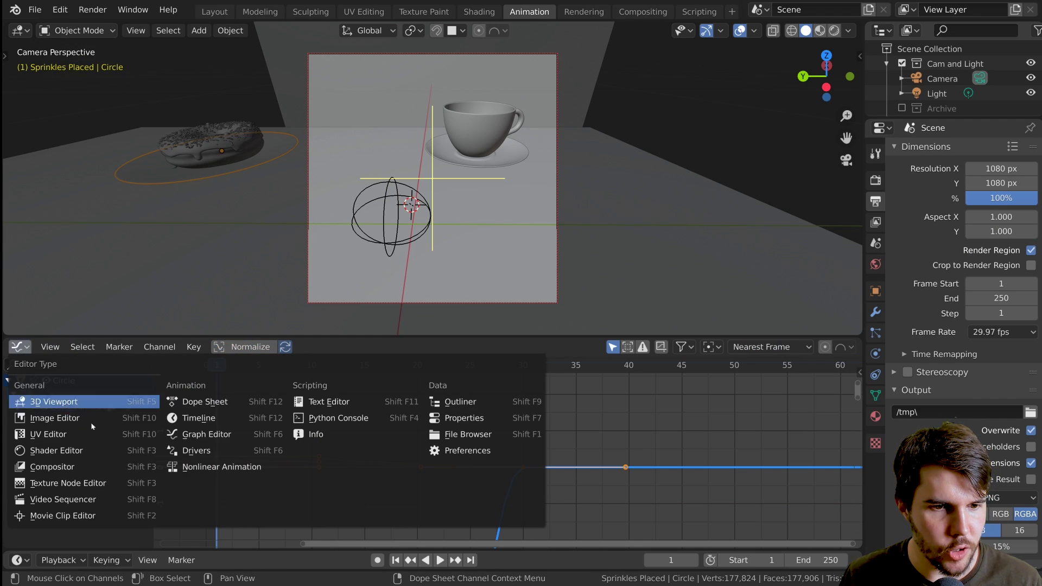
click(217, 406)
click(20, 347)
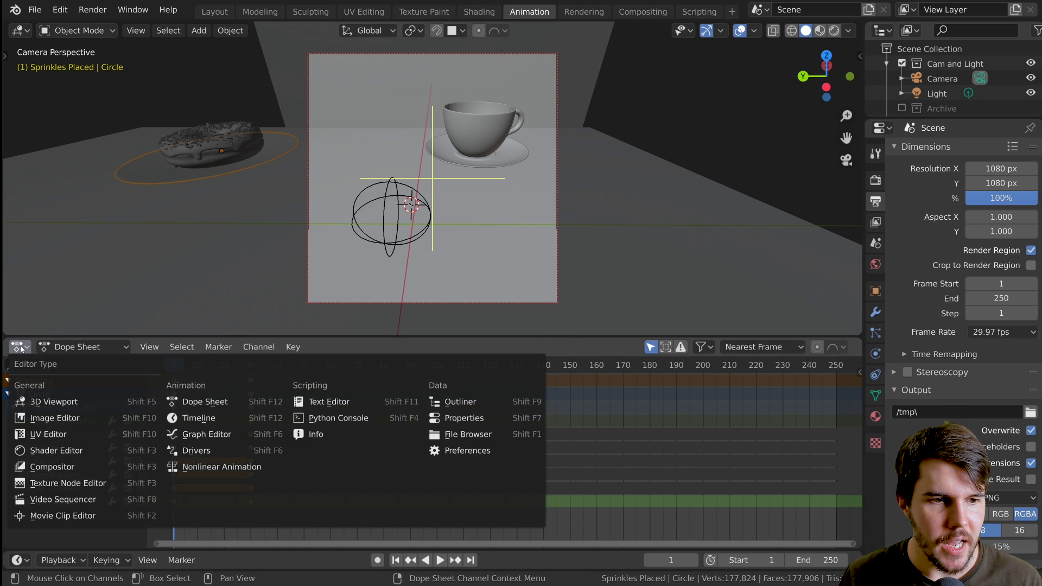
click(202, 434)
Expand the plate's Object Transforms channels and examine the Z Location, X and Z Euler Rotation, and X Location curves.
middle_drag(325, 448, 396, 460)
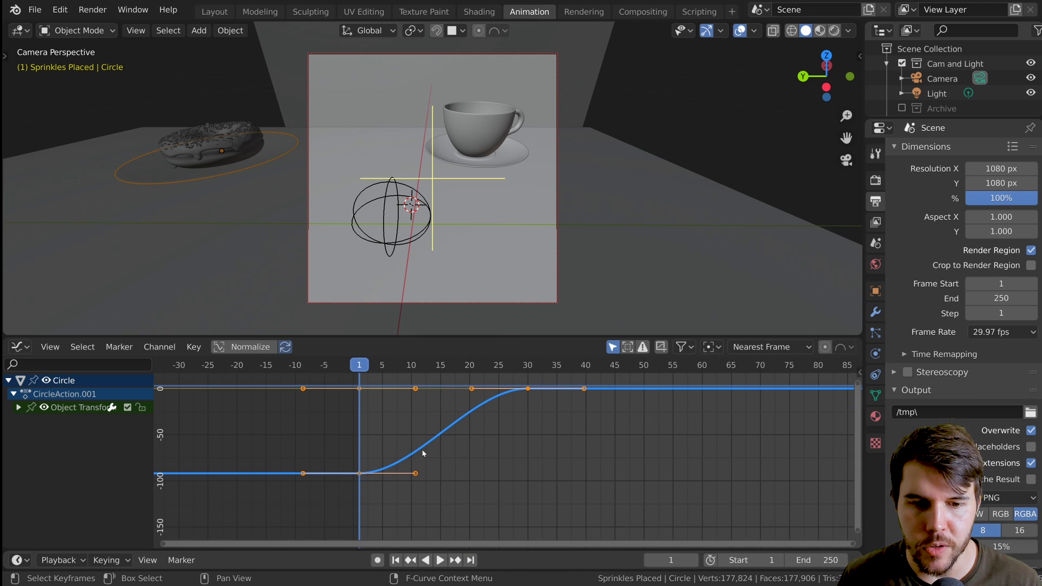
scroll(345, 472, up, 1)
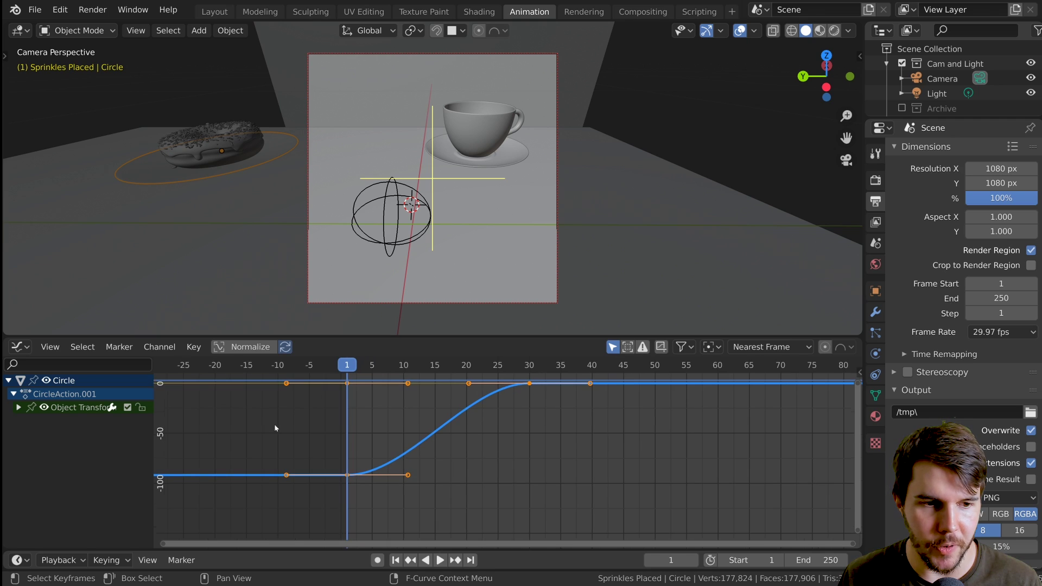
click(18, 407)
click(54, 447)
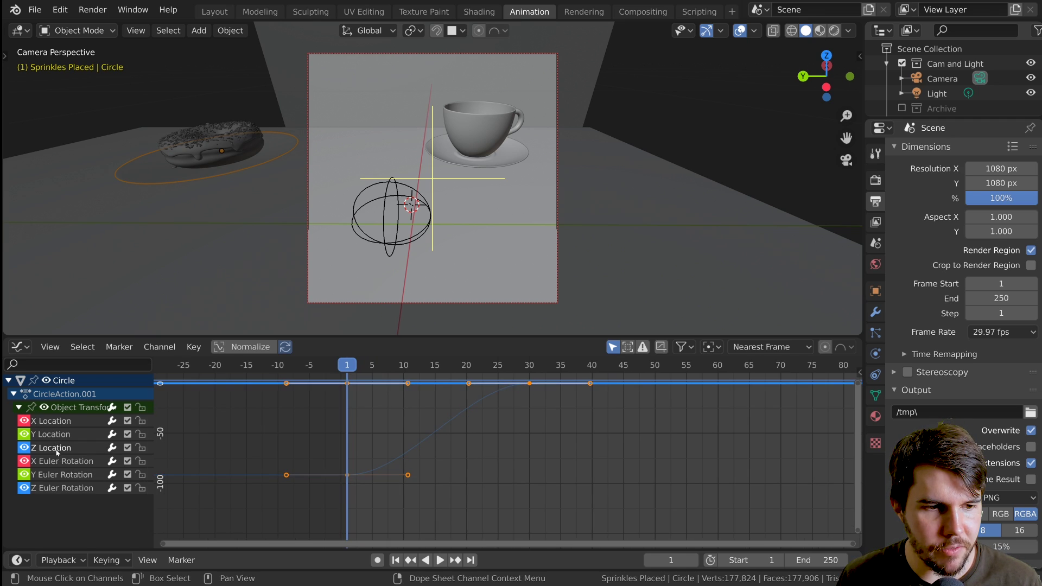
click(61, 461)
click(60, 488)
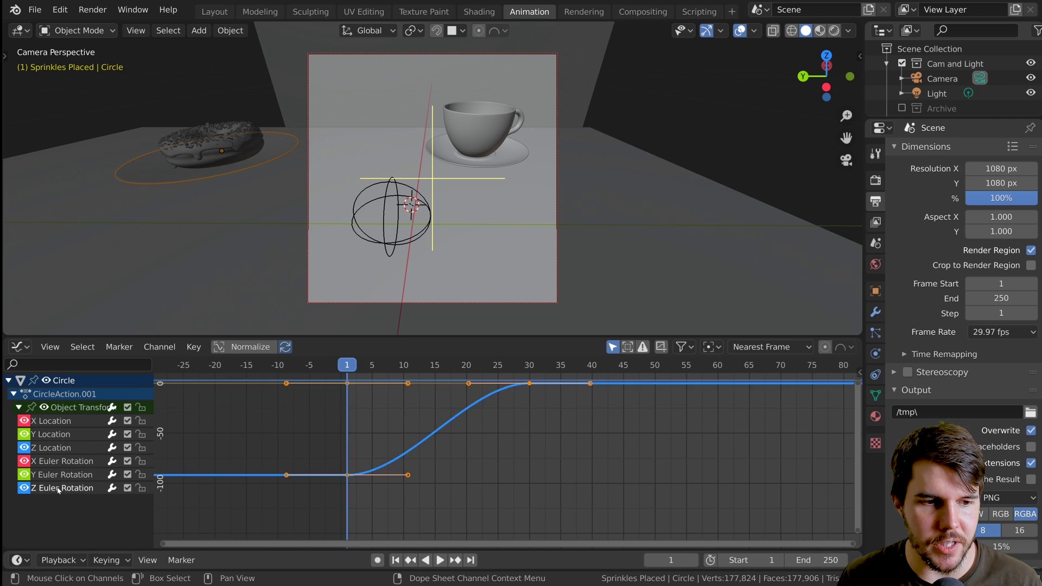
click(61, 461)
click(62, 447)
click(68, 421)
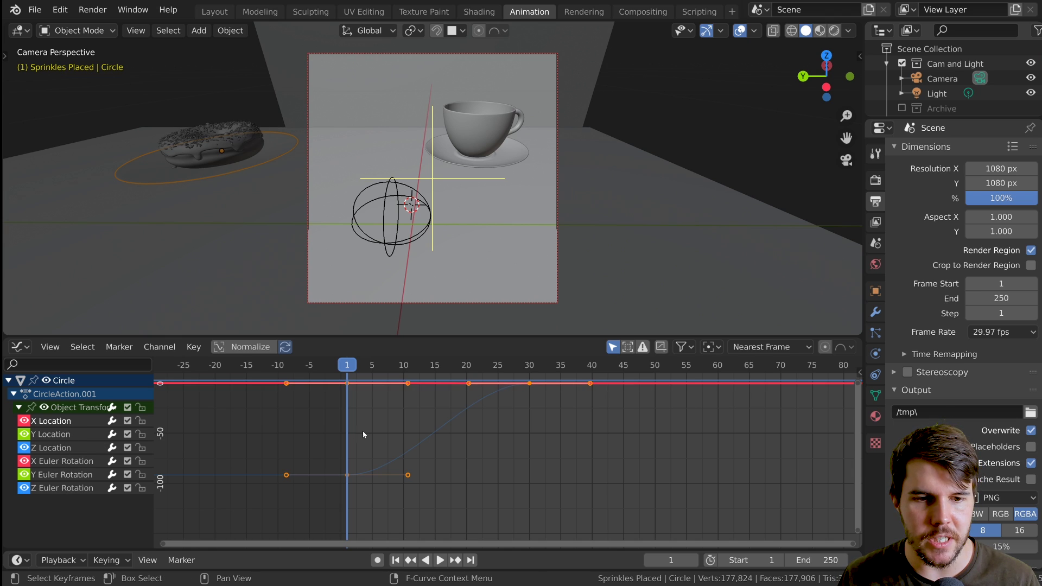
Turn on curve normalization, frame the plate's curves between frames 1 and 30, and make the Z Location channel active.
click(241, 347)
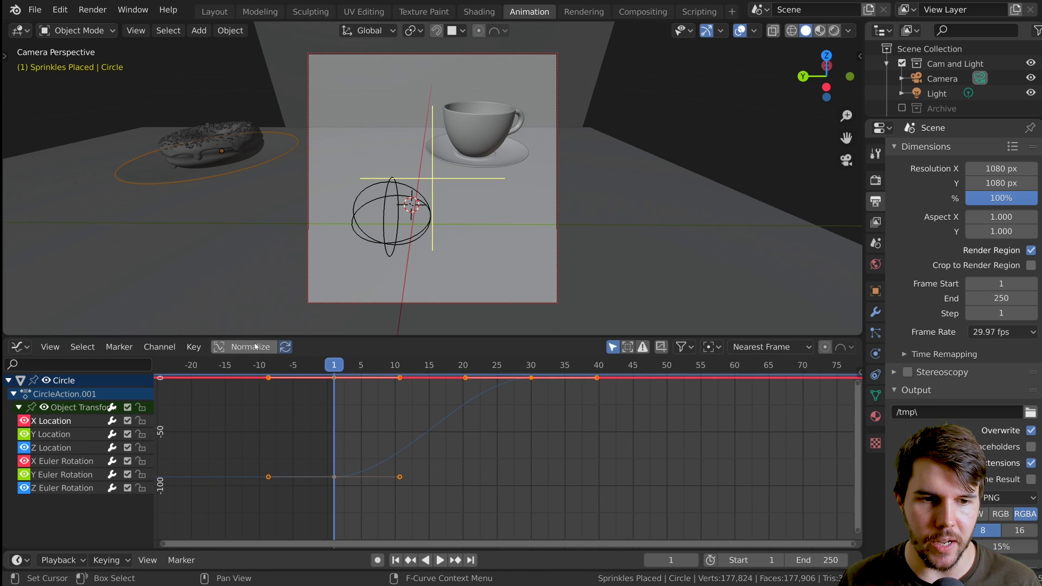
scroll(478, 463, up, 4)
key(Home)
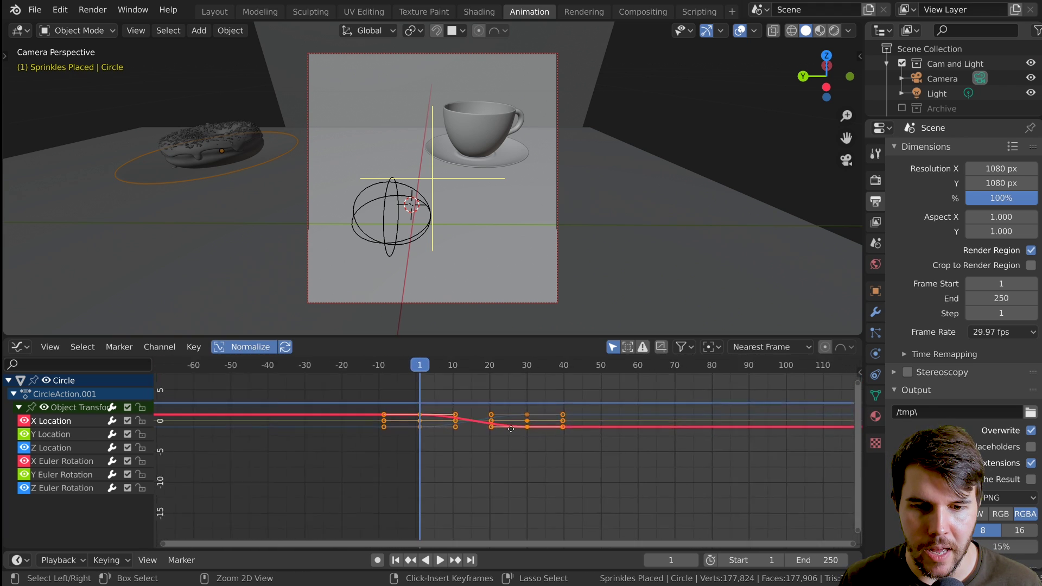
click(55, 448)
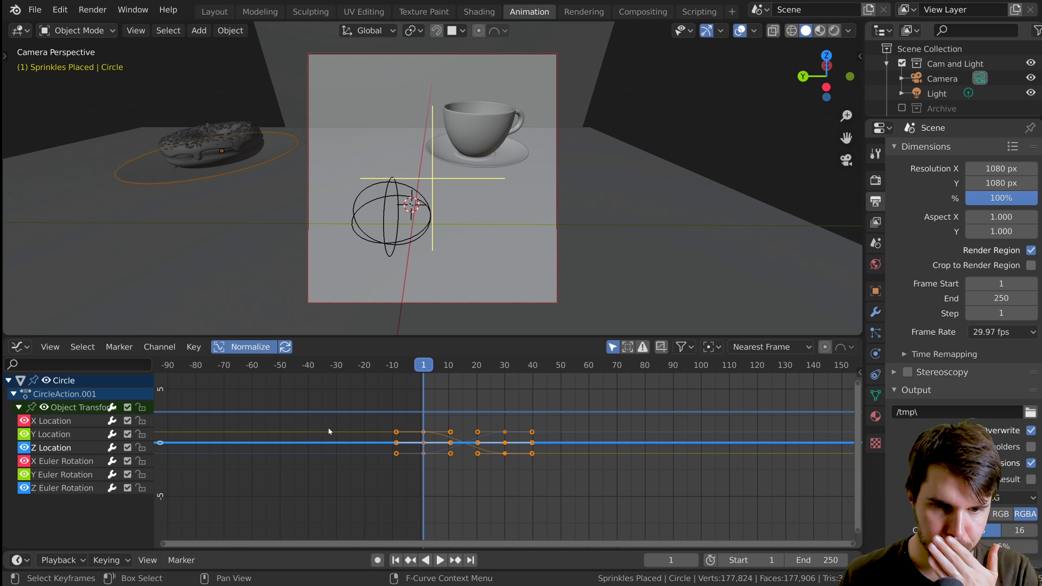
scroll(328, 432, up, 6)
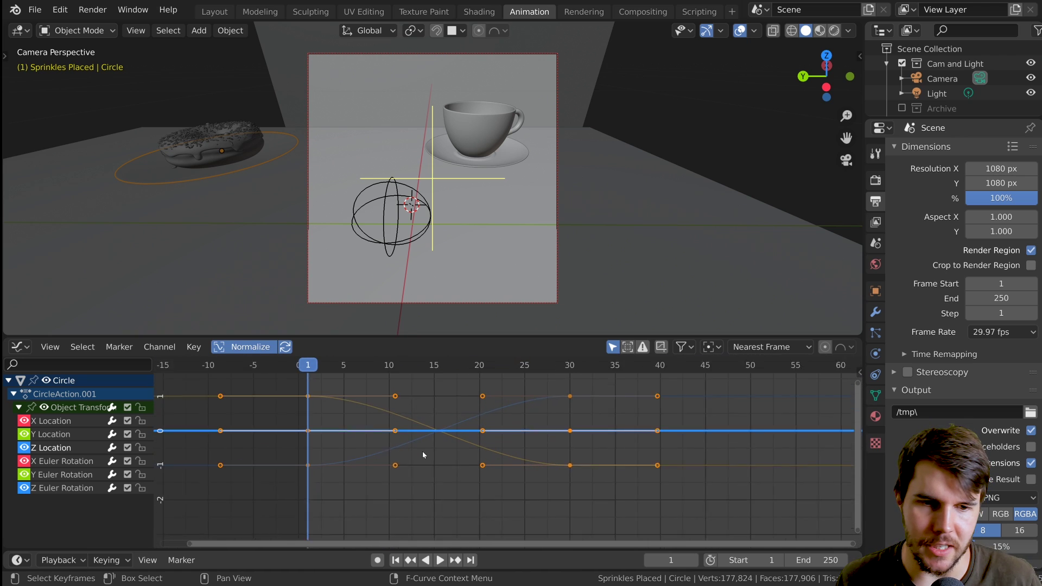
scroll(423, 455, up, 1)
middle_drag(424, 455, 424, 476)
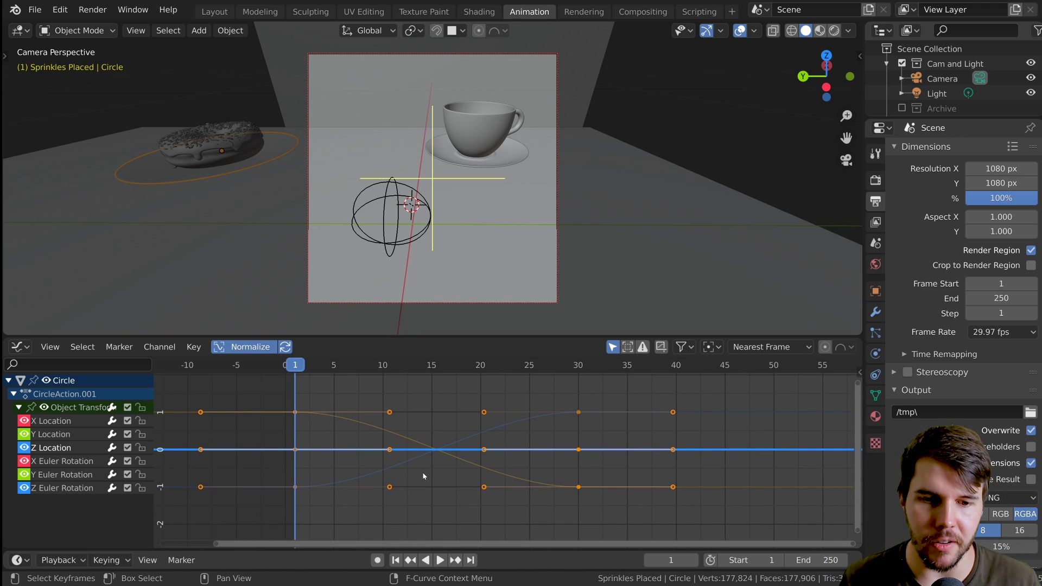
Pick the frame 1 keyframes on the Y Location and Z Euler Rotation curves, and deselect all keyframes.
click(302, 413)
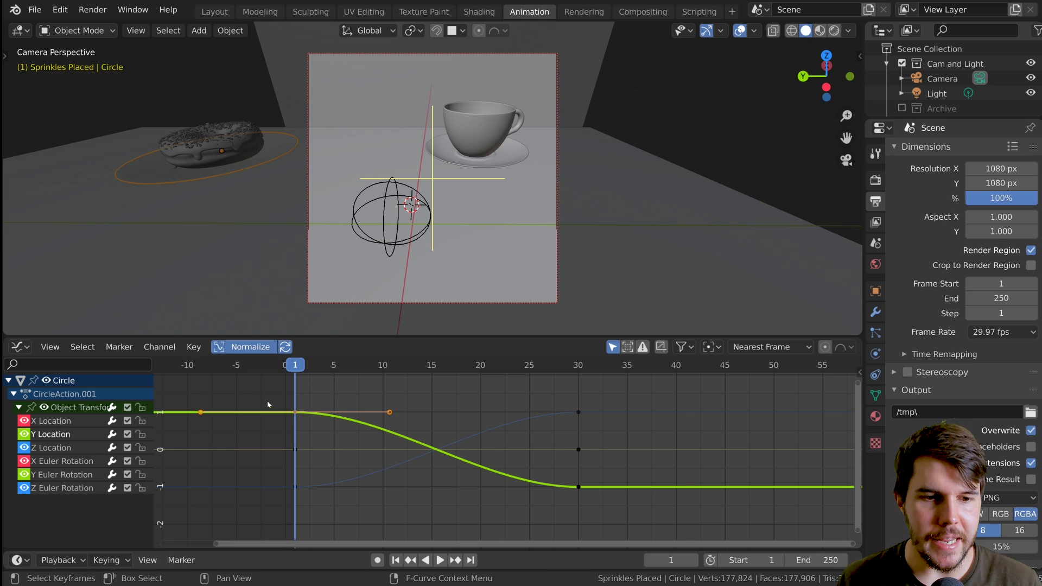
click(295, 487)
key(alt+a)
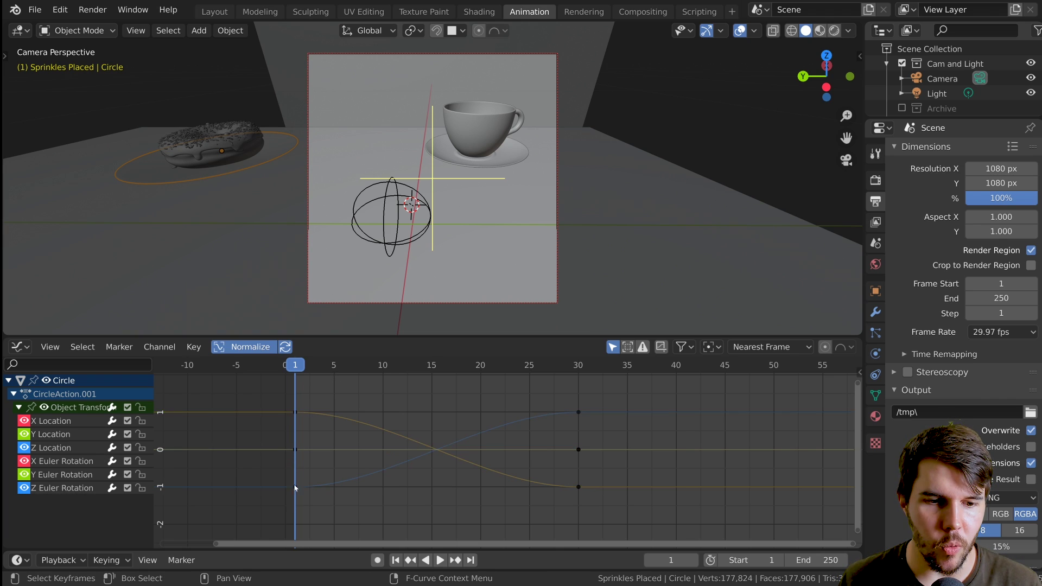
Set the handle type of all the plate's frame 1 keyframes to Vector, then deselect the keyframes.
click(296, 414)
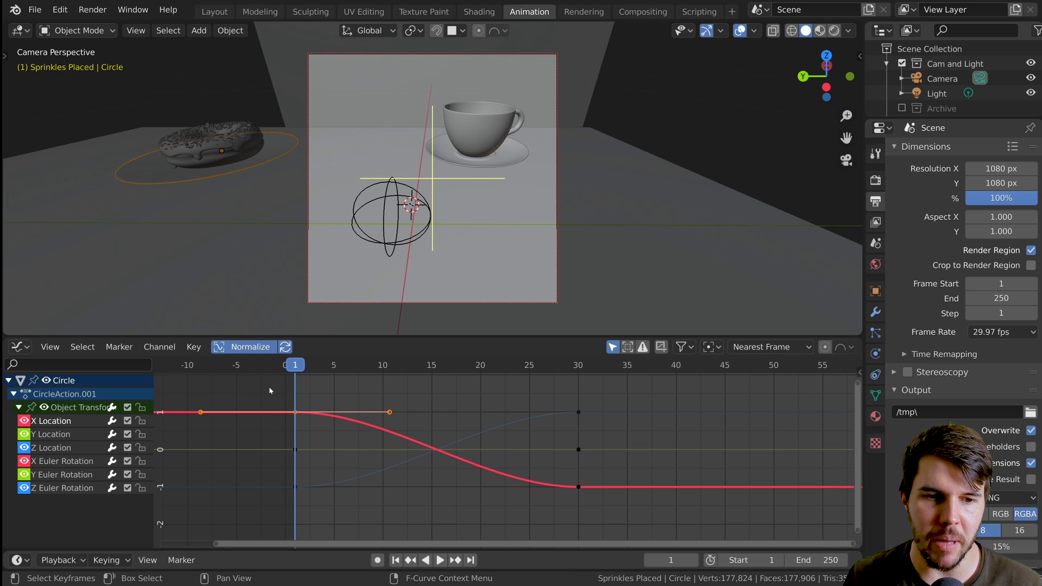
drag(269, 386, 237, 386)
click(379, 528)
click(236, 386)
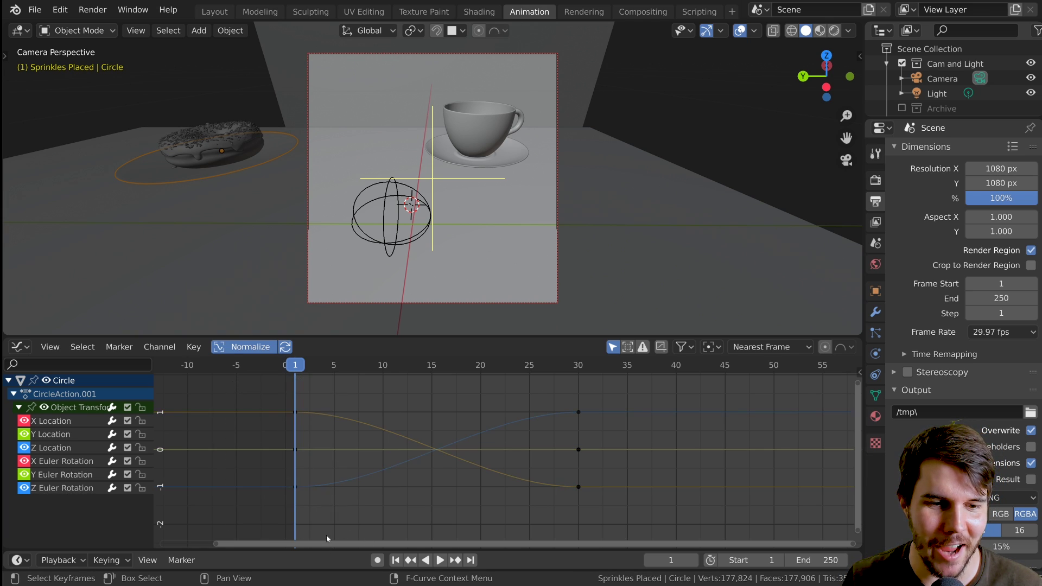
drag(327, 538, 253, 376)
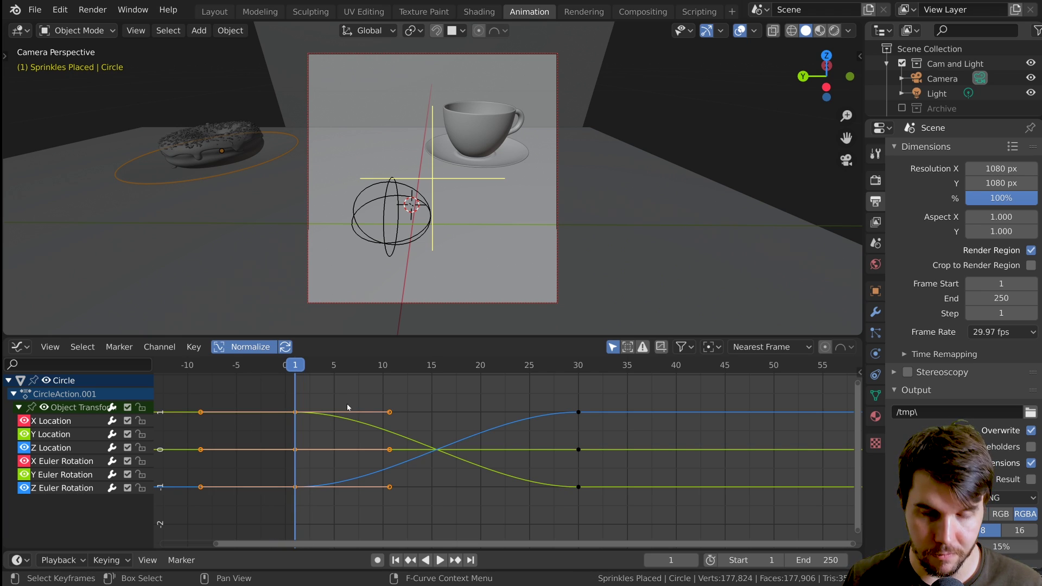
key(v)
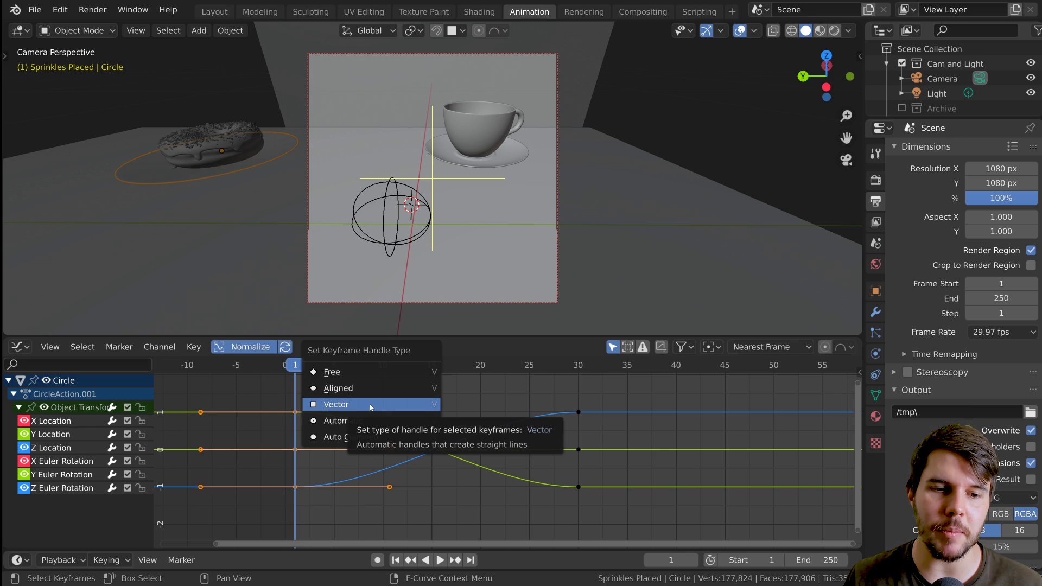
click(371, 406)
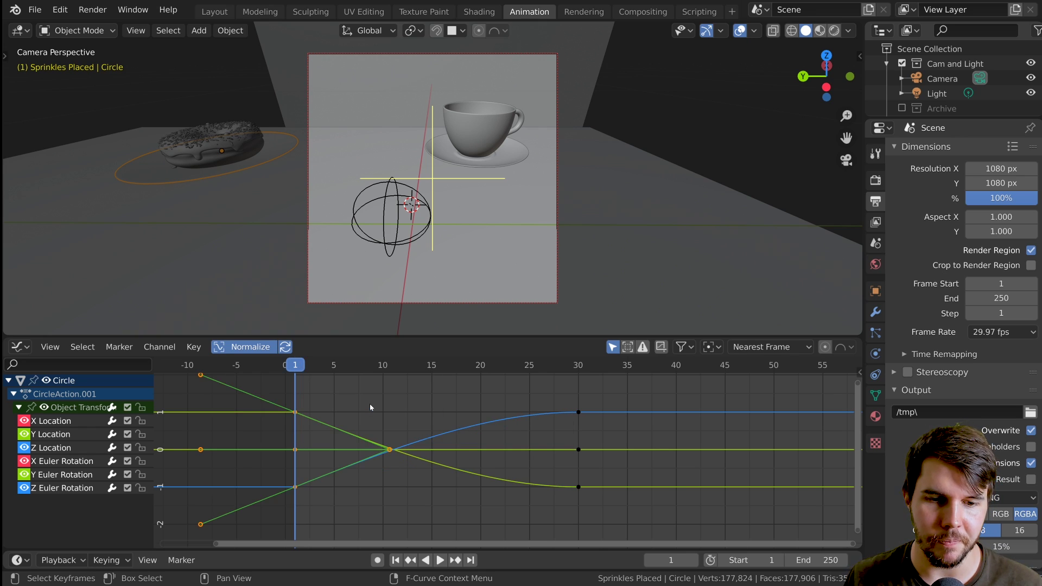
click(304, 378)
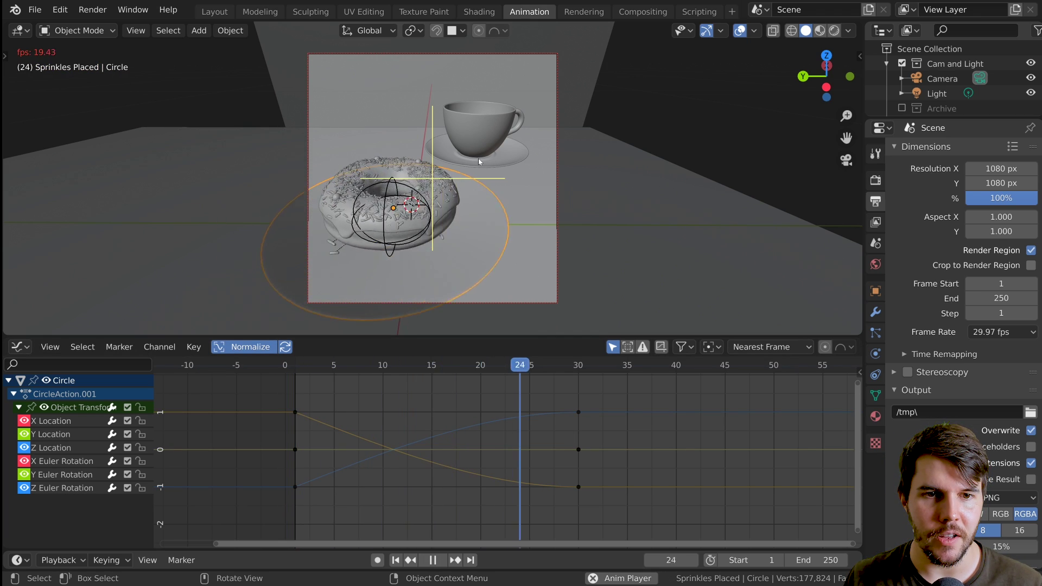
Play the animation from the start several times to check how the plate slides into the camera view.
key(Escape)
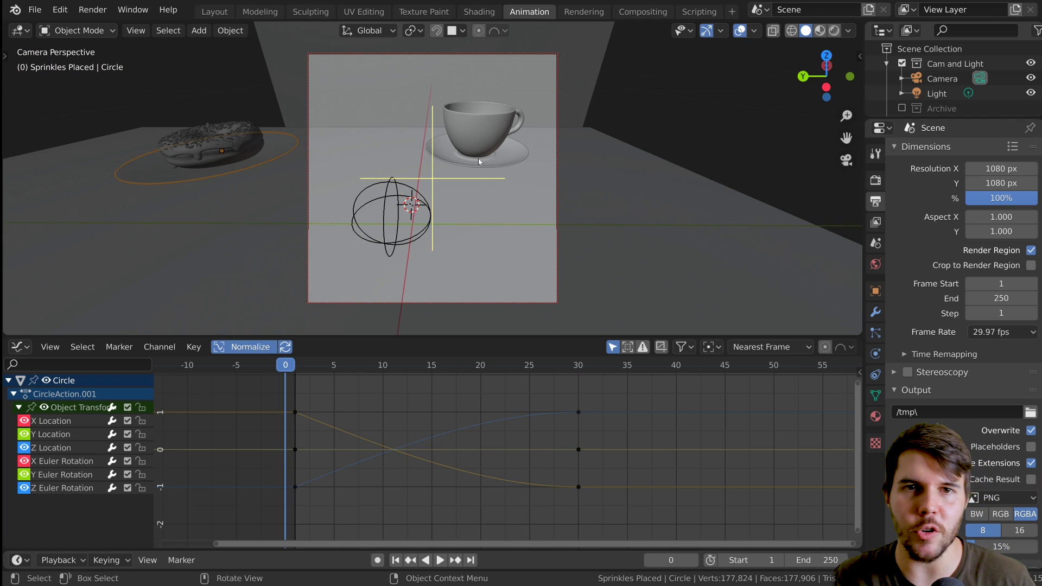
key(space)
key(Escape)
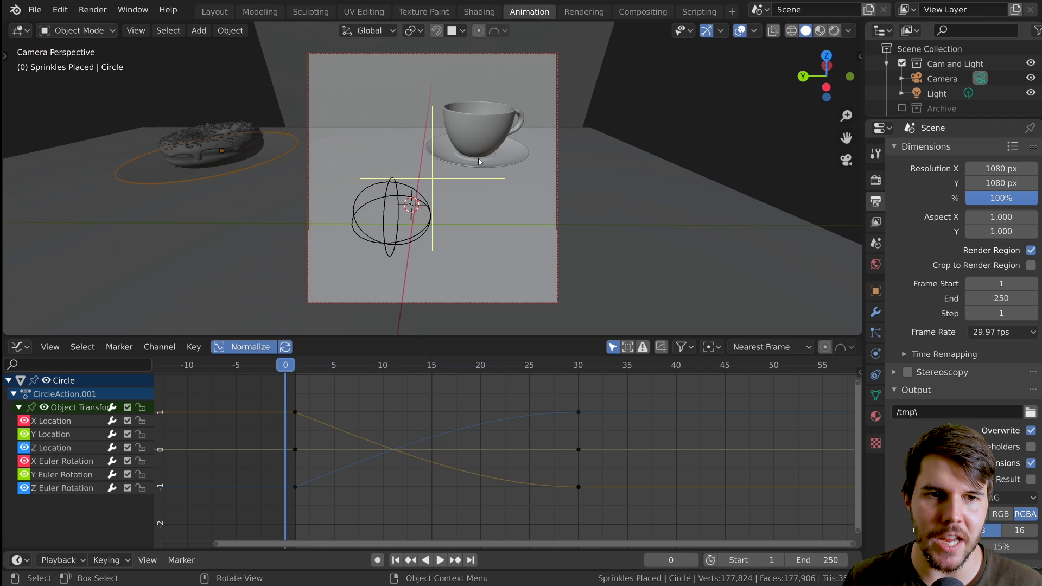
key(space)
key(Escape)
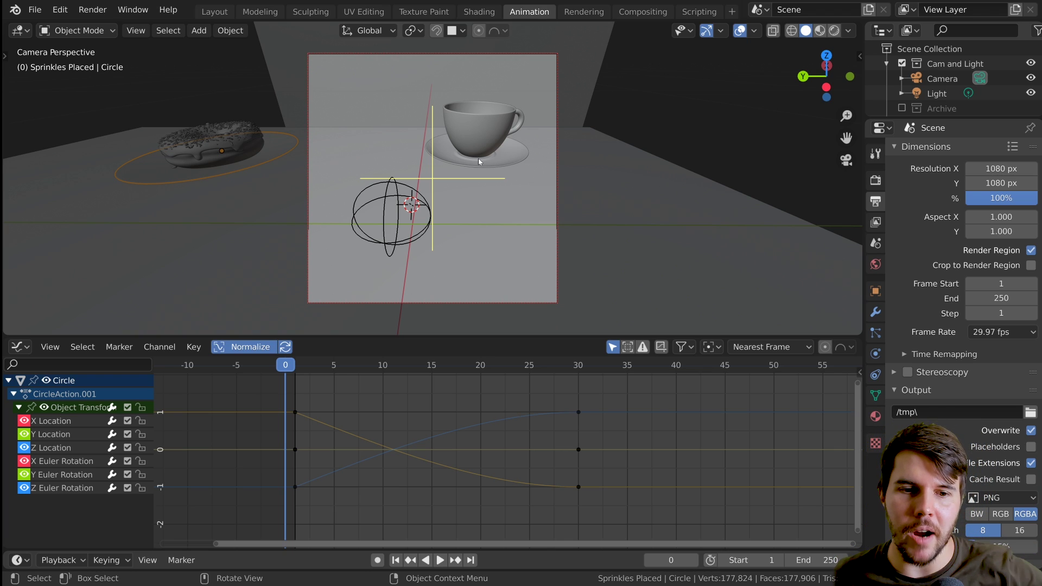
key(space)
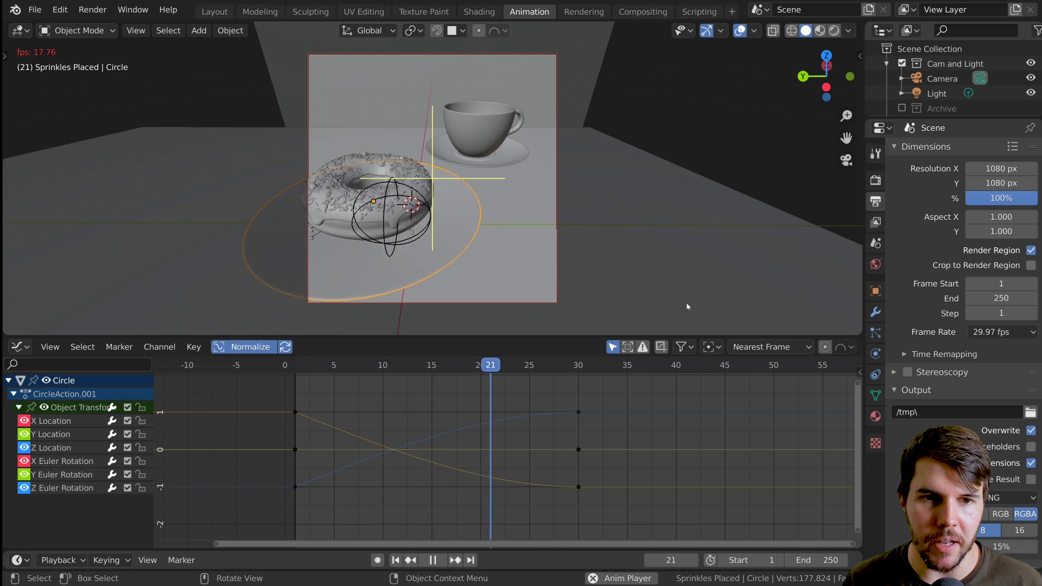
key(space)
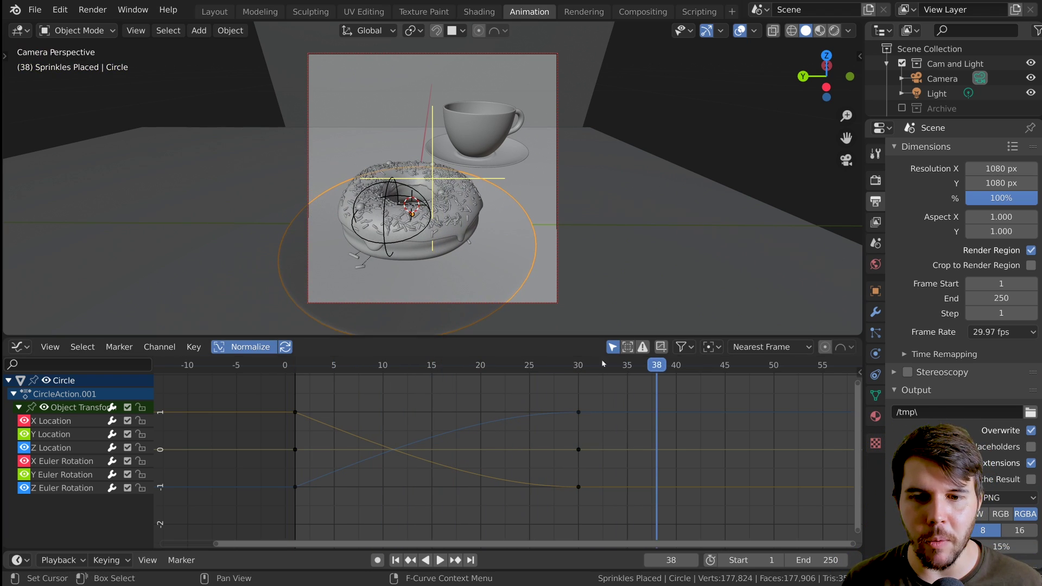
Go to frame 30 and play onward to examine the stretch after the plate's last keyframes.
drag(642, 365, 576, 382)
scroll(462, 380, down, 5)
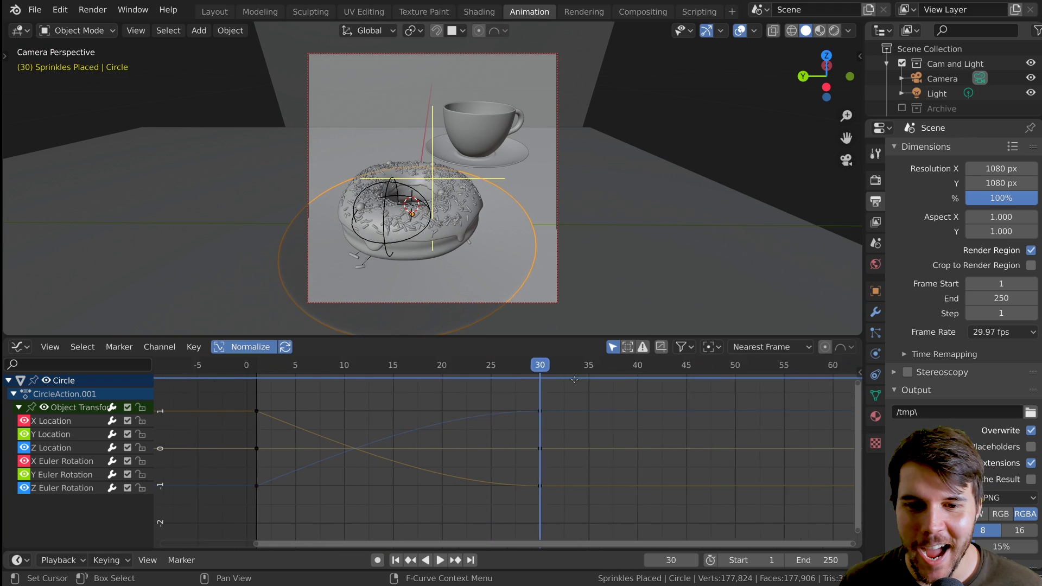
scroll(404, 421, down, 3)
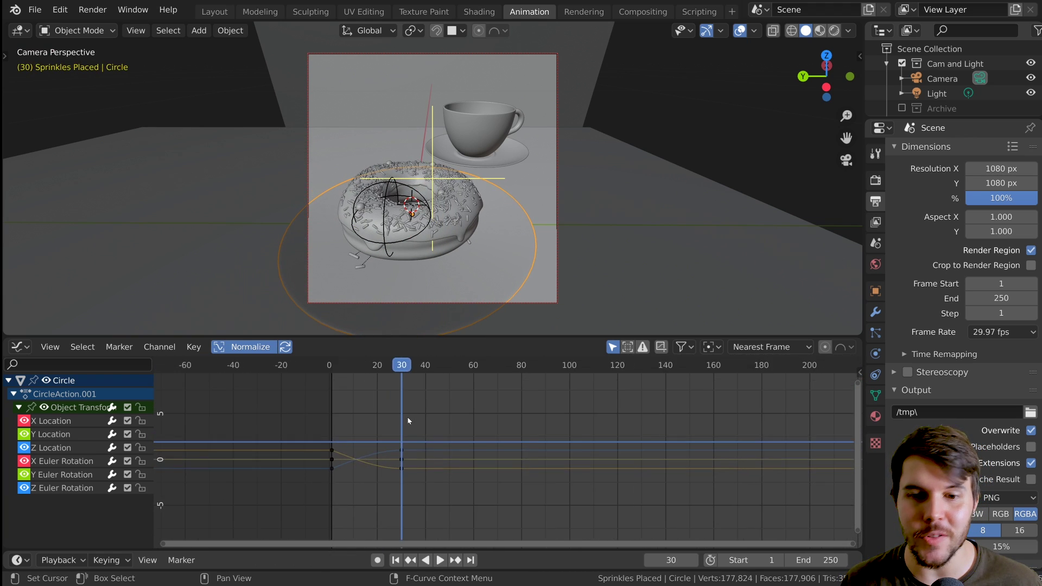
key(space)
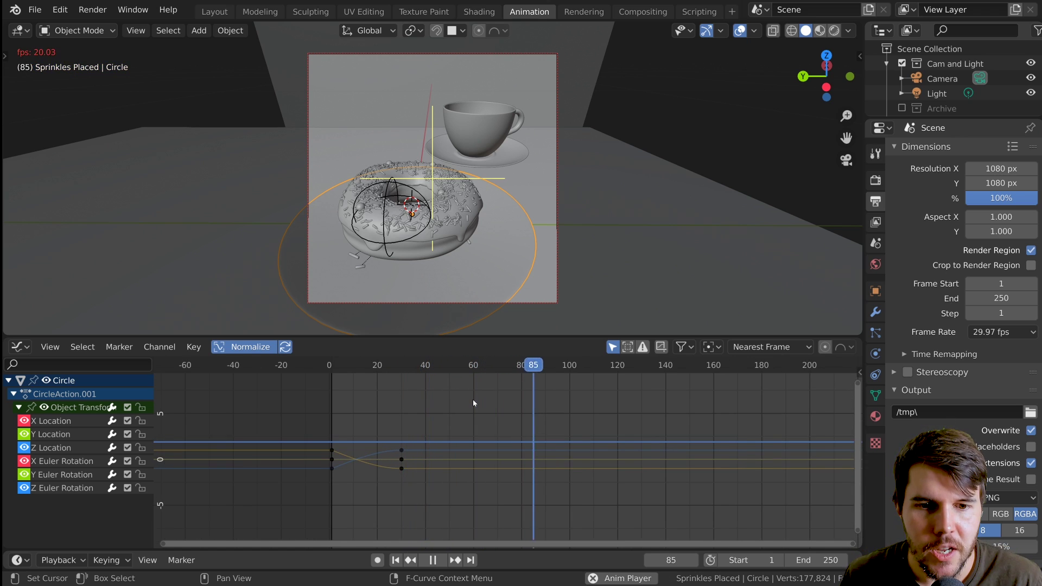
key(Escape)
Set the scene's end frame to 30.
scroll(472, 404, up, 3)
scroll(510, 418, up, 2)
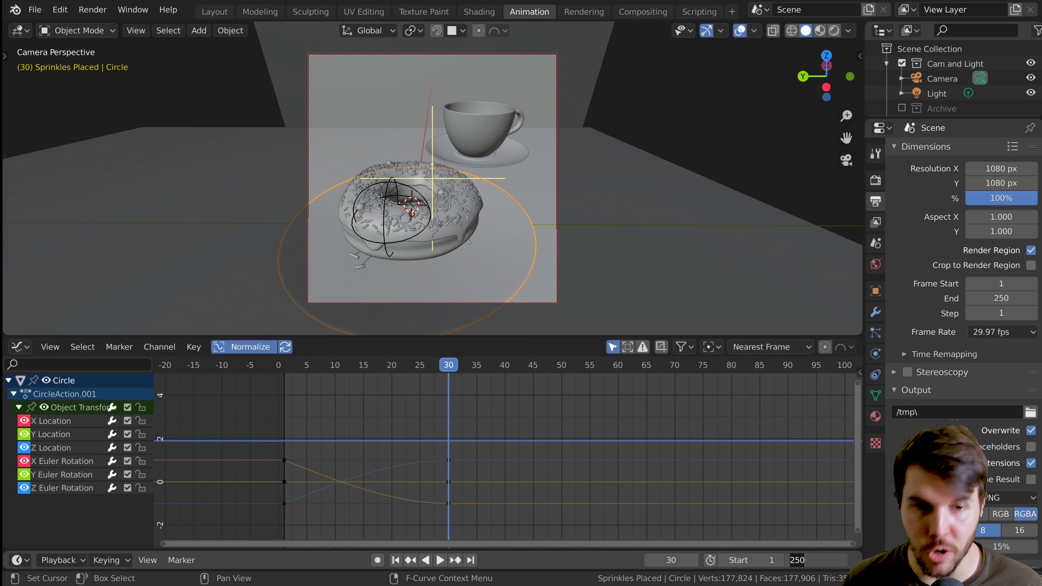
key(Return)
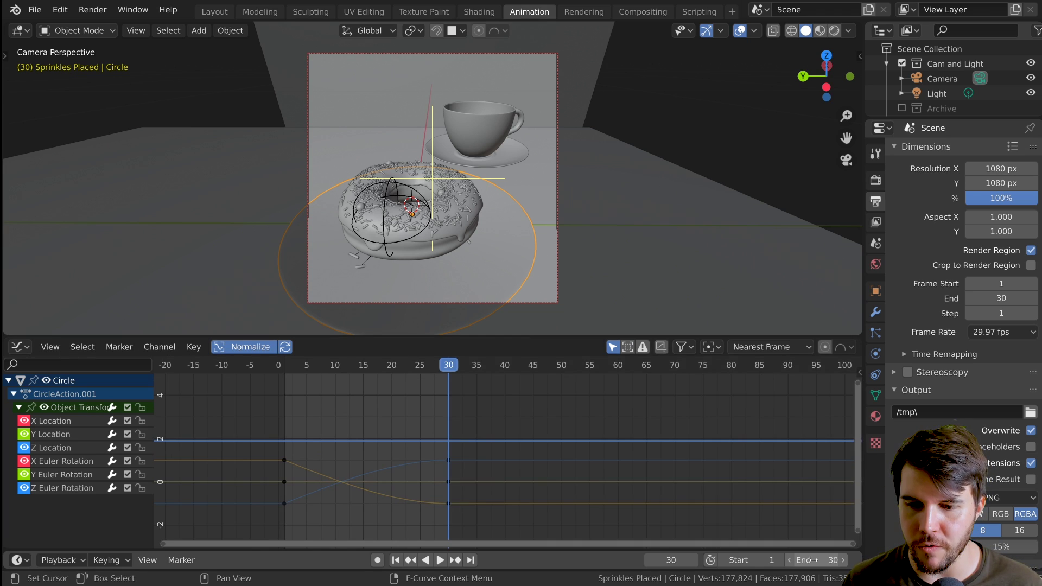
Play the shortened animation loop and scrub to frame 20 to examine the plate's movement and rotation.
key(space)
key(space)
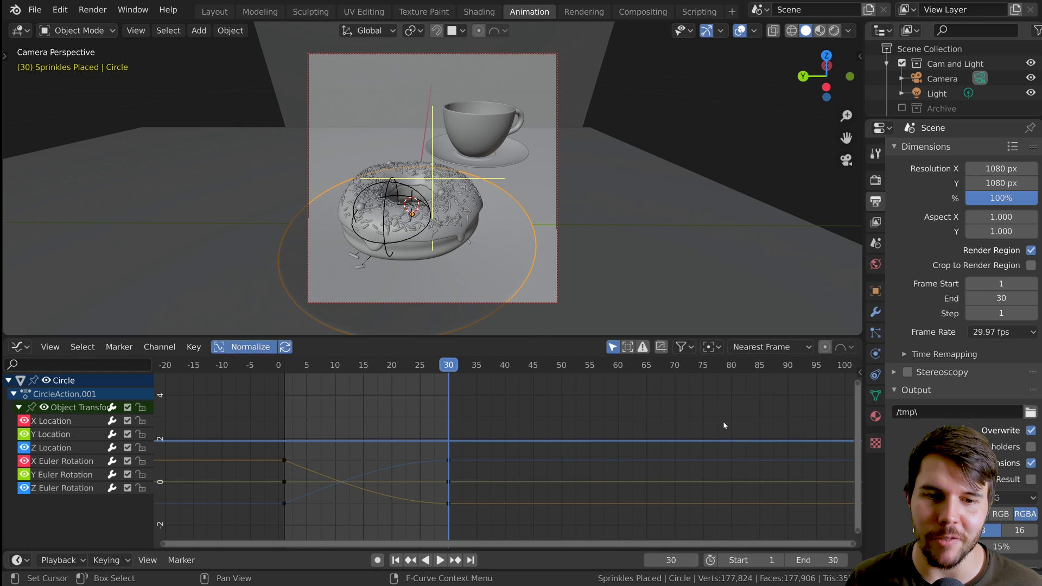
key(space)
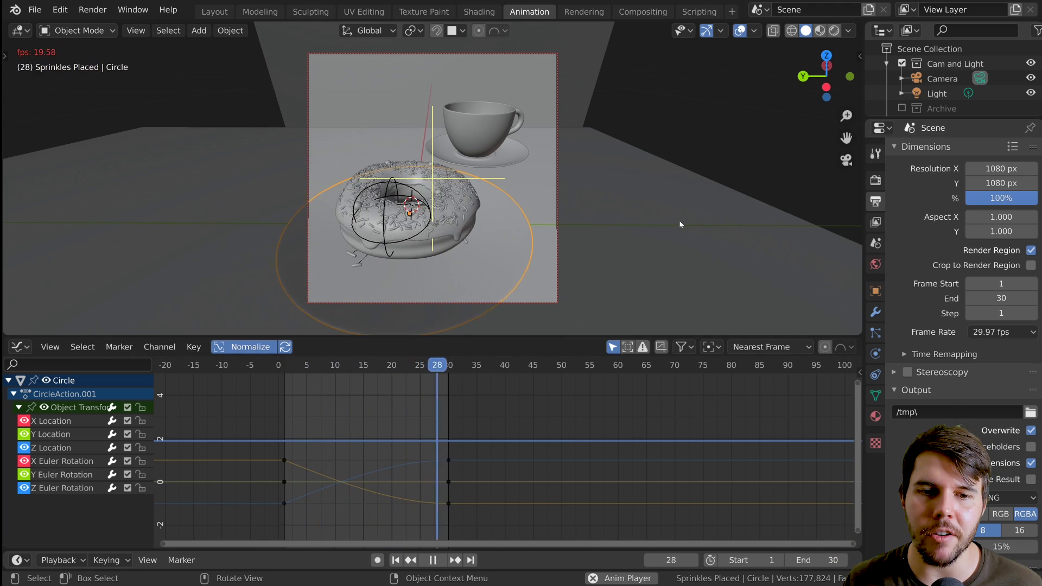
key(space)
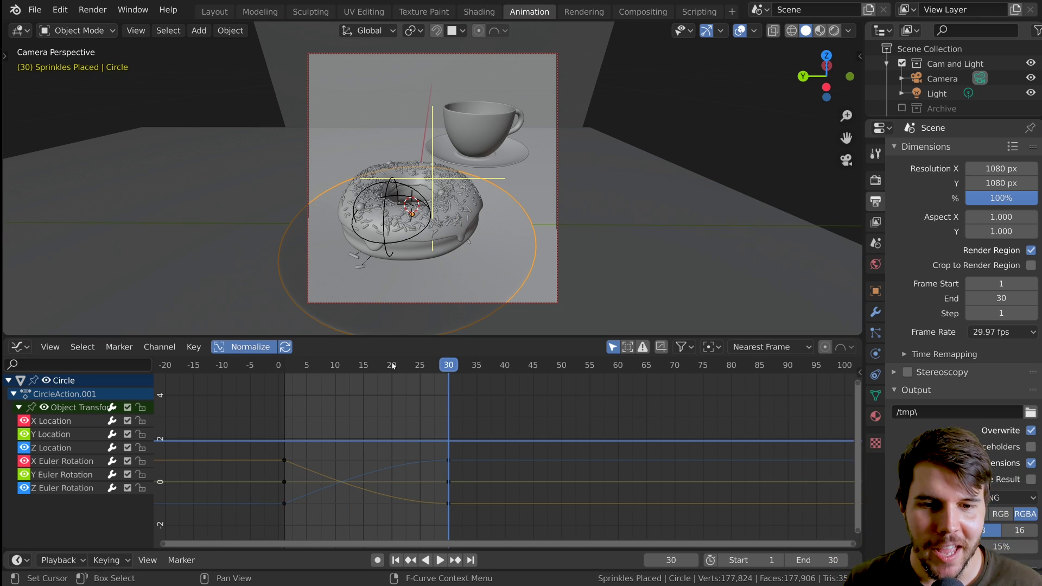
key(ctrl+shift+space)
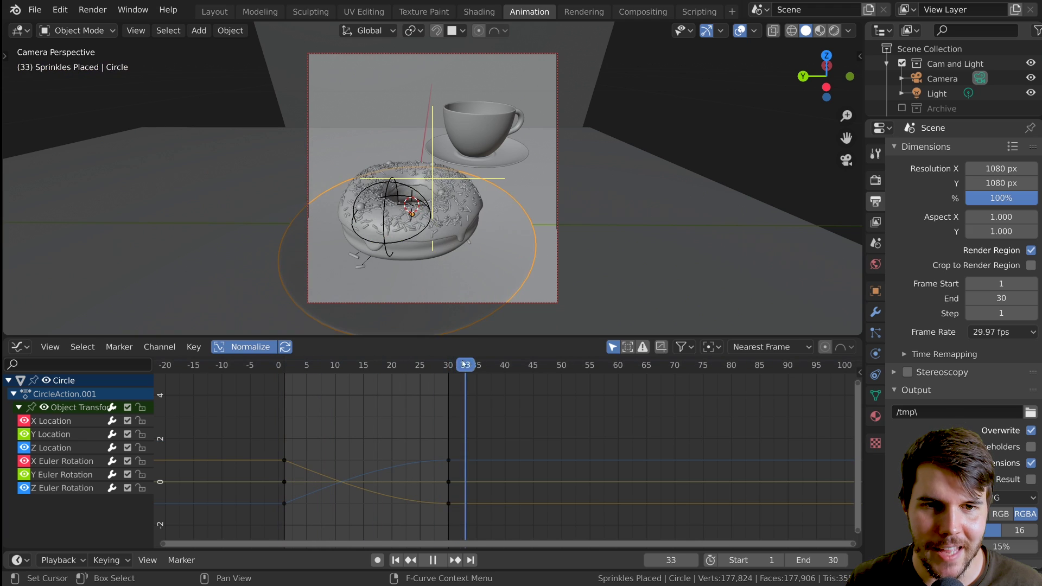
drag(338, 371, 392, 371)
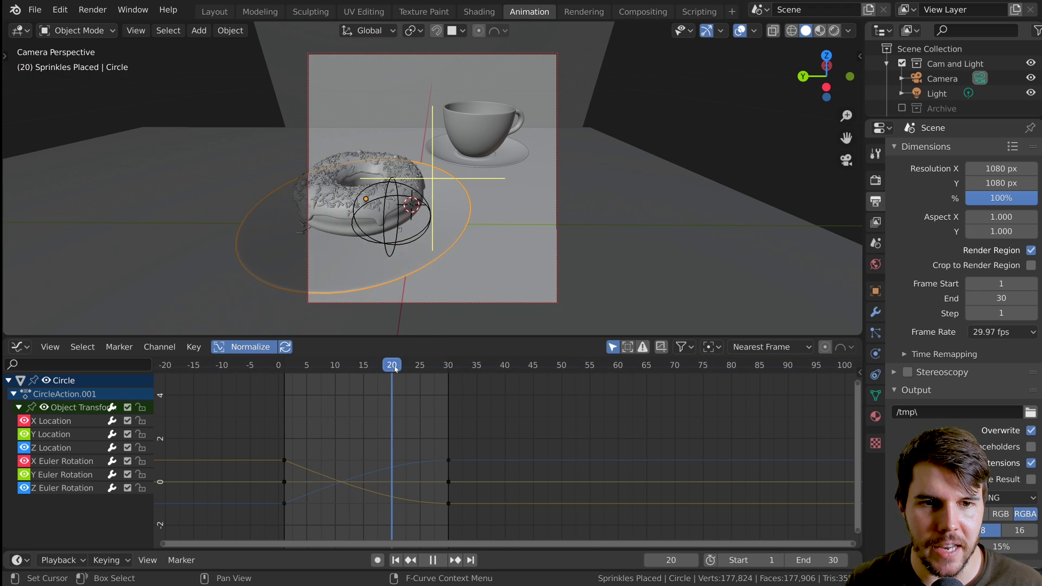
scroll(437, 259, up, 2)
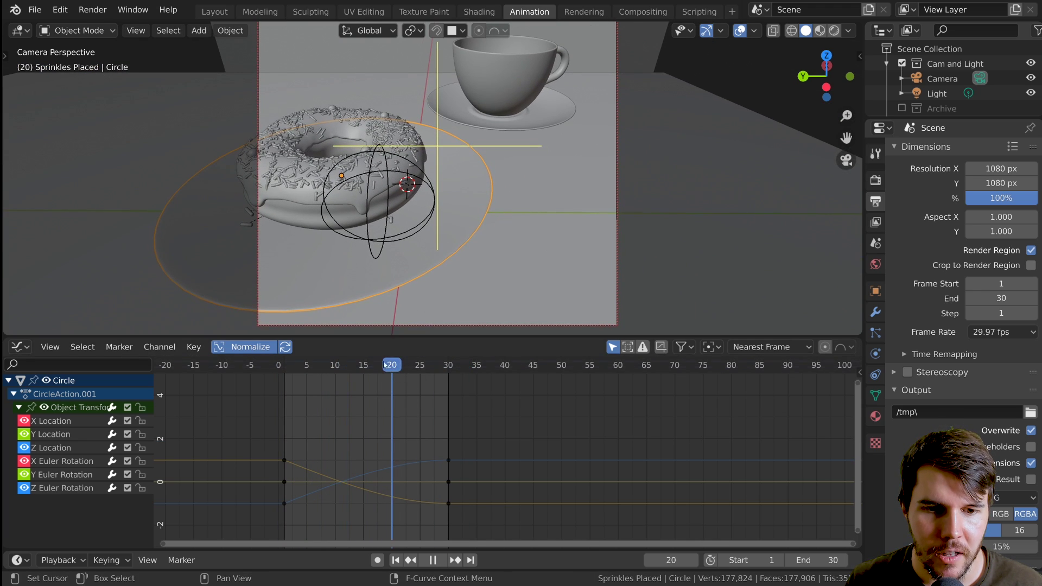
Go to frame 16 and make the plate's Z Euler Rotation channel active.
click(369, 365)
click(82, 461)
click(85, 476)
click(82, 488)
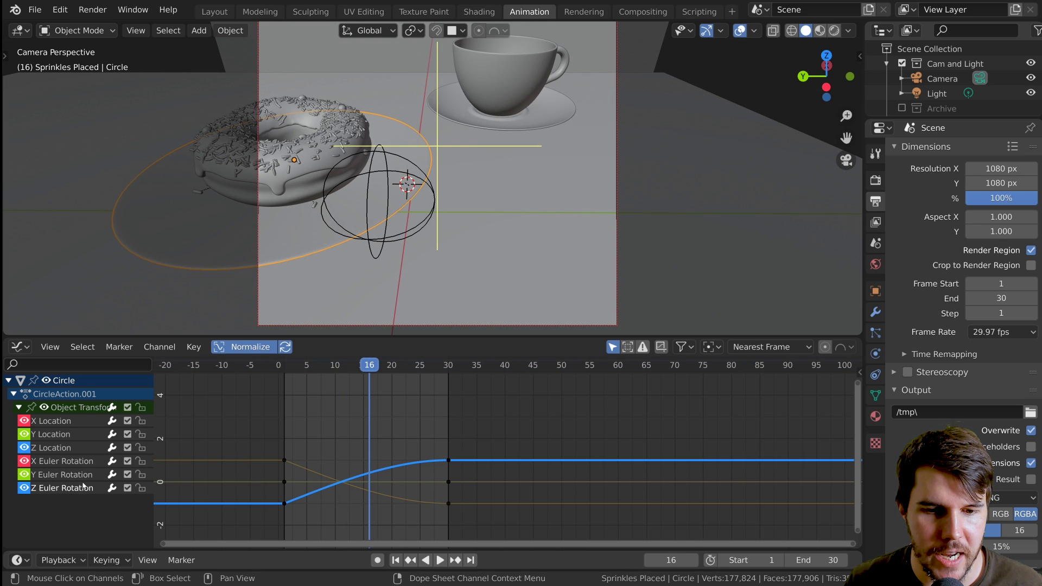
Try the Z Euler Rotation curve's end keyframe at about frame 23, frame 28 and frame 36, previewing the motion.
scroll(446, 461, up, 2)
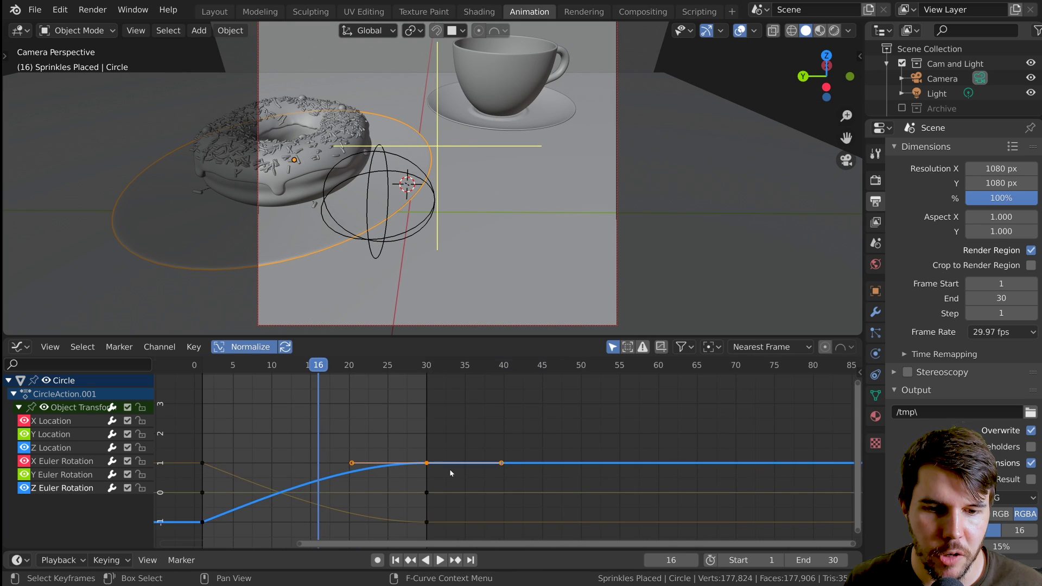
key(g)
key(x)
click(389, 478)
key(space)
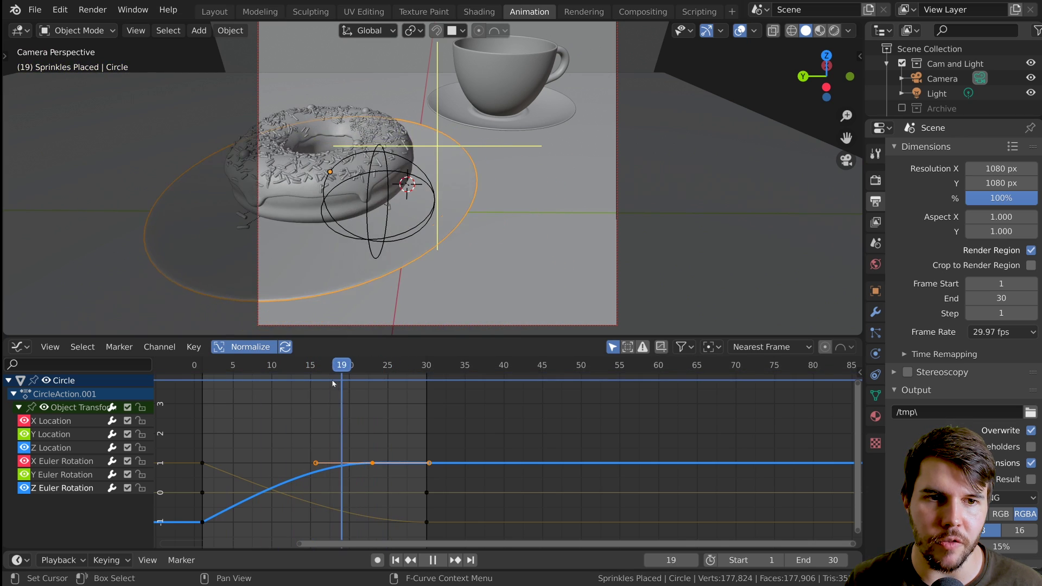
key(space)
key(g)
click(376, 394)
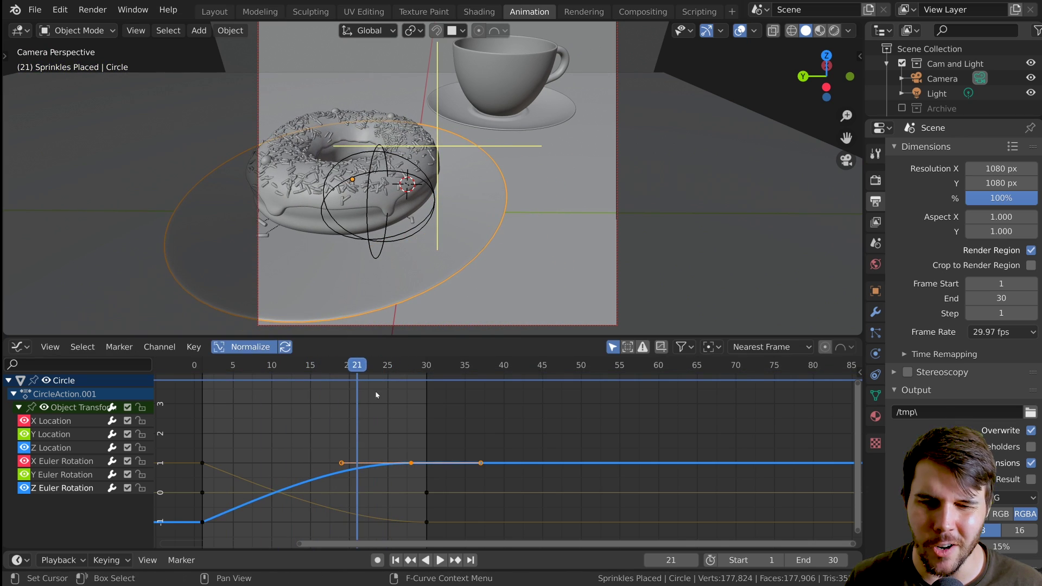
key(g)
click(473, 453)
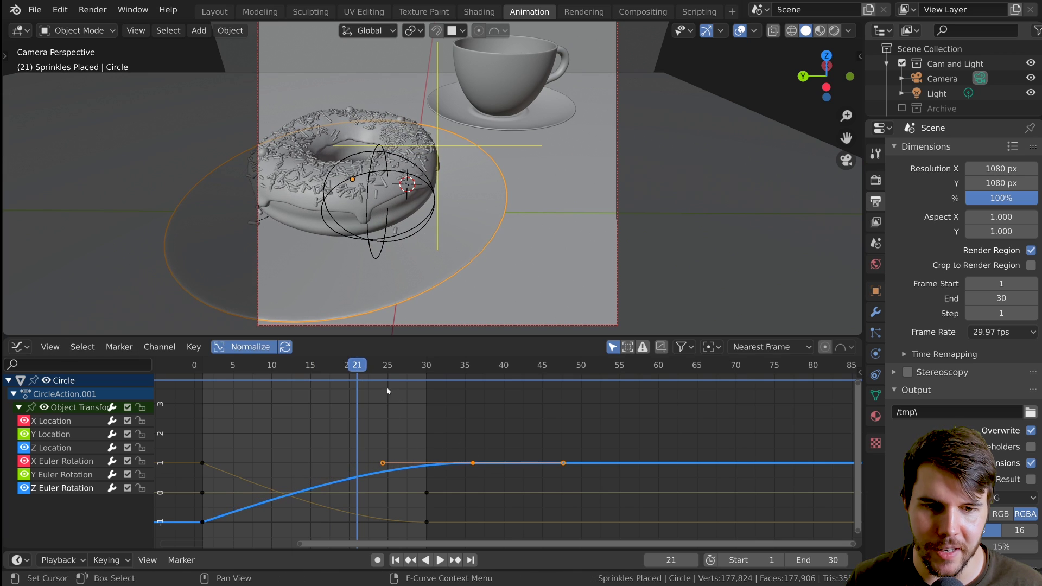
Go to frame 30 and move the Z Euler Rotation end keyframe along the time axis to about frame 31.
key(space)
drag(402, 371, 424, 383)
key(space)
click(472, 464)
key(g)
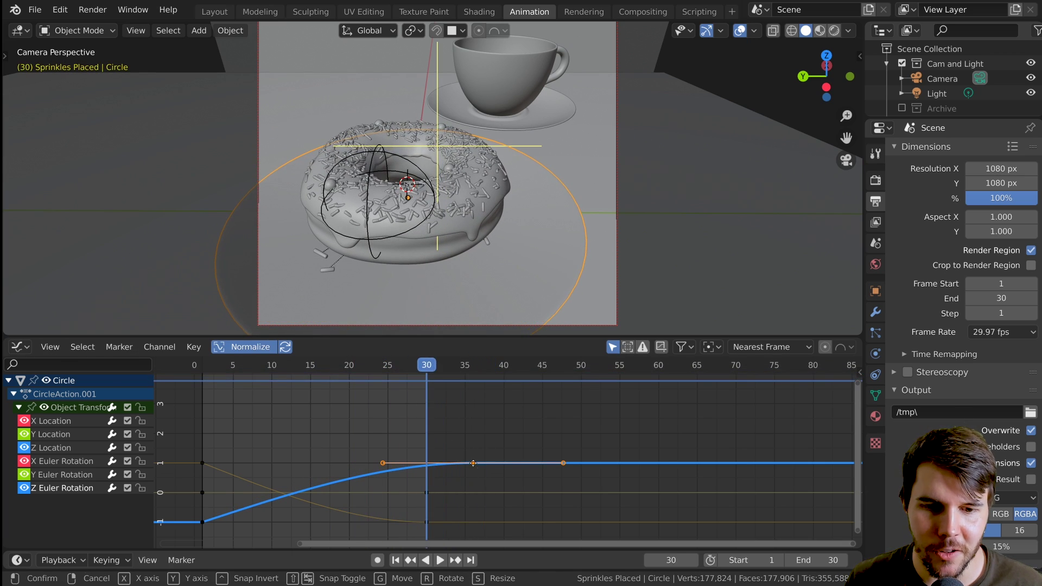
key(x)
drag(472, 464, 440, 464)
click(439, 464)
middle_drag(441, 473, 452, 402)
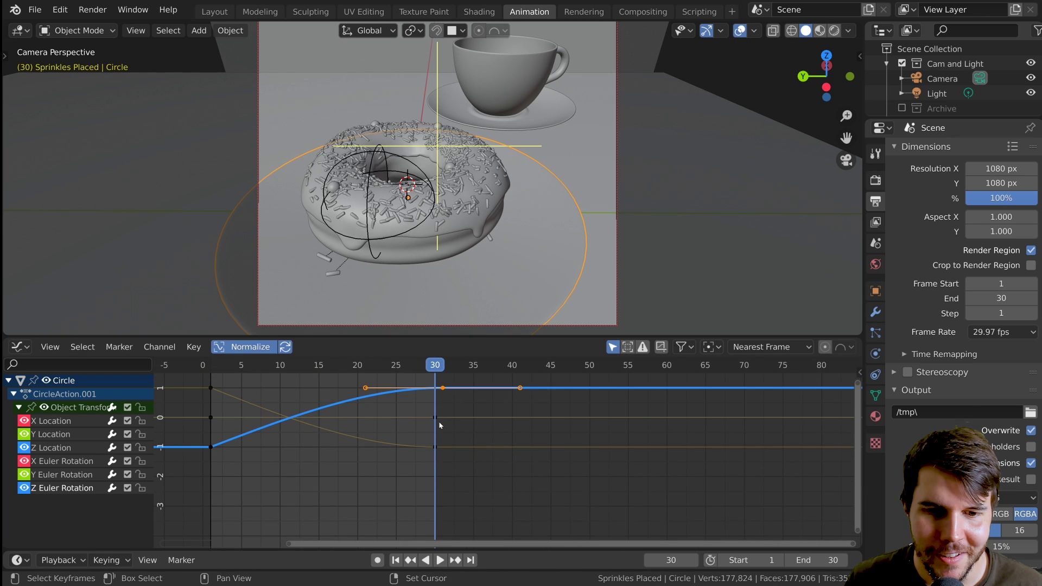
Select the end keyframes of all the plate's curves and shift them about 1.4 frames earlier along the time axis.
drag(446, 405, 424, 455)
middle_drag(483, 436, 484, 476)
key(g)
key(x)
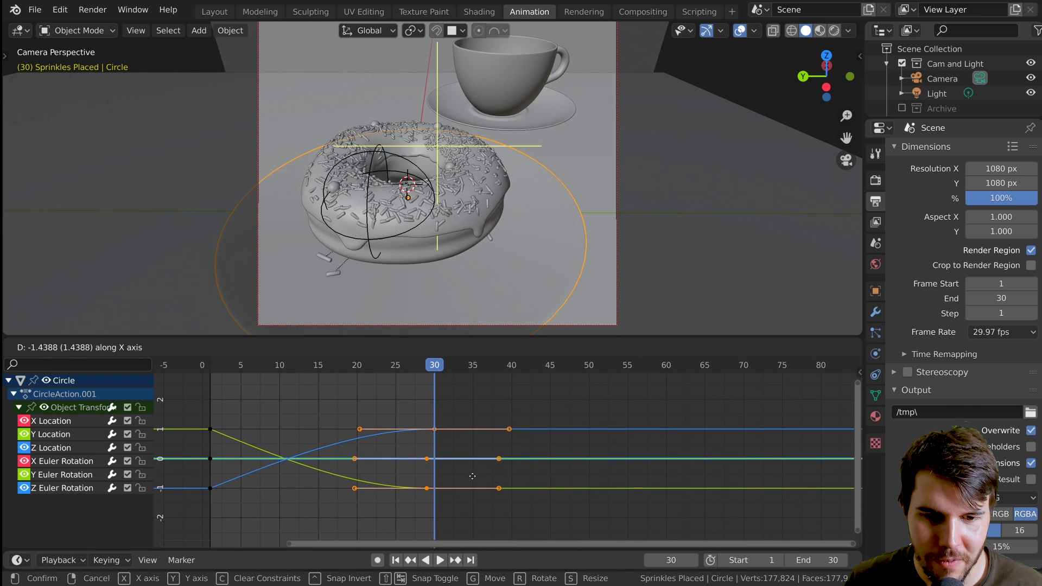
click(473, 476)
key(g)
key(x)
key(Escape)
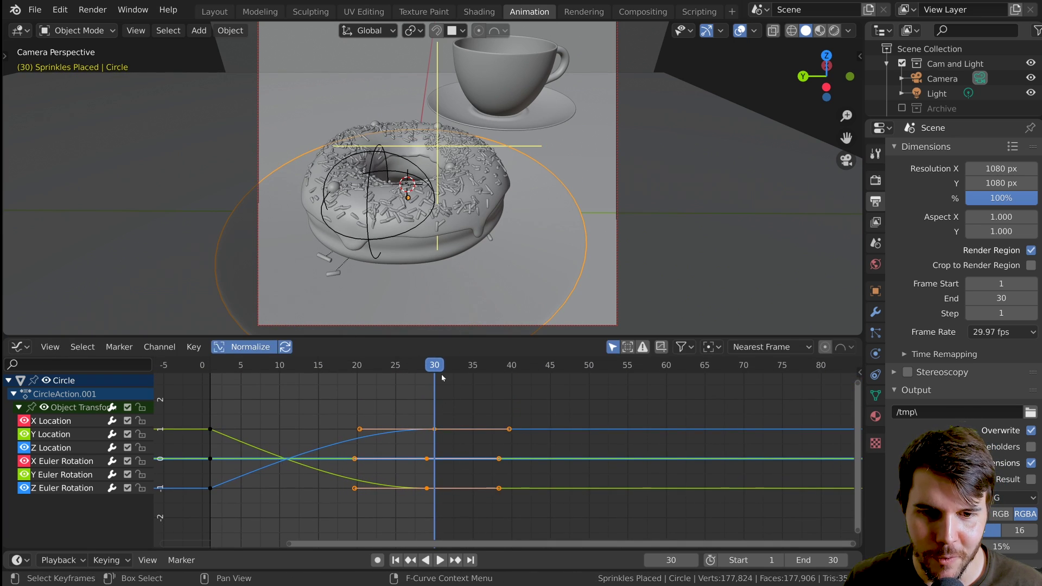
Return to frame 1, make the Z Euler Rotation channel active and play the animation to check the adjusted timing.
drag(442, 373, 211, 366)
click(63, 488)
key(space)
key(space)
Outside the camera view, rotate the plate about -63° around the global Z axis and insert a keyframe at frame 1.
key(KP_0)
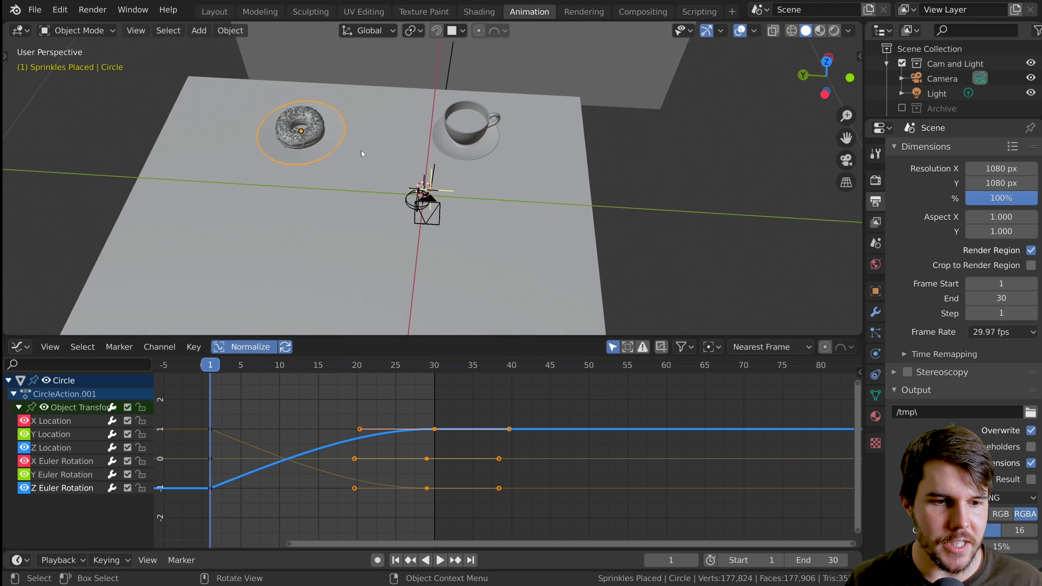
key(r)
key(z)
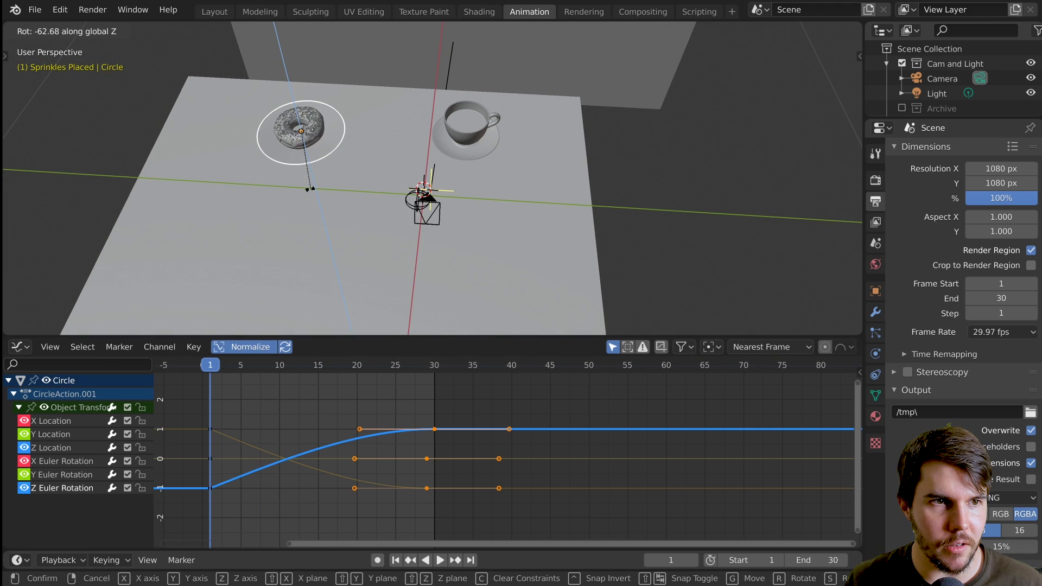
click(310, 189)
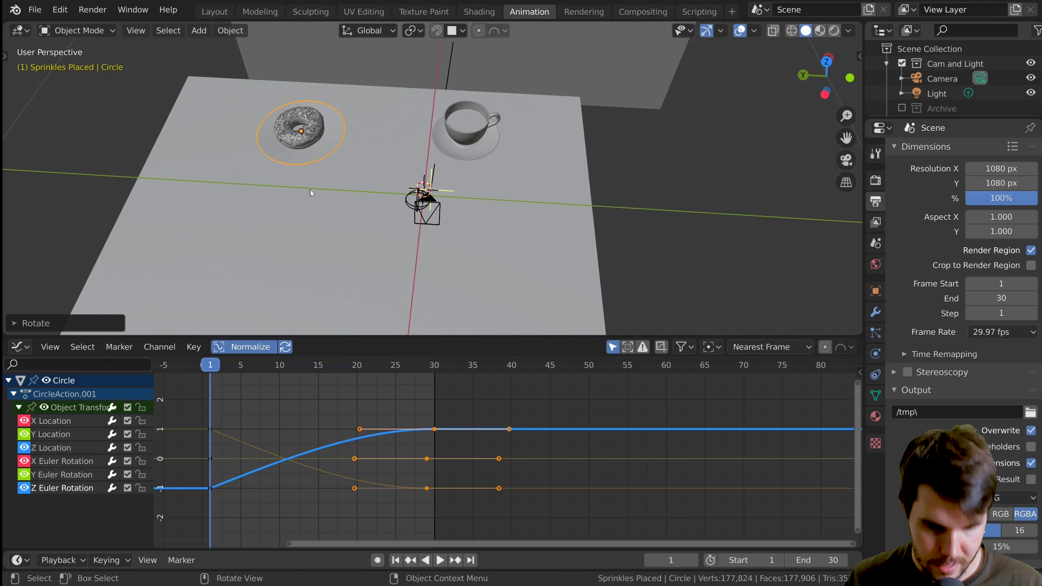
key(i)
click(311, 190)
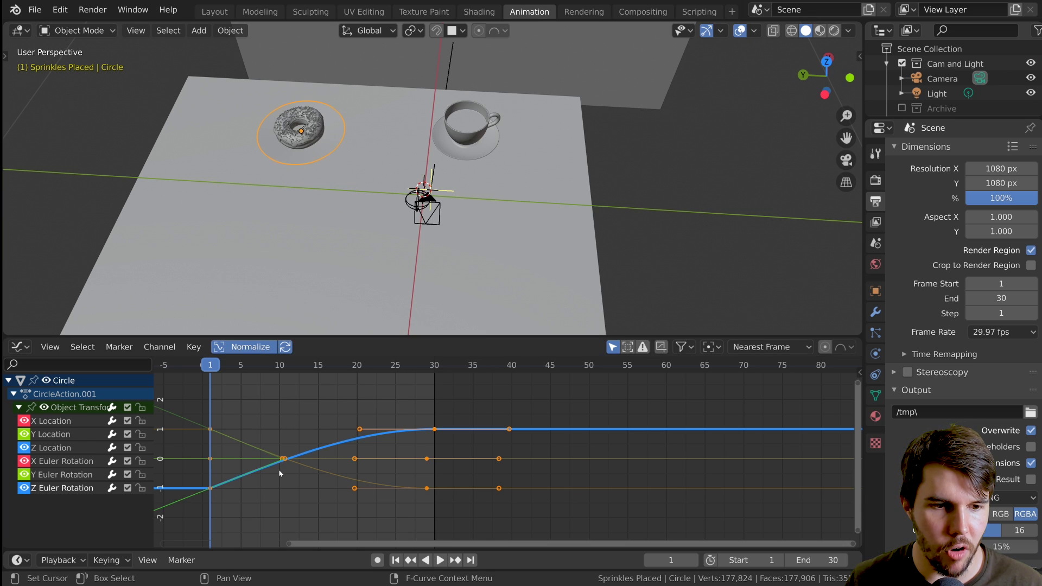
Fit all curves in the graph and play the animation from outside and through the camera to check the plate's new starting rotation.
key(Home)
key(space)
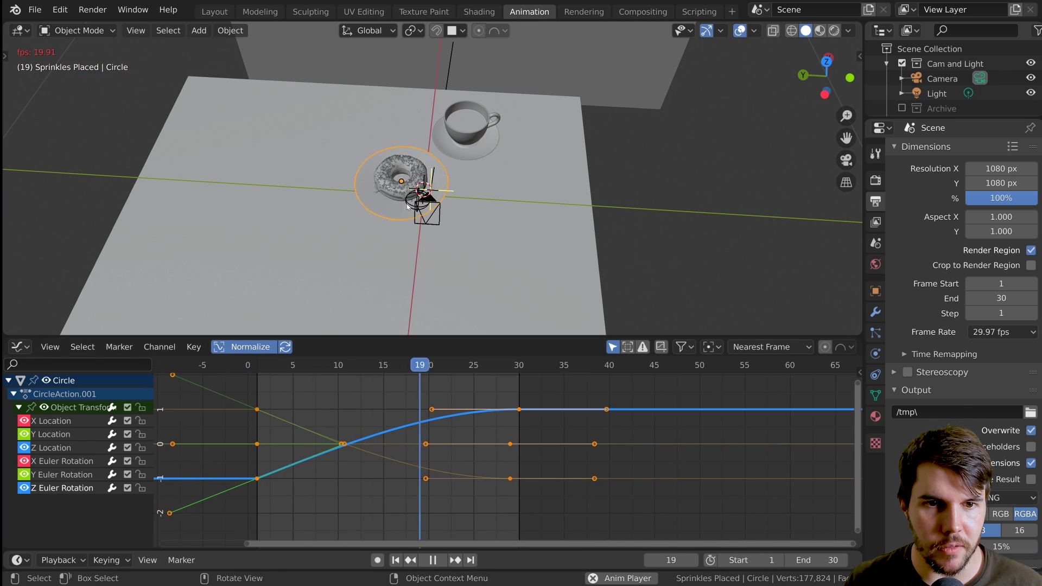
key(Escape)
key(KP_0)
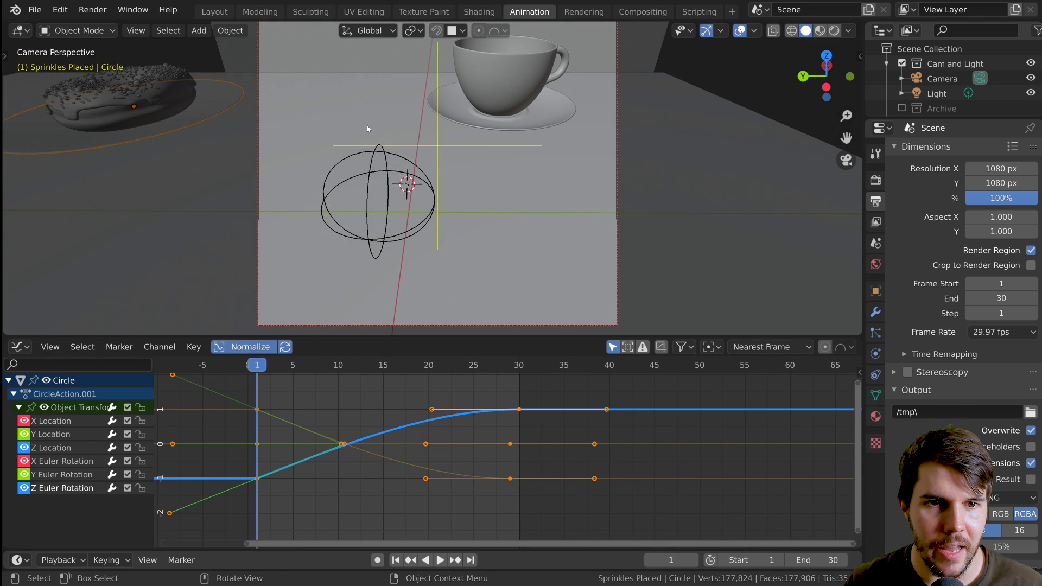
key(space)
key(space)
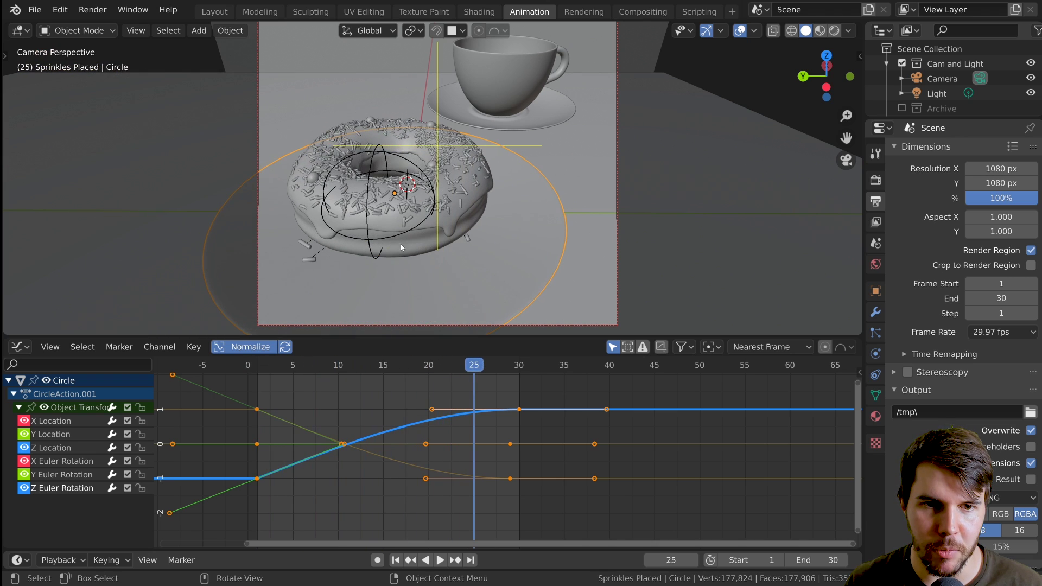
key(shift+Left)
key(space)
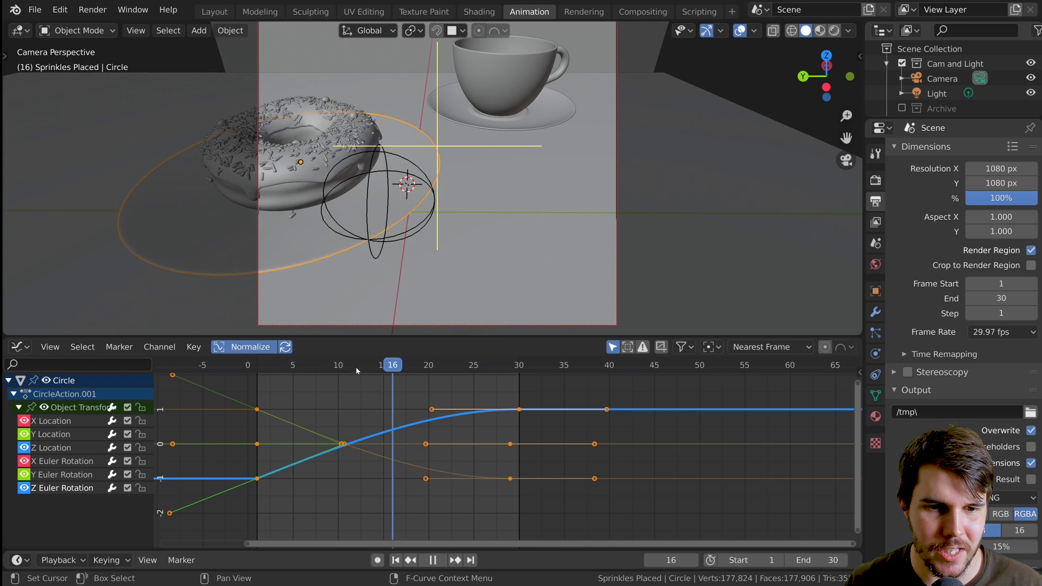
key(Escape)
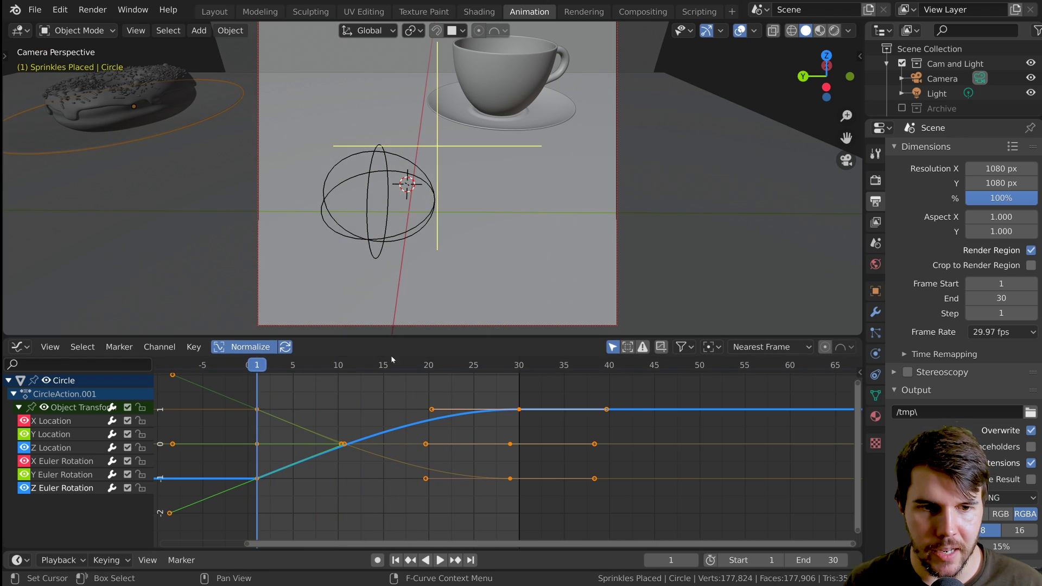
Turn off curve normalization and hide the X, Y and Z Location channels to examine the Z Euler Rotation curve's true values.
click(243, 347)
scroll(207, 433, down, 4)
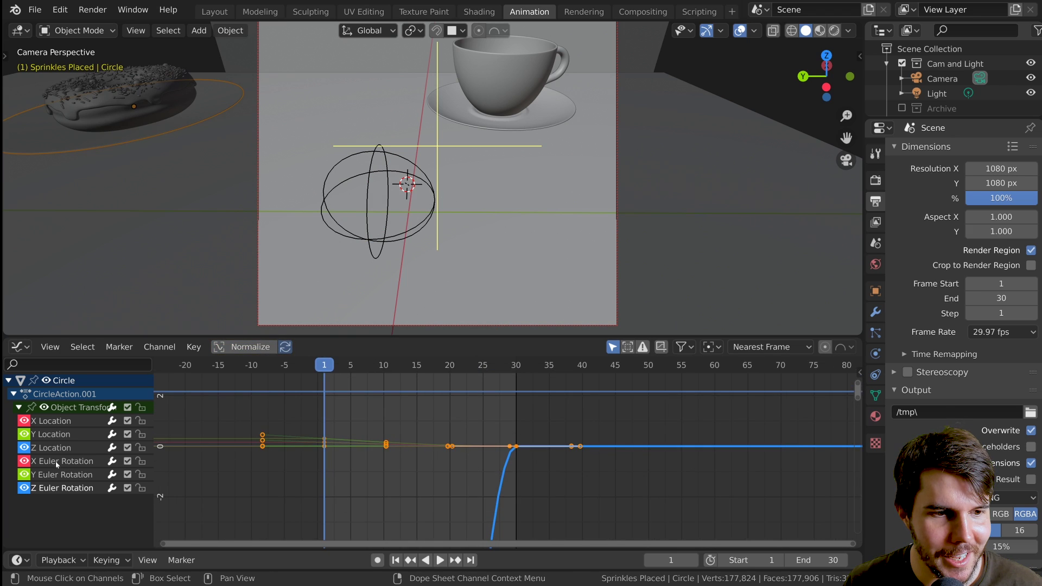
click(24, 420)
click(24, 435)
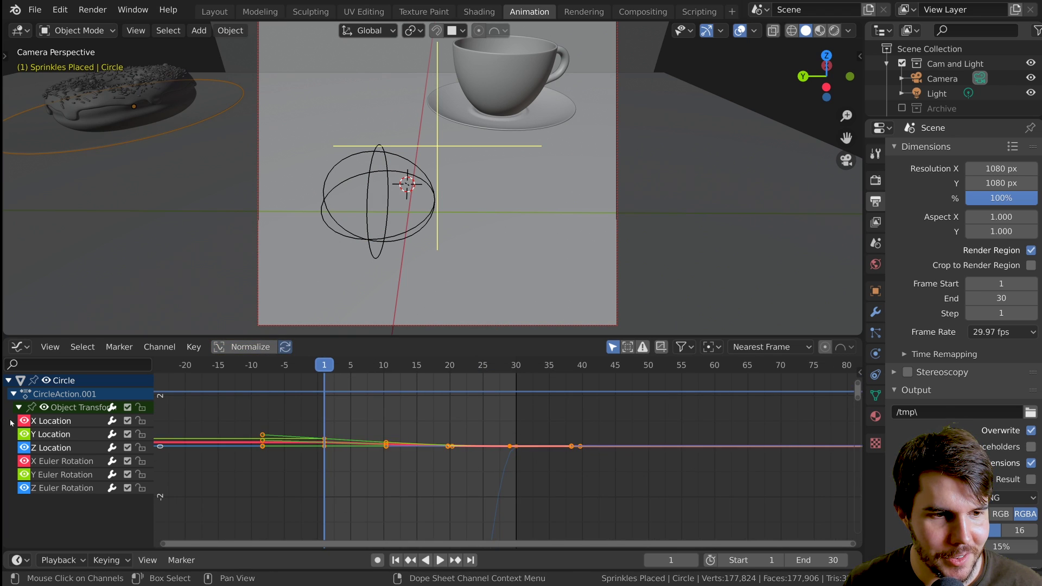
click(25, 446)
mouse_move(379, 488)
middle_down()
mouse_move(412, 454)
mouse_move(427, 518)
mouse_move(361, 482)
middle_up()
click(343, 484)
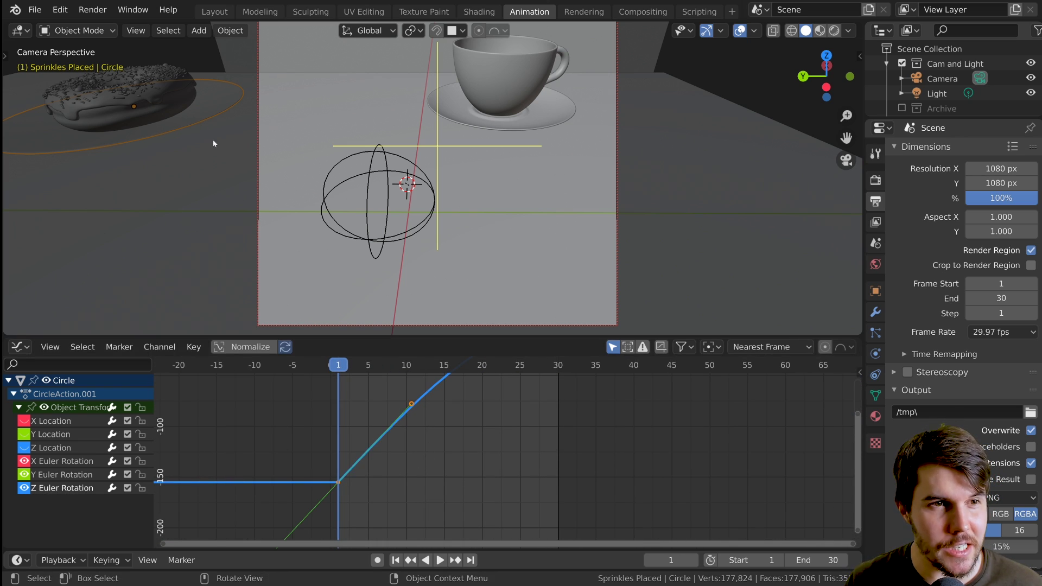
middle_drag(553, 354, 482, 456)
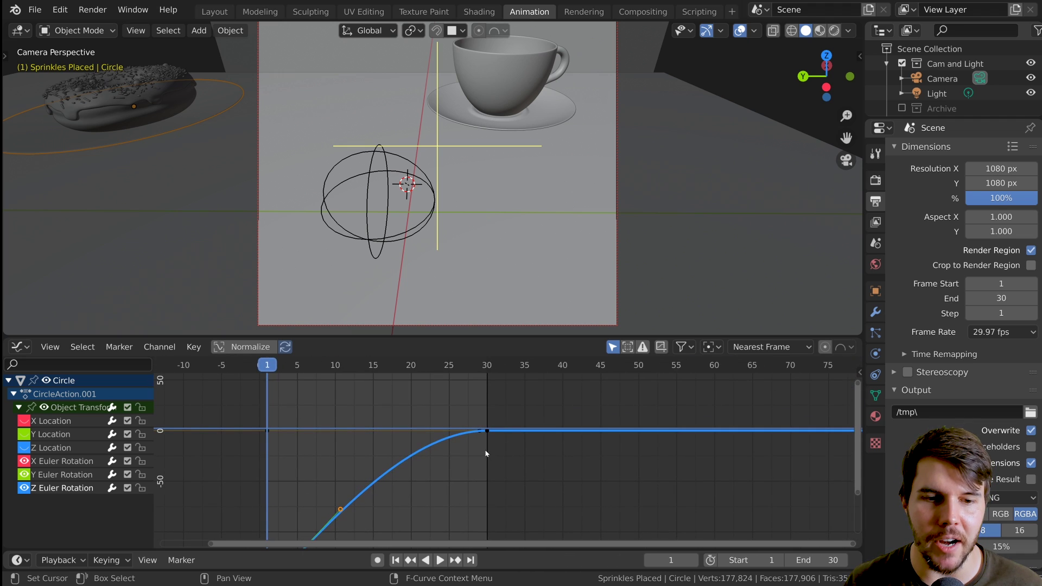
scroll(486, 454, down, 1)
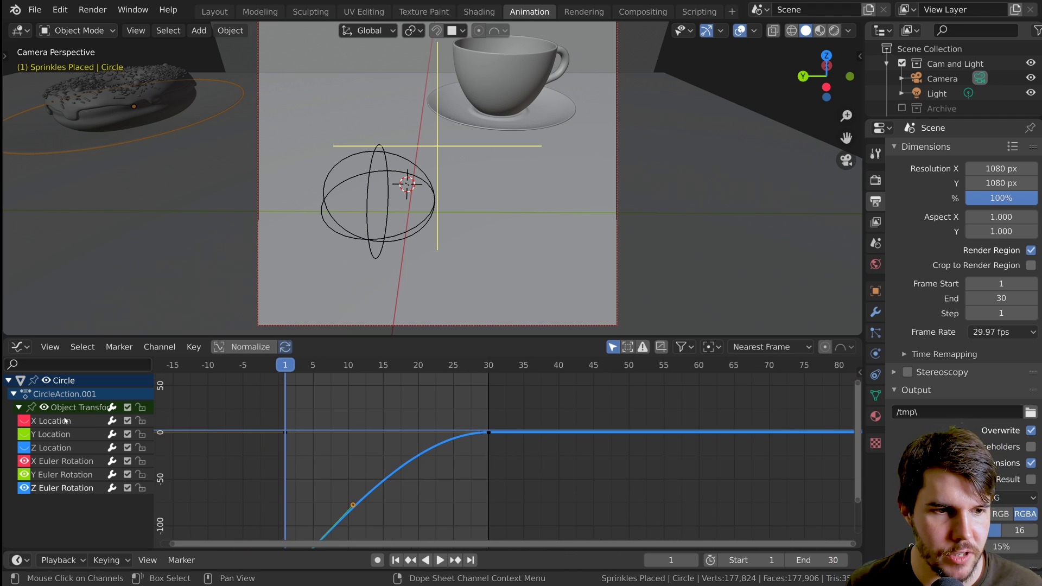
Show all hidden channels again, re-enable curve normalization and fit all curves in the graph.
key(alt+h)
click(243, 347)
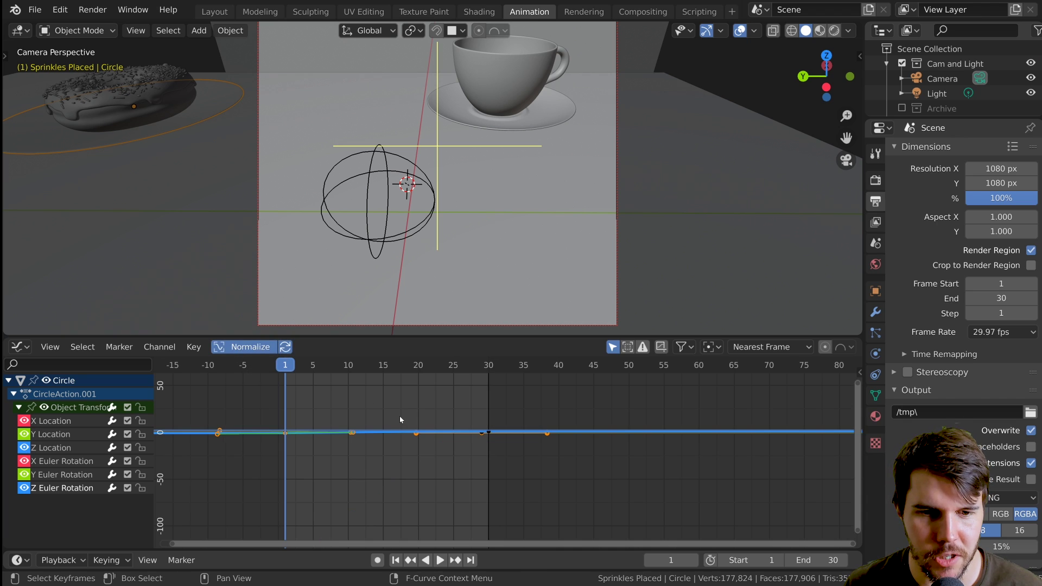
middle_drag(400, 421, 520, 540)
key(Home)
key(Home)
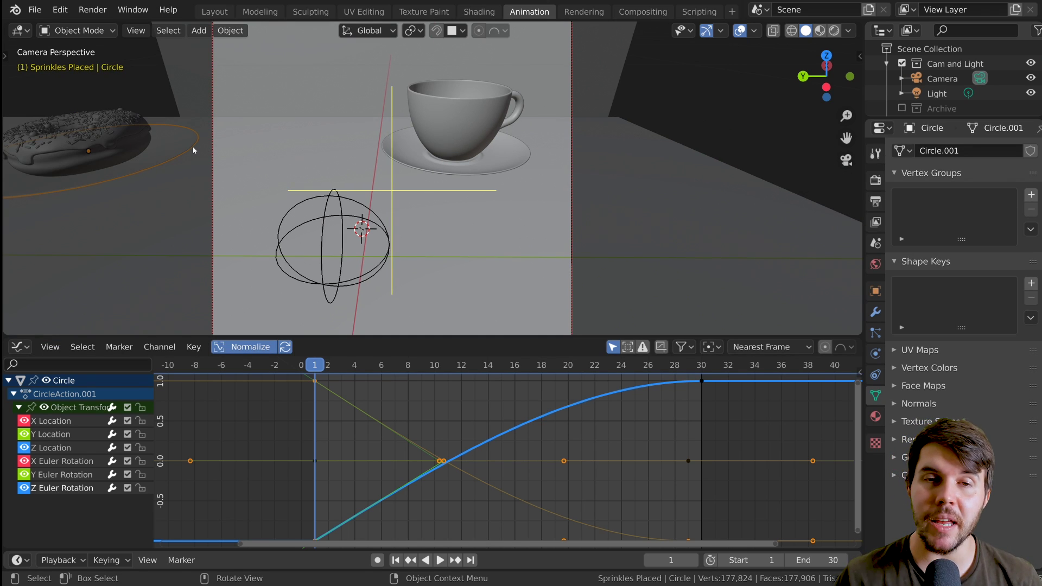
Play the animation through the camera and scrub back to frame 6.
key(space)
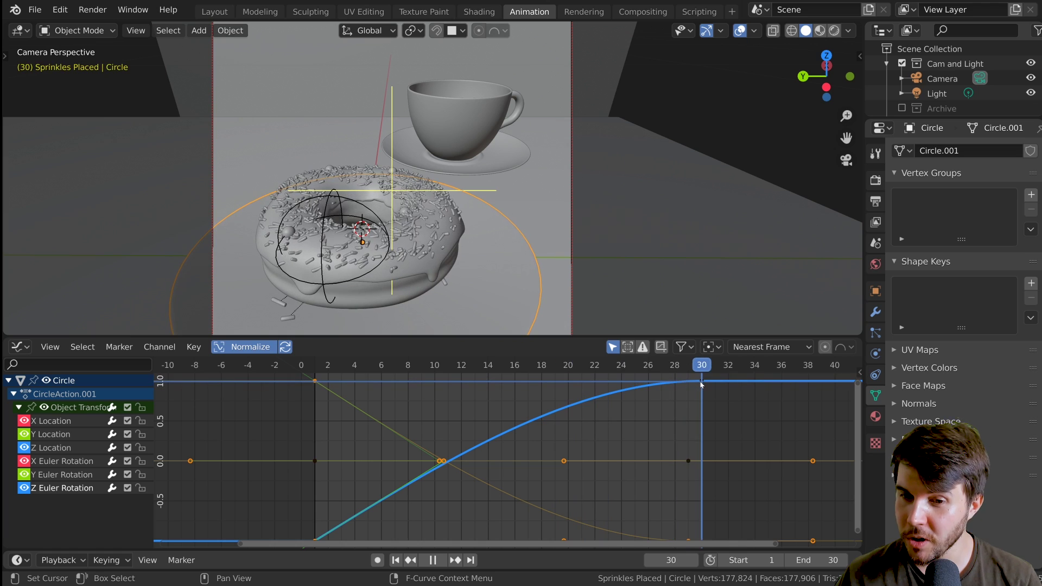
drag(681, 383, 345, 380)
key(space)
Switch the viewport to wireframe and select the liquid inside the cup.
click(494, 157)
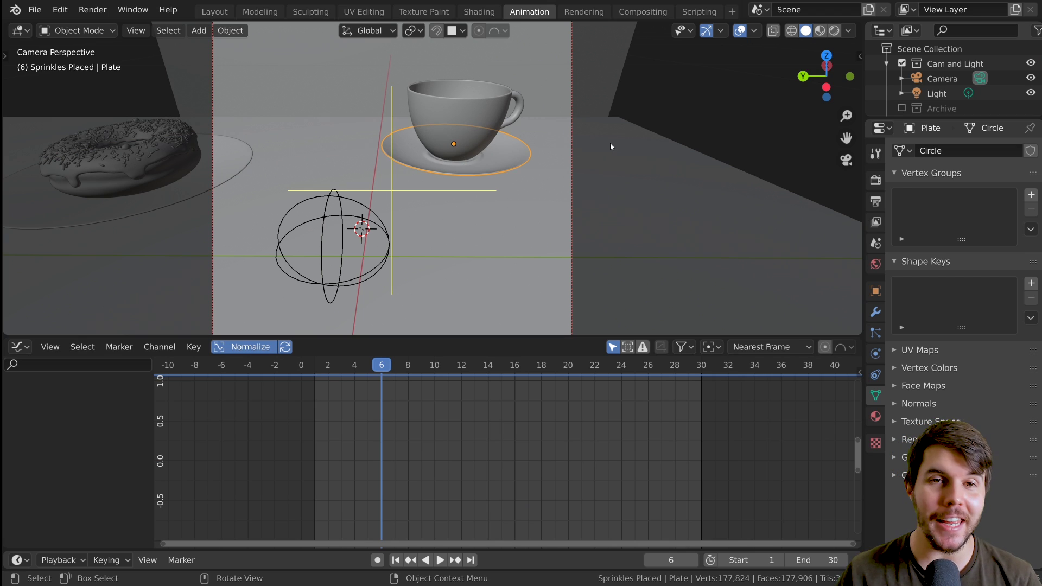
click(483, 142)
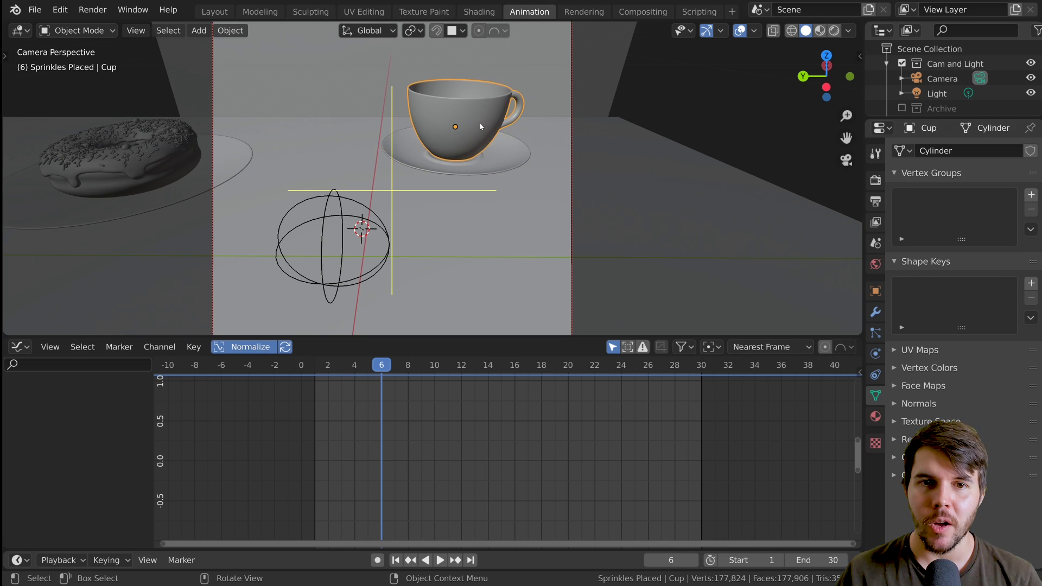
key(z)
click(451, 122)
click(461, 111)
click(471, 107)
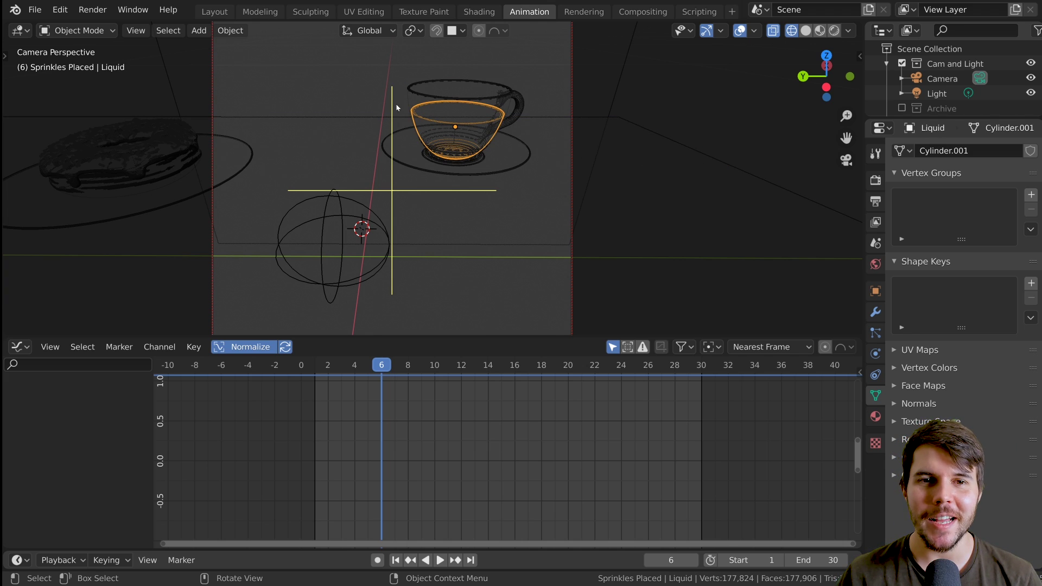
Examine the liquid in the cup from several angles, return to the camera view and deselect everything.
scroll(476, 133, up, 5)
middle_drag(477, 133, 371, 140)
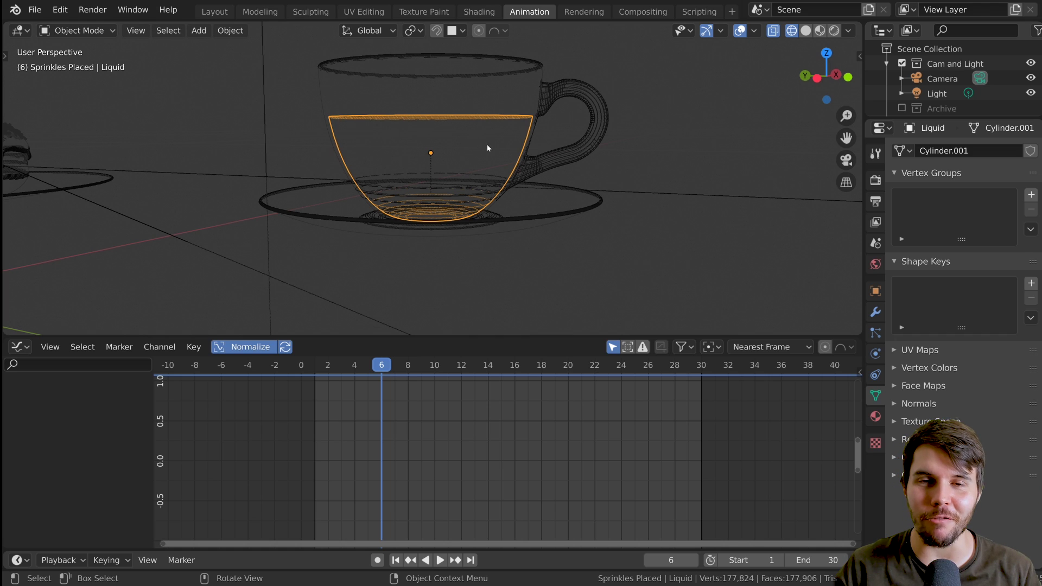
middle_drag(550, 181, 461, 245)
scroll(490, 245, down, 2)
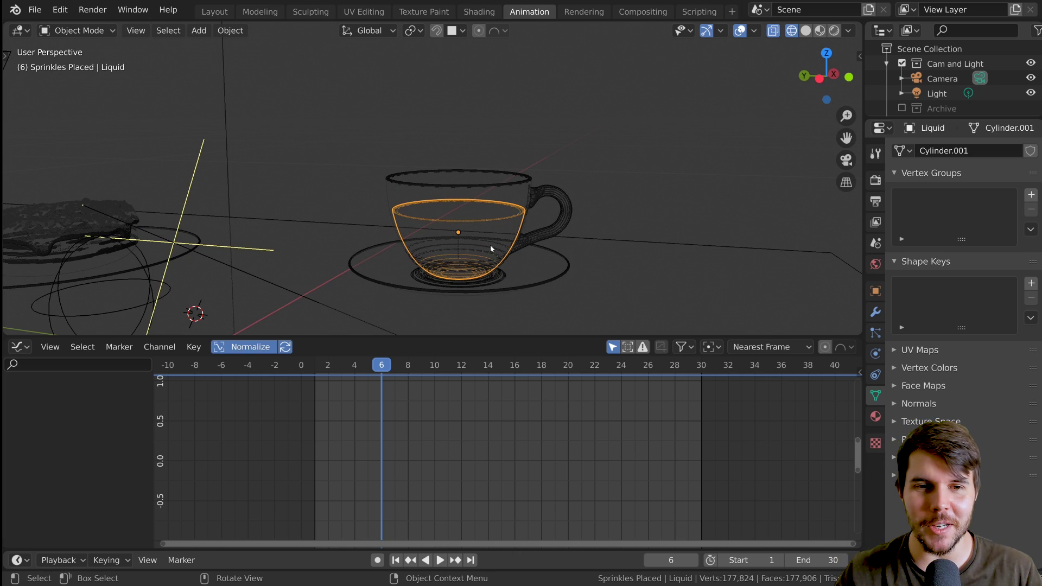
middle_drag(490, 245, 520, 199)
scroll(471, 175, down, 3)
middle_drag(471, 175, 447, 193)
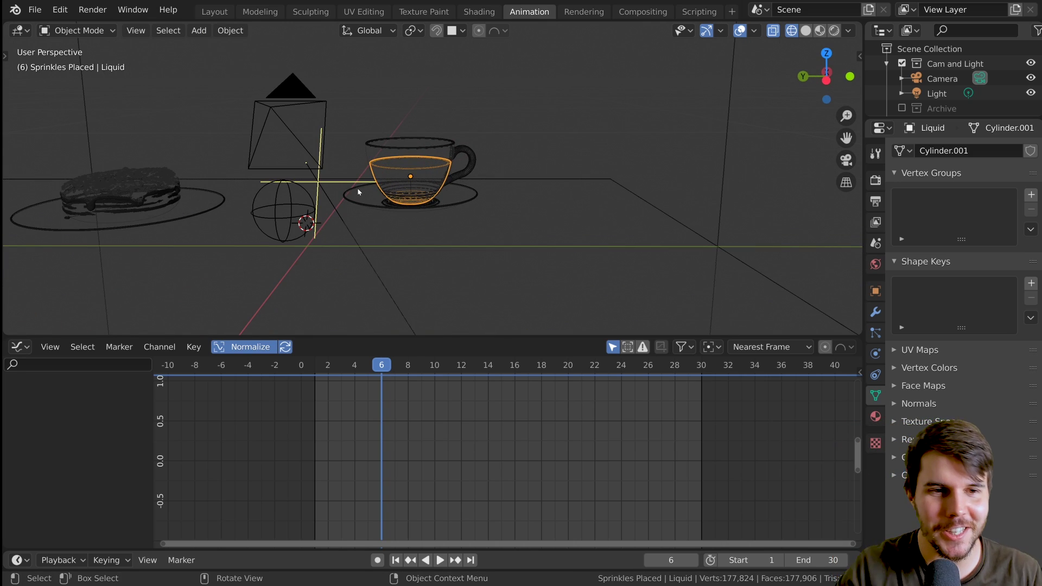
key(KP_0)
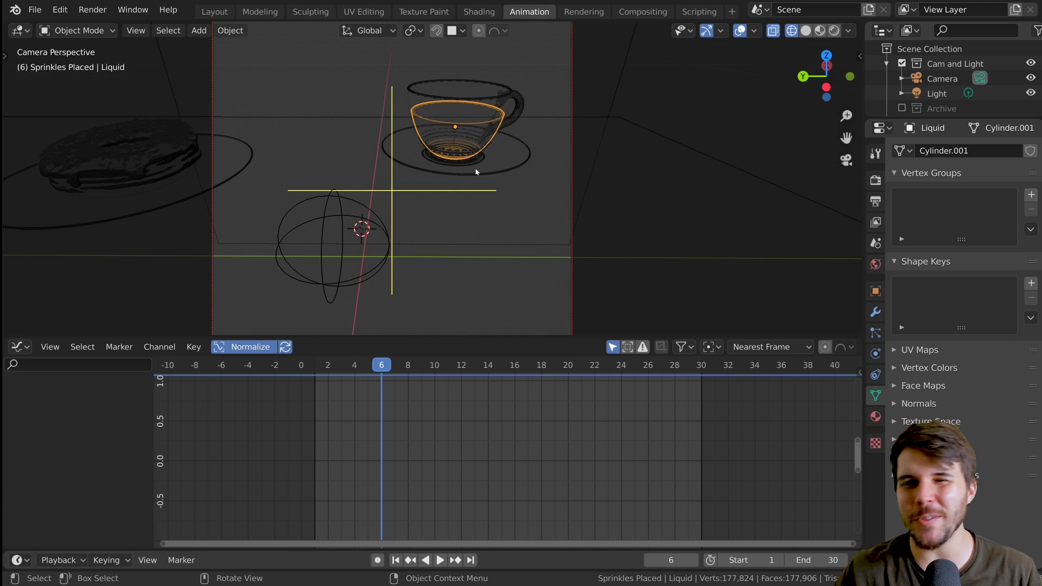
key(alt+a)
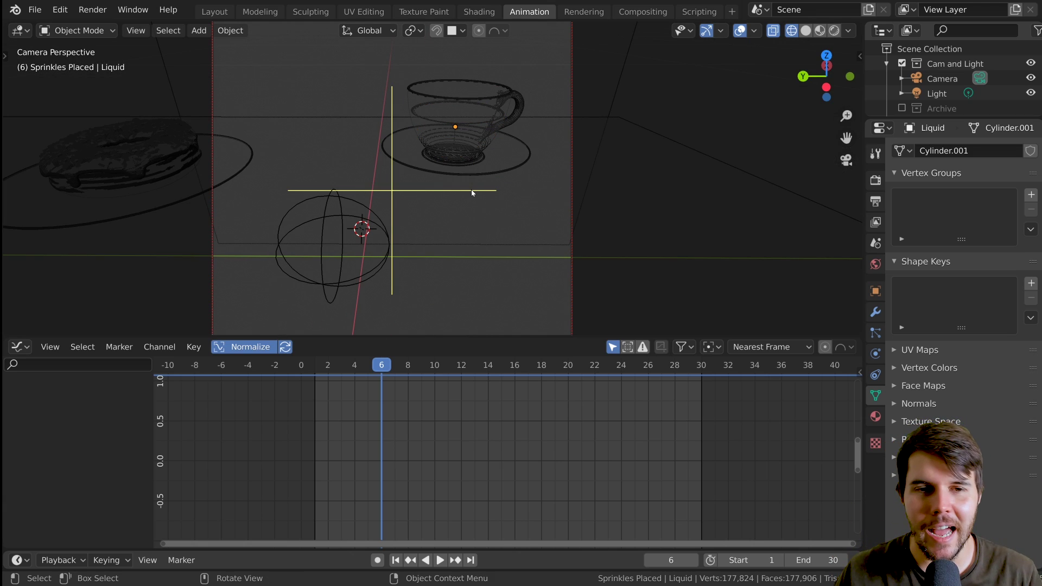
Select the dof sphere empty, go to frame 30 and switch to the Layout workspace.
click(373, 212)
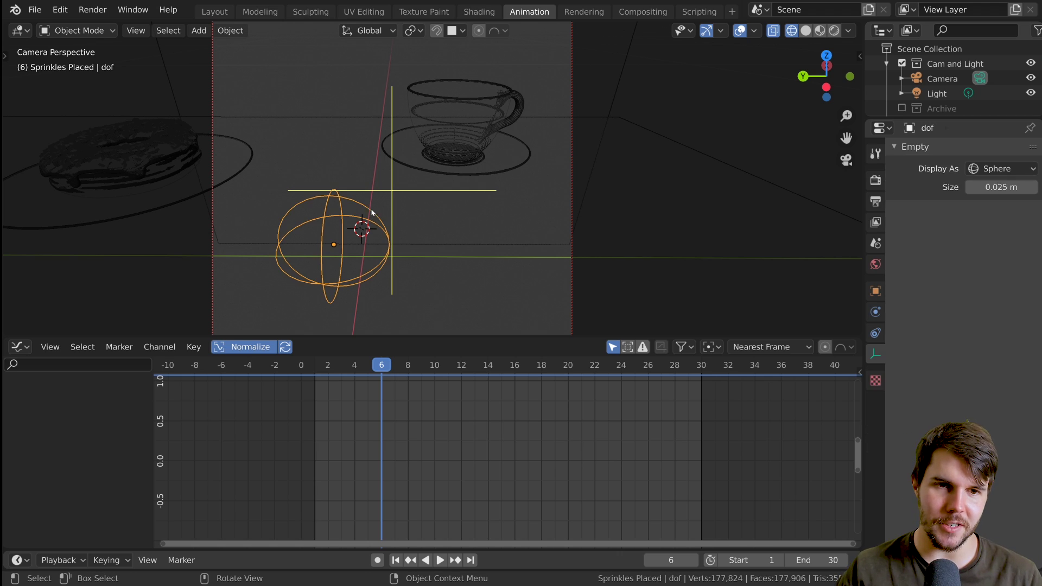
drag(595, 371, 701, 374)
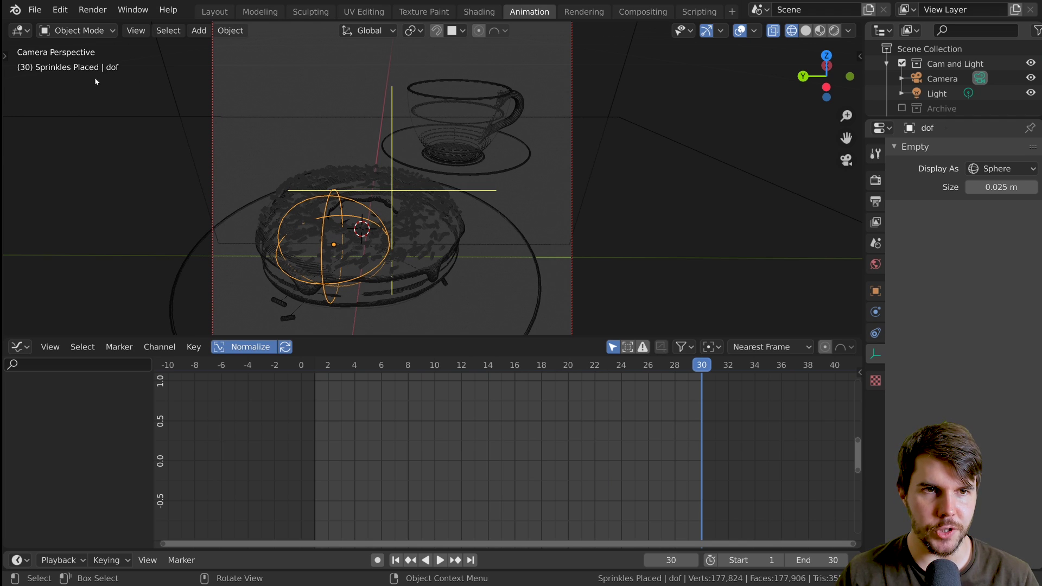
click(214, 11)
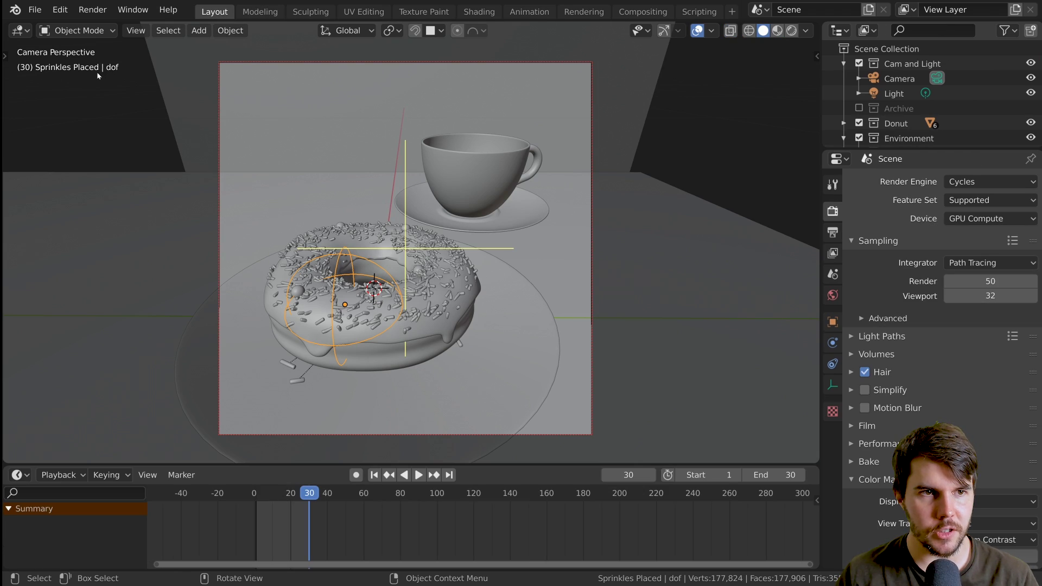
Play and scrub the timeline through frames 0 to 30 to examine how the donut moves relative to the dof empty.
key(space)
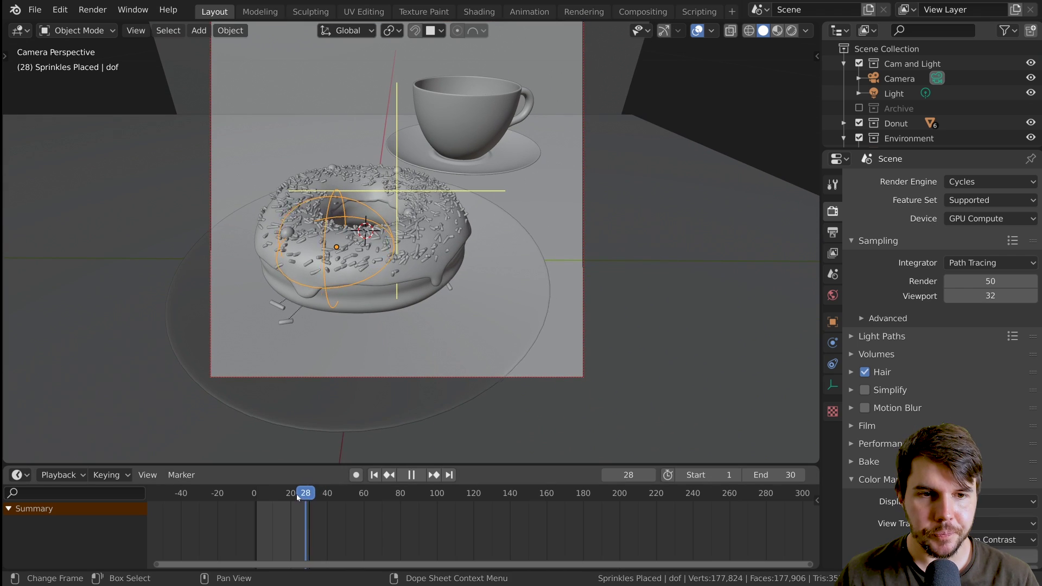
click(253, 497)
key(space)
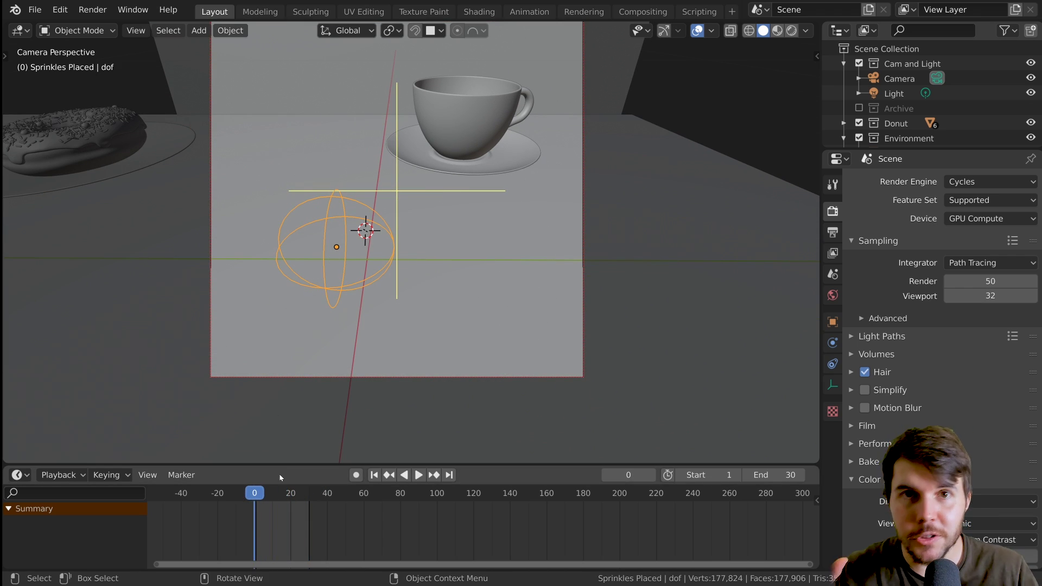
key(space)
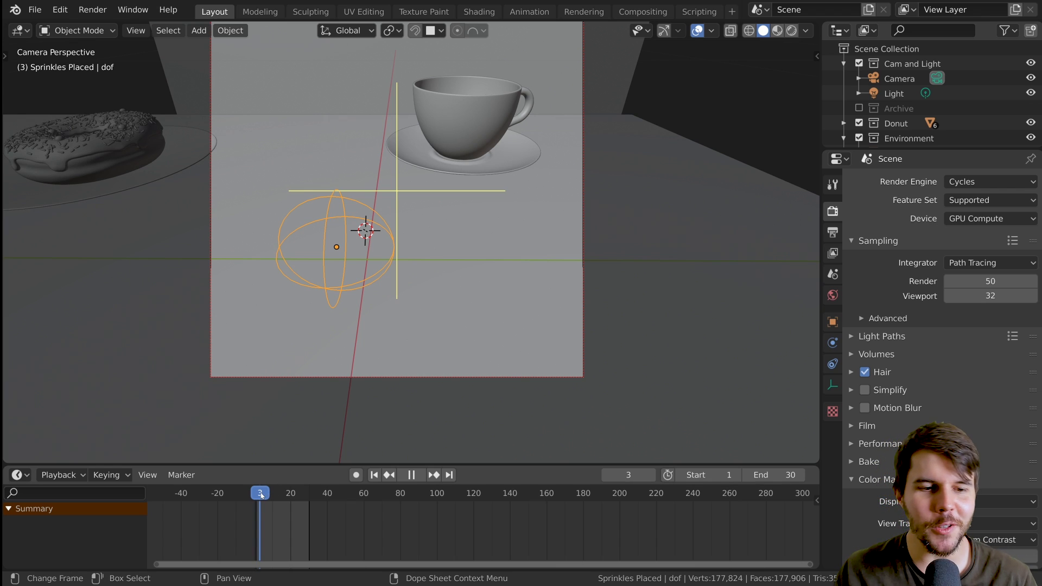
key(space)
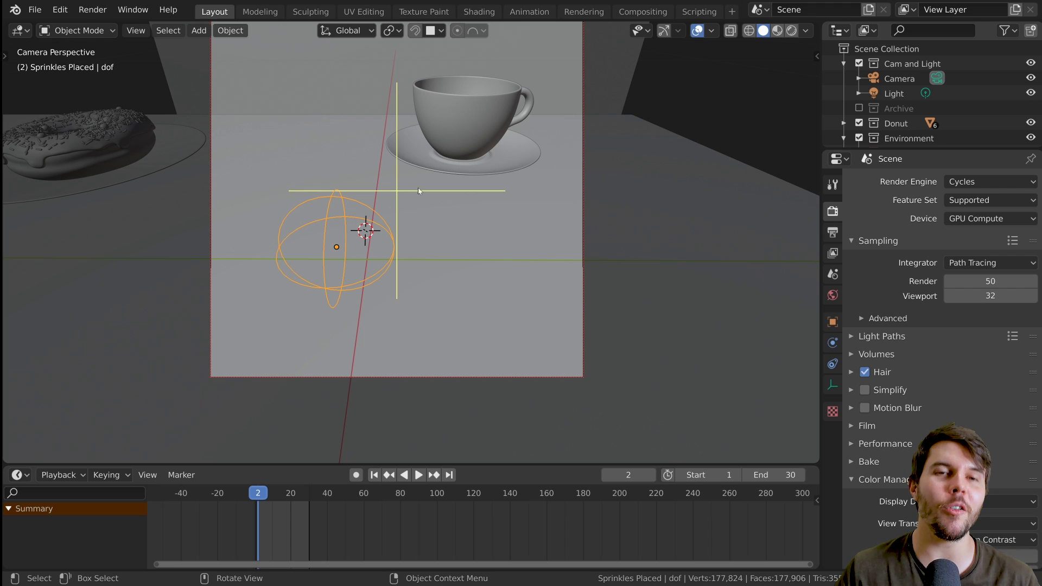
key(space)
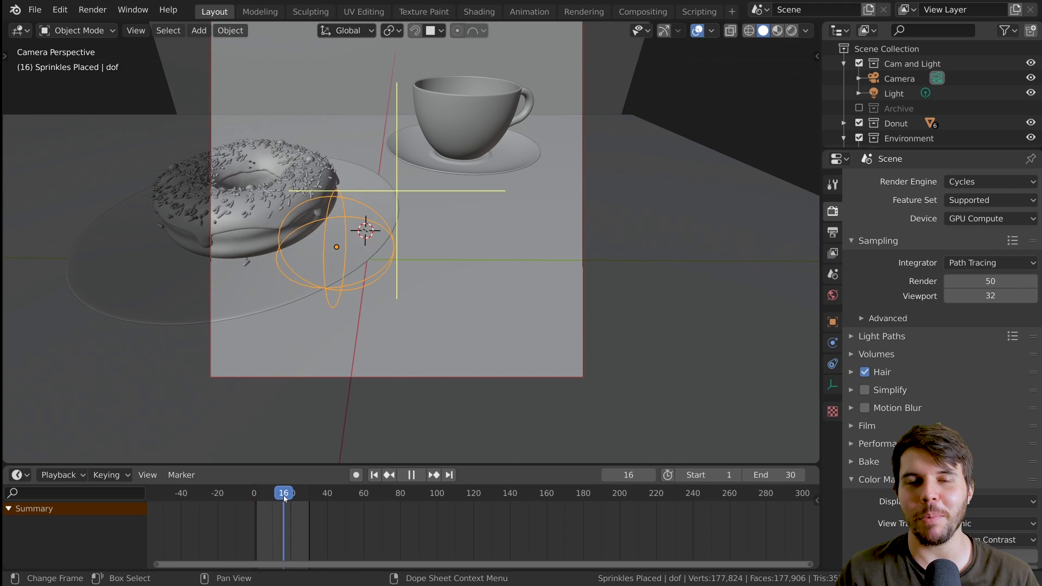
drag(284, 498, 280, 500)
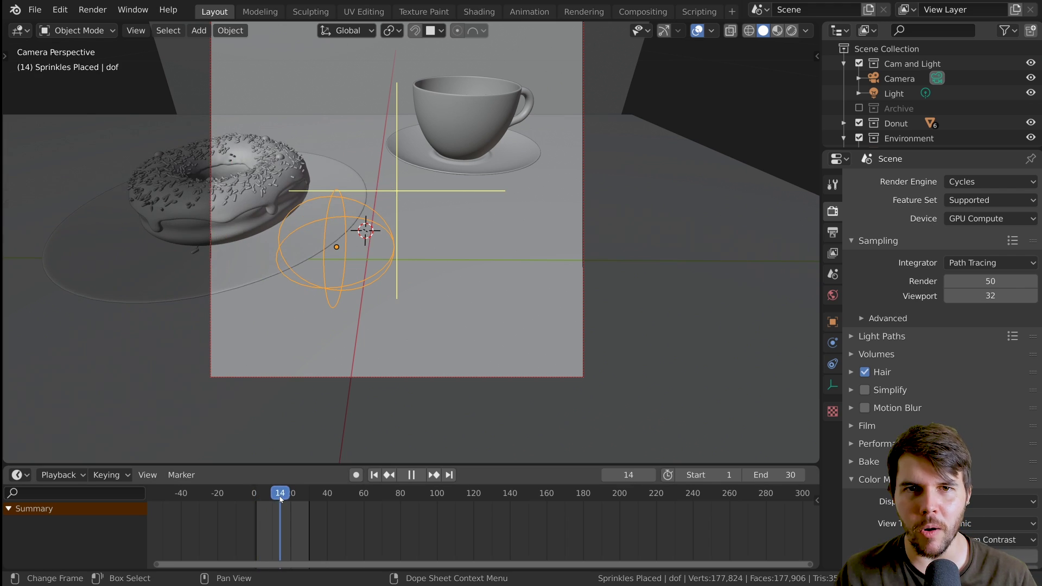
key(space)
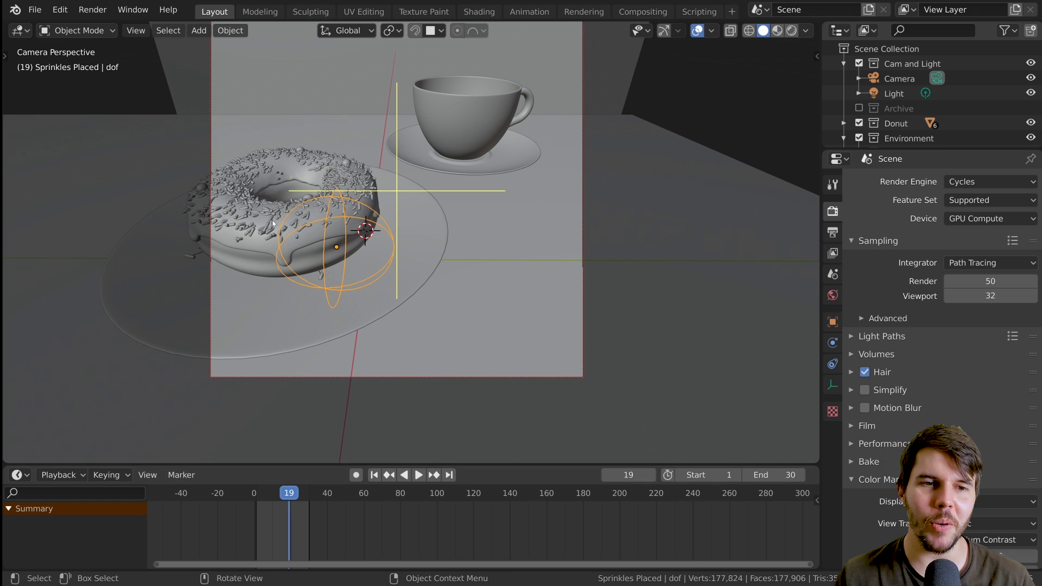
key(space)
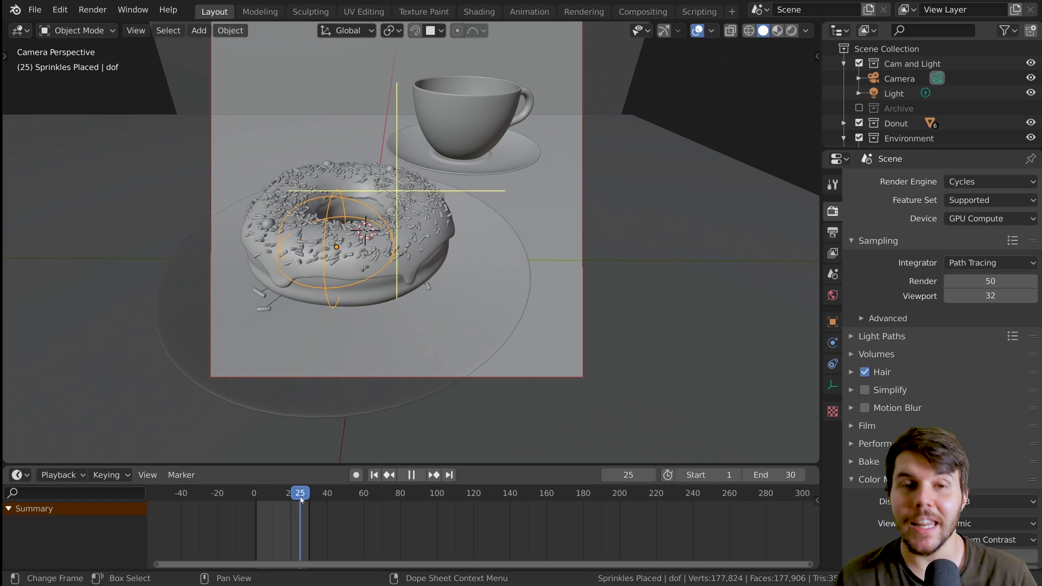
Insert a location keyframe for the dof empty at frame 30.
key(space)
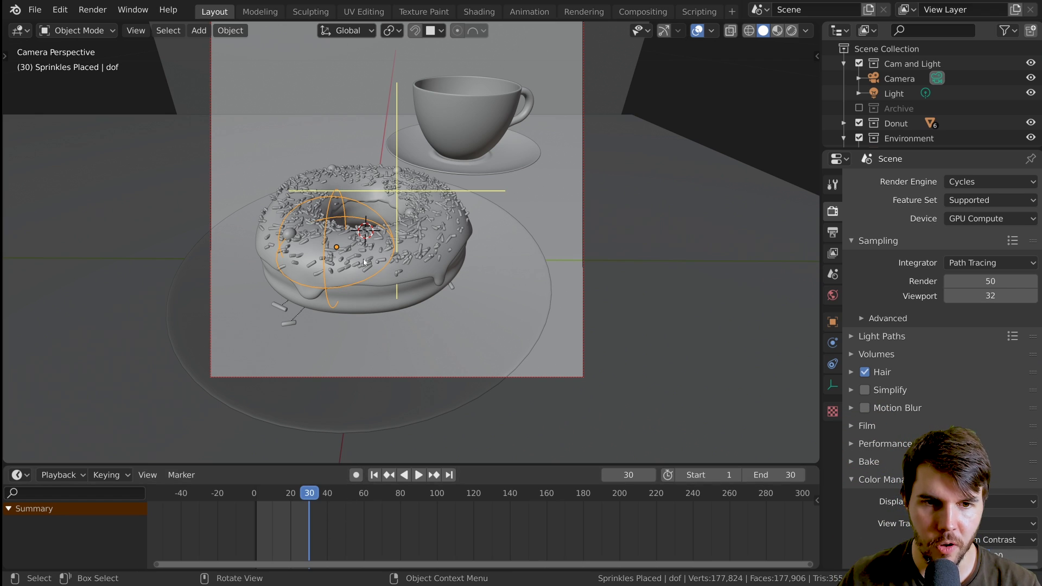
key(i)
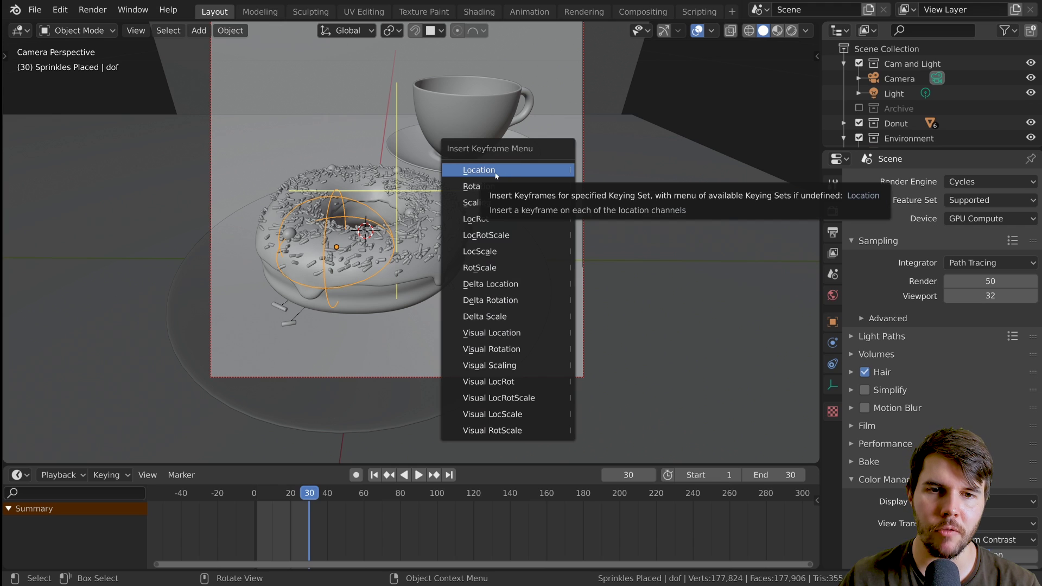
click(475, 169)
key(i)
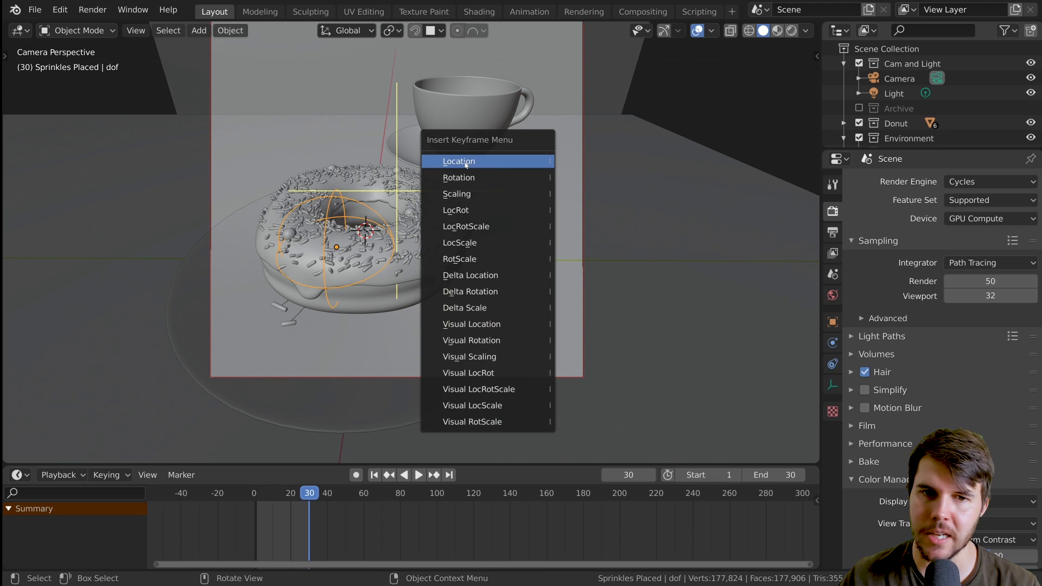
click(478, 159)
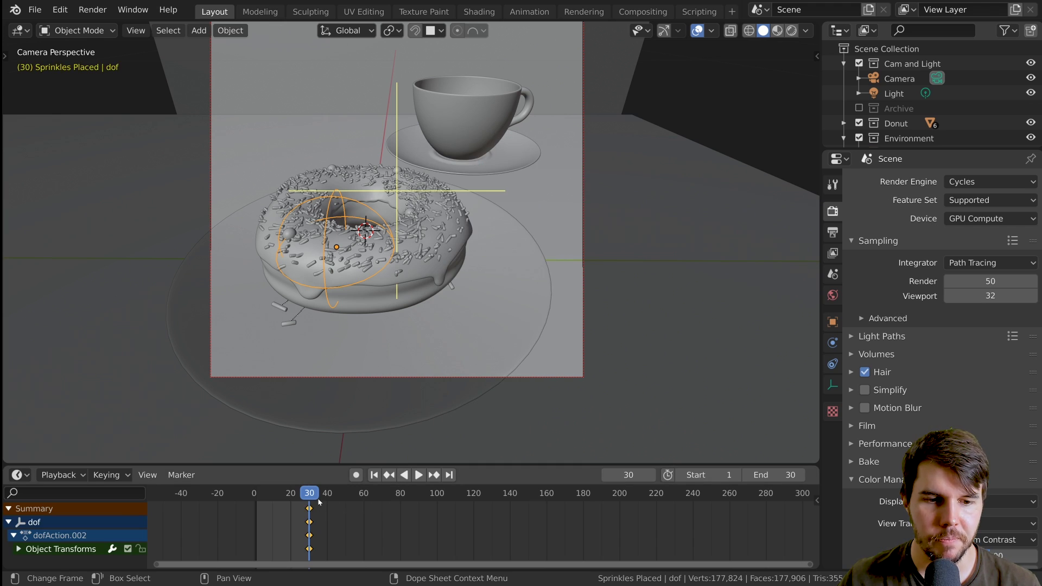
Try moving the dof empty about 0.18 m along the X axis towards the back at frame 0 without keyframing it.
key(ctrl+shift+space)
click(254, 495)
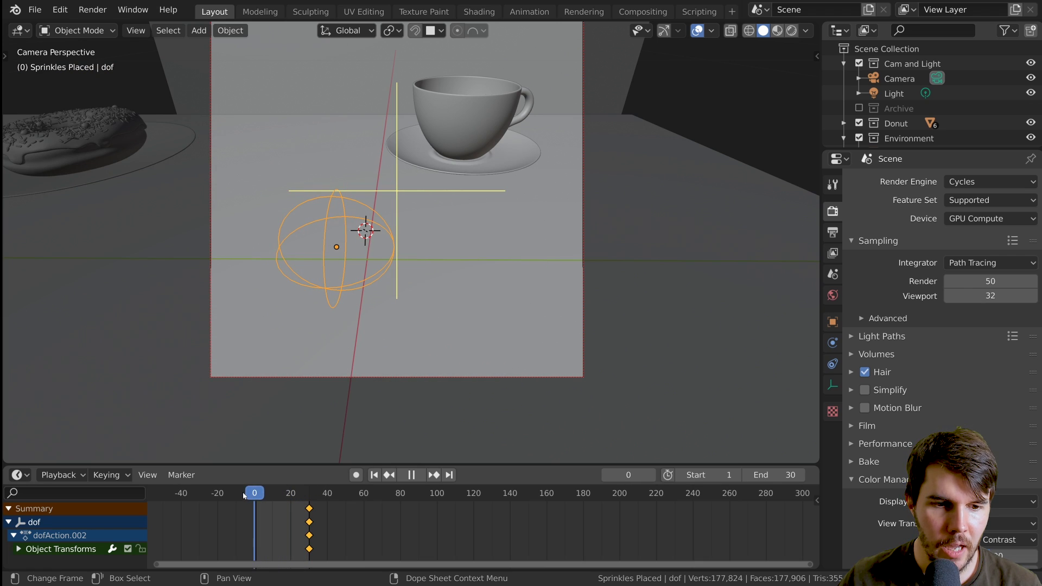
drag(258, 495, 276, 496)
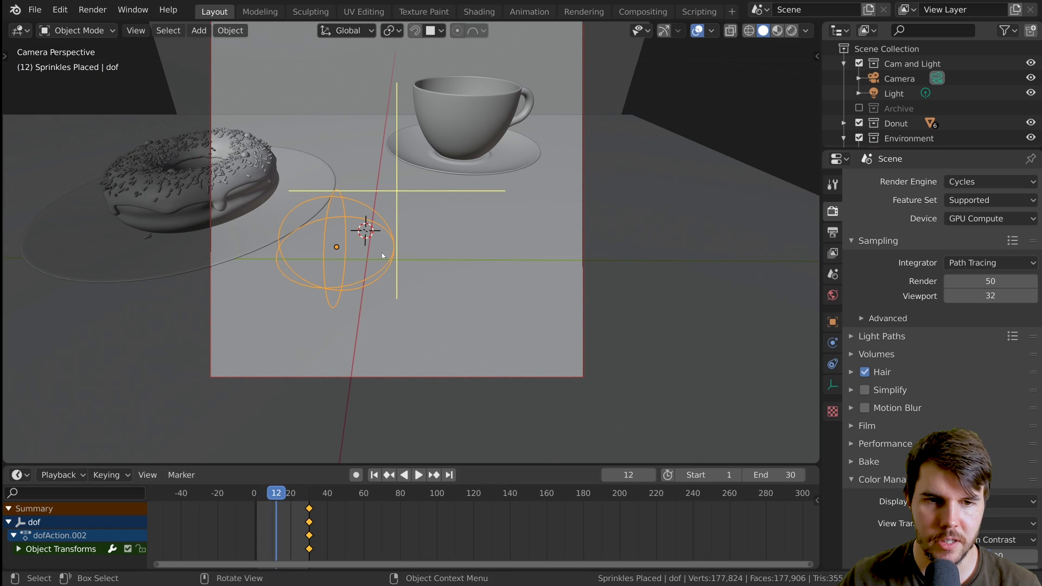
click(254, 496)
key(g)
key(x)
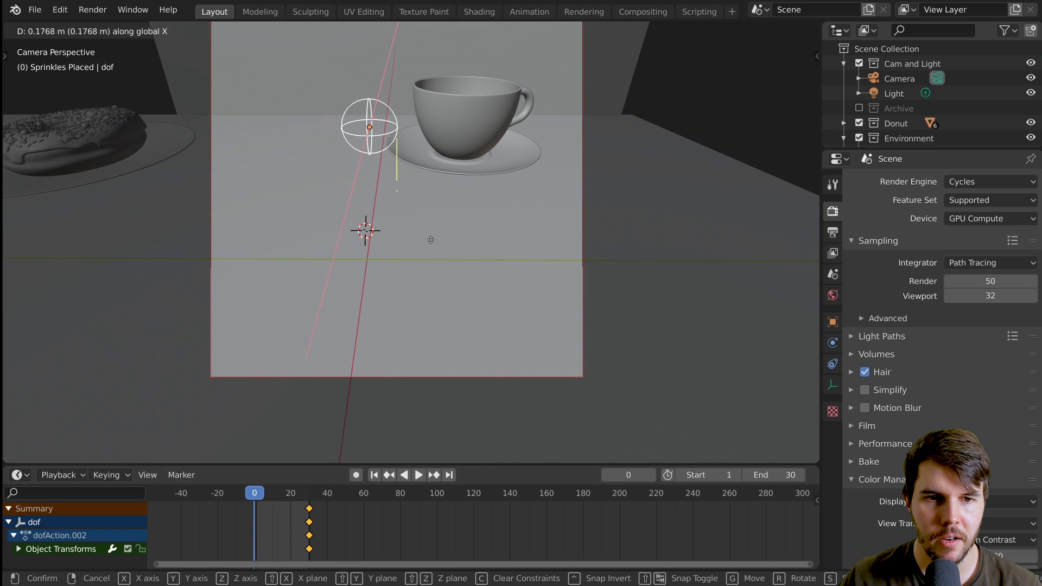
click(434, 236)
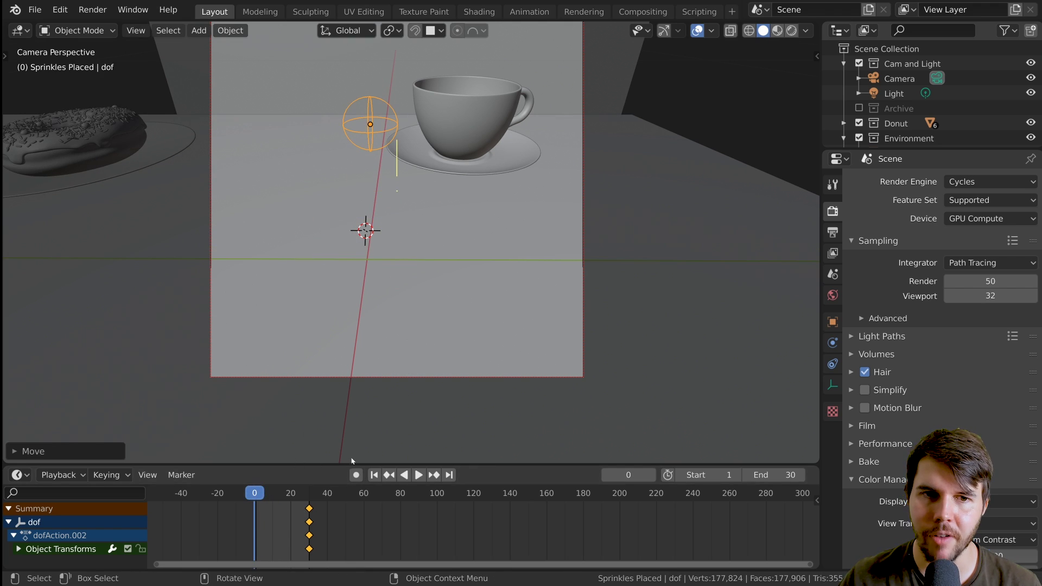
drag(259, 500, 280, 499)
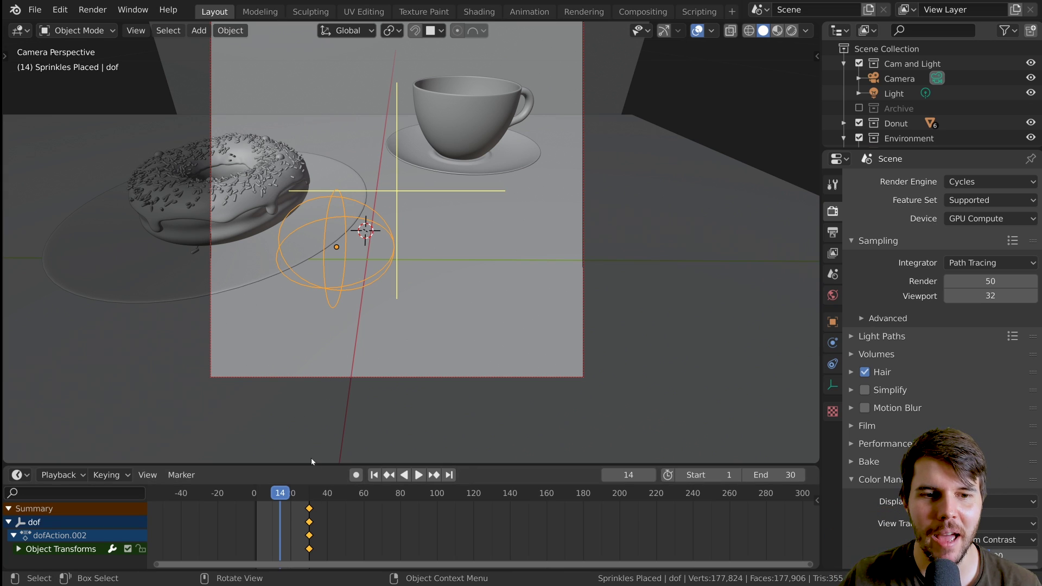
At frame 12, move the dof empty back along the X axis and across onto the cup.
key(space)
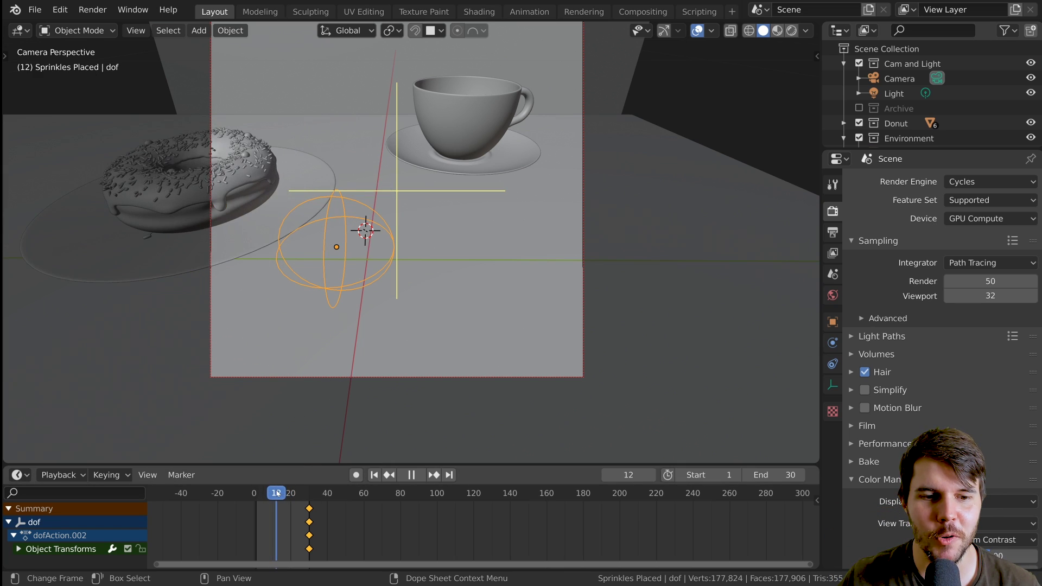
key(space)
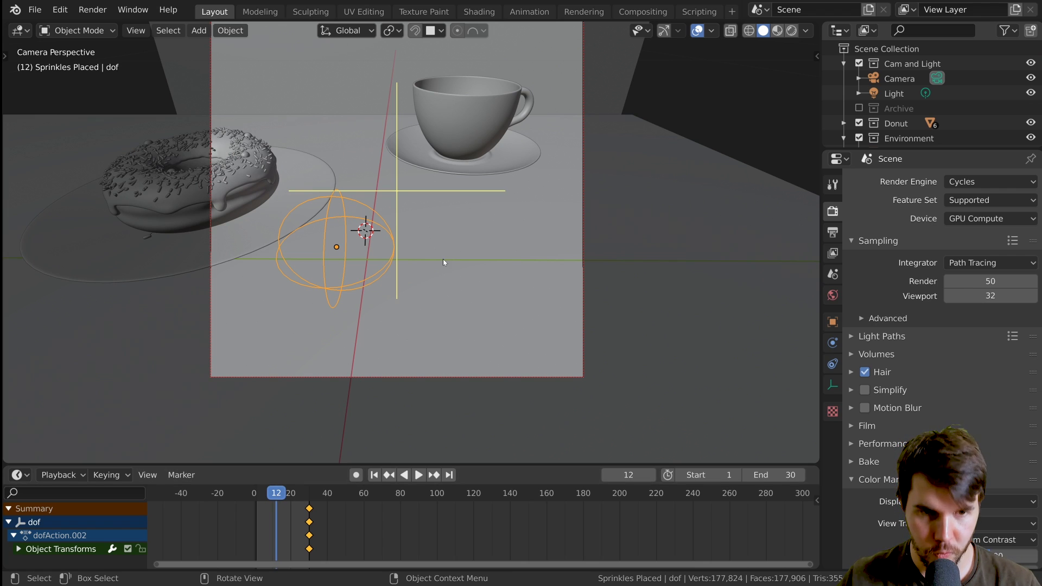
key(g)
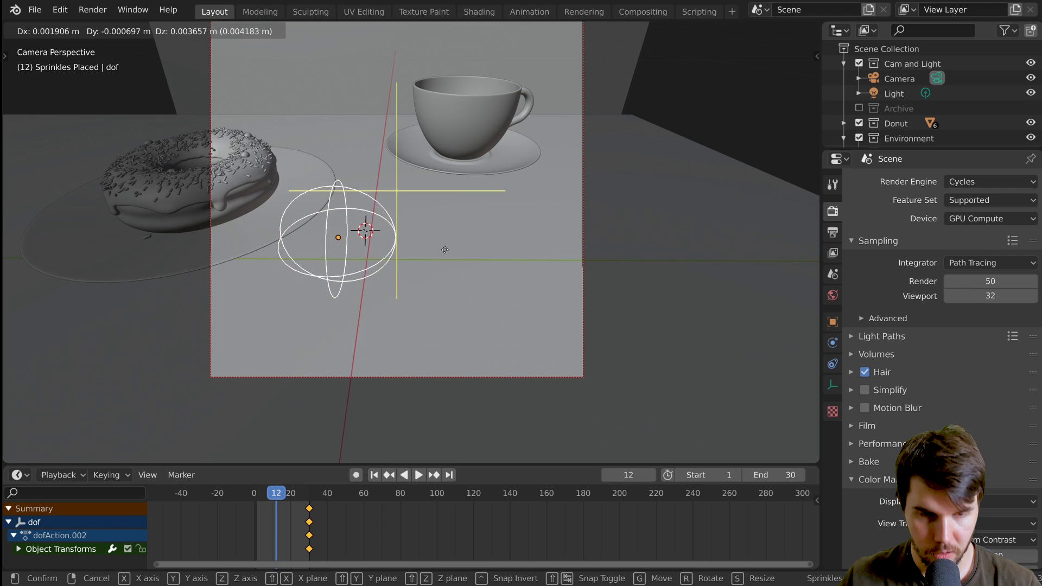
key(x)
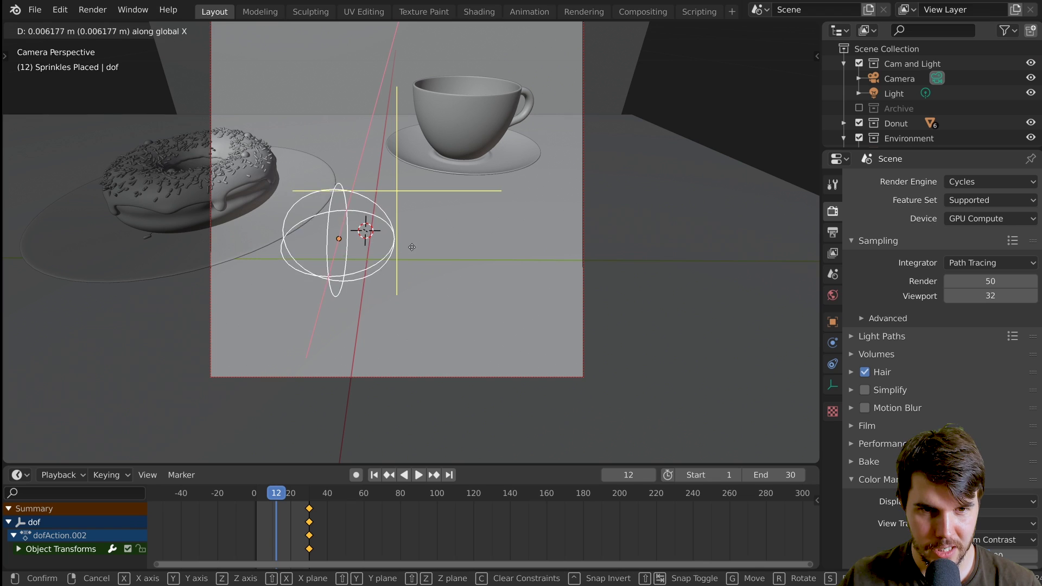
click(439, 91)
key(g)
key(x)
click(539, 83)
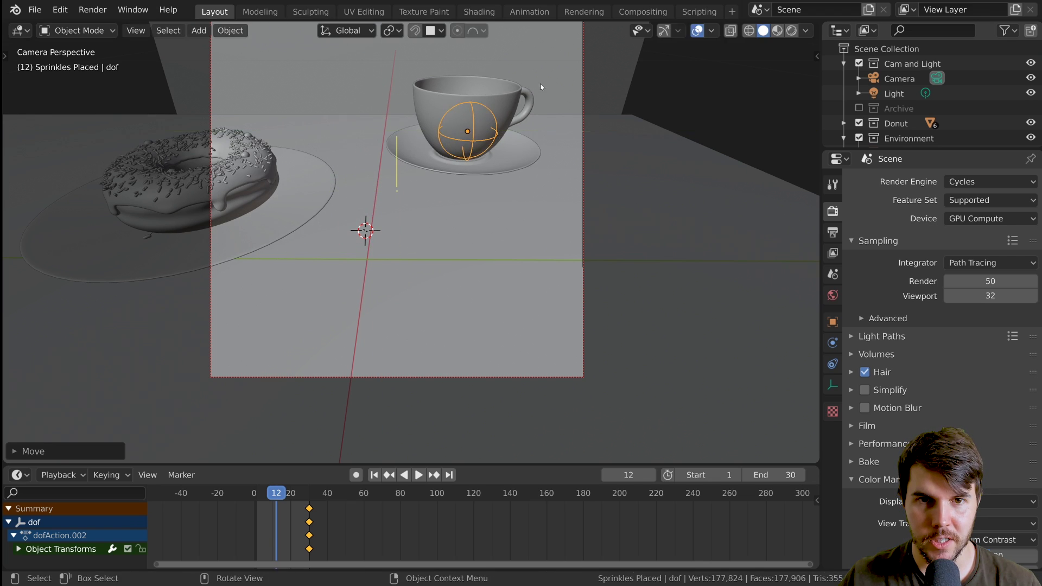
Raise the dof empty along the Z axis at the cup's front side and keyframe its location at frame 12.
middle_drag(540, 83, 245, 154)
key(g)
right_click(255, 177)
key(g)
key(z)
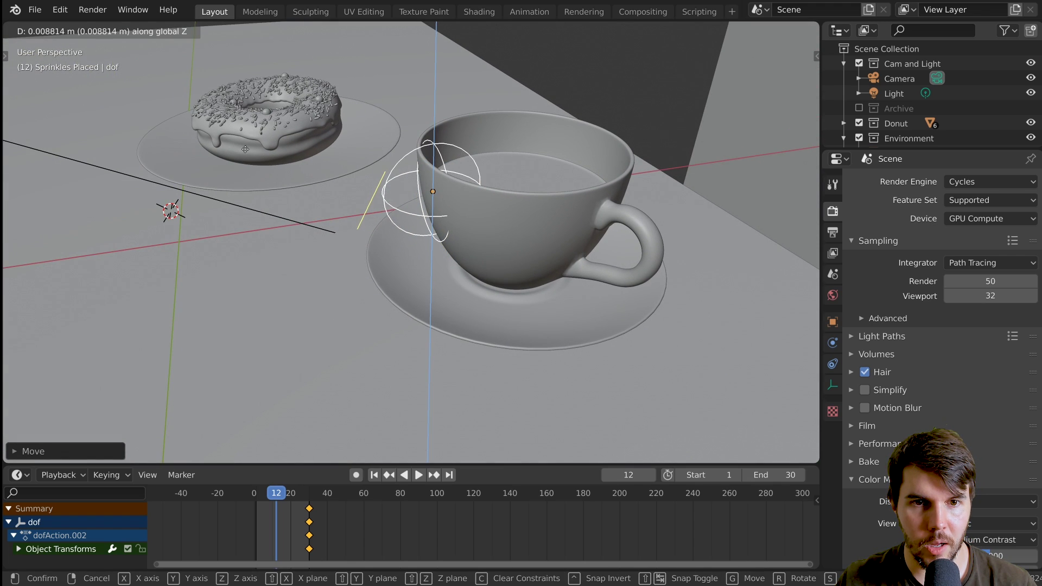
right_click(245, 150)
key(g)
key(z)
right_click(243, 148)
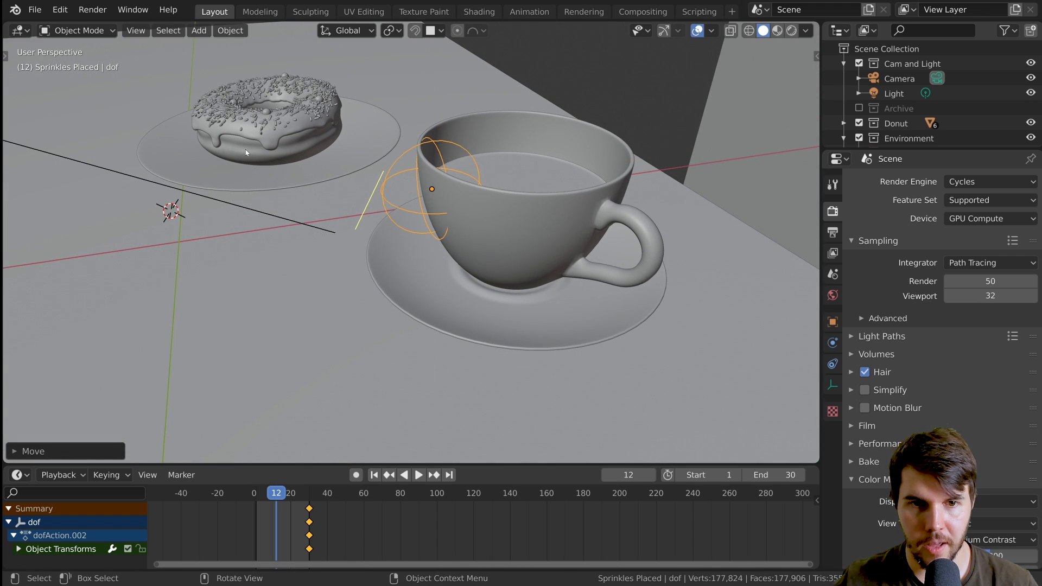
key(KP_0)
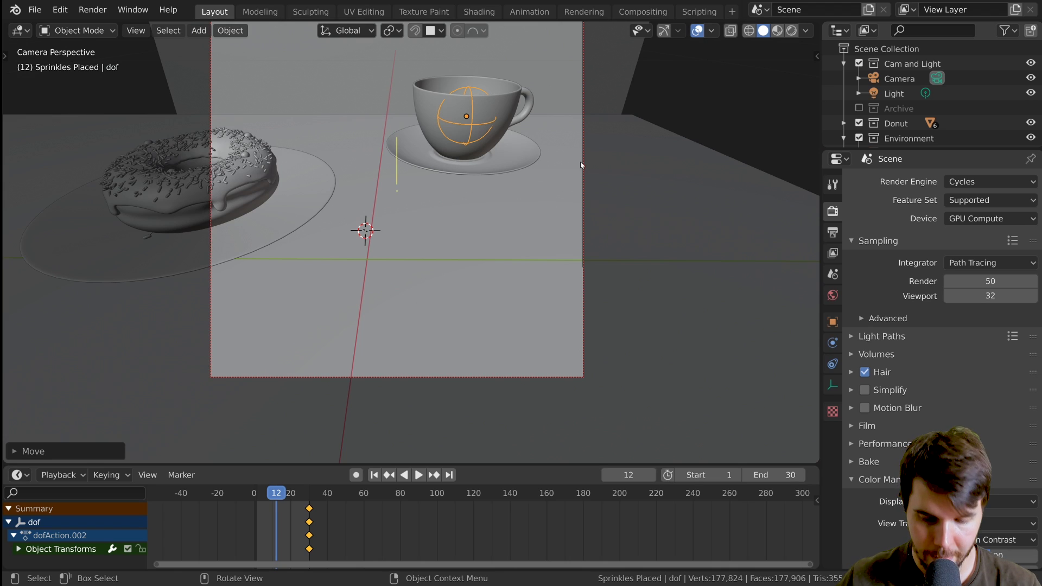
key(i)
click(581, 86)
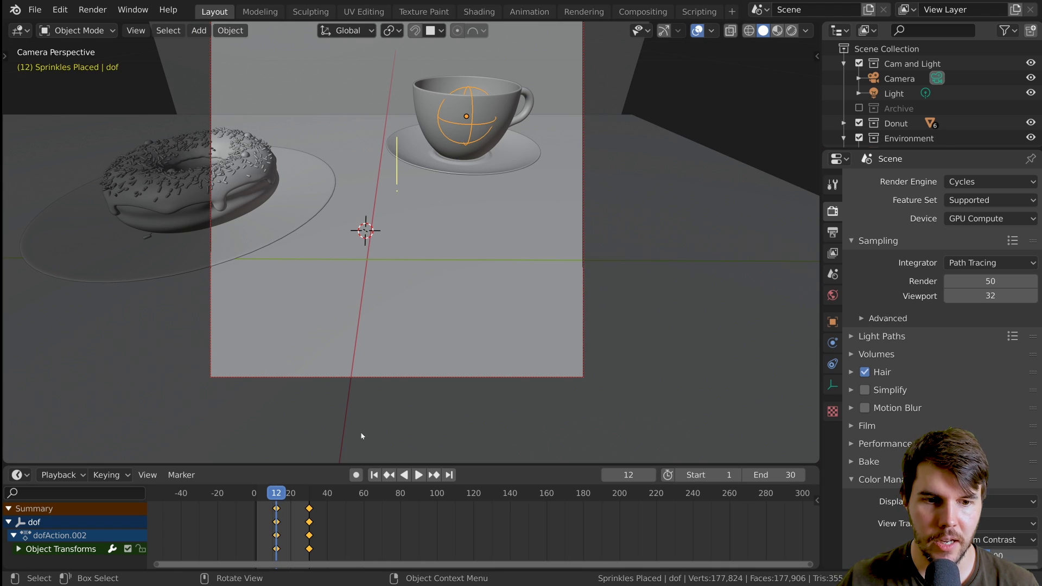
Switch the viewport to rendered shading and compare the focus on the cup at frame 11 with the donut at frame 30.
drag(276, 495, 318, 497)
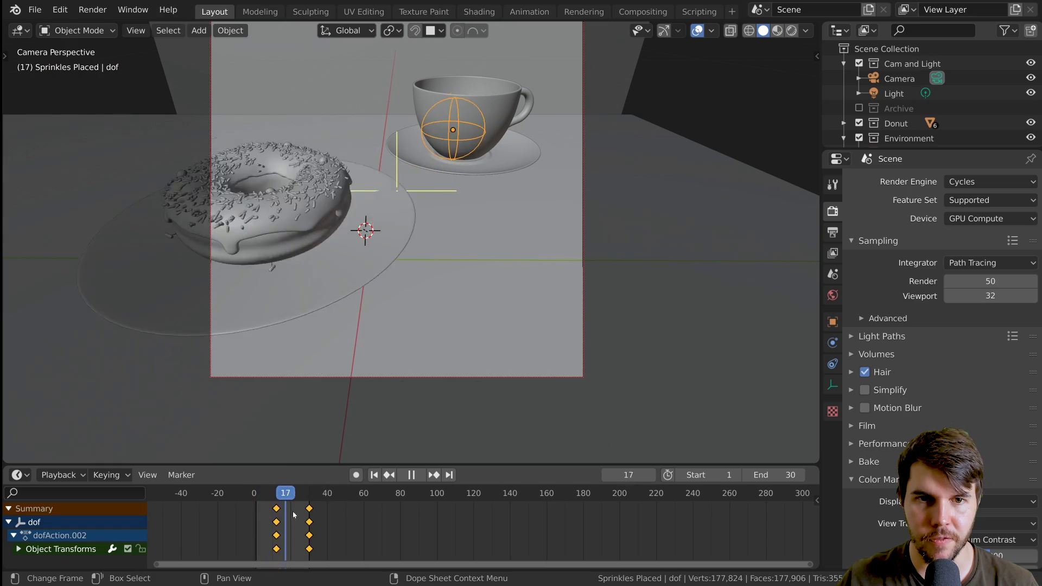
key(space)
key(z)
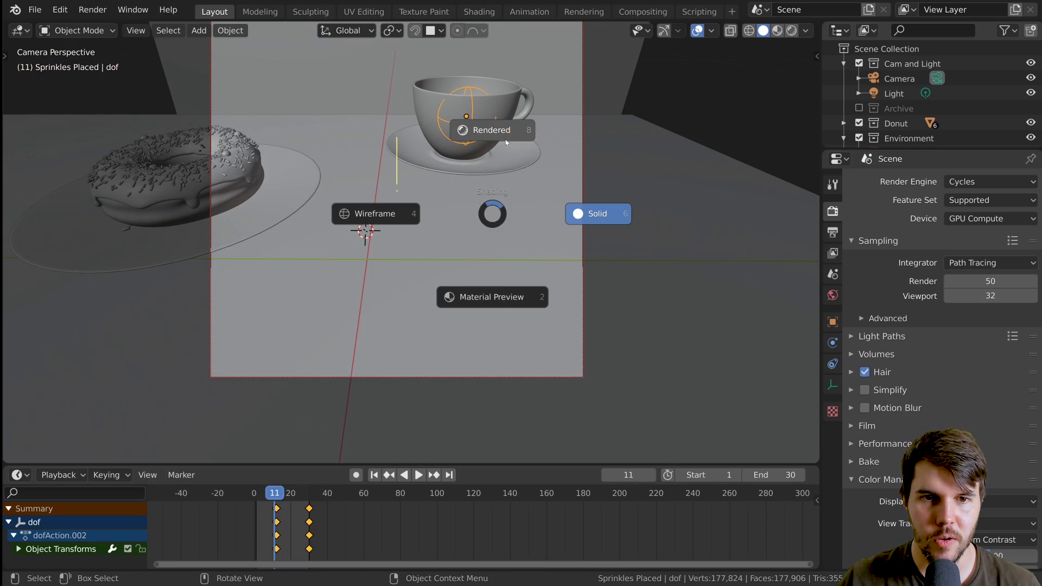
click(506, 143)
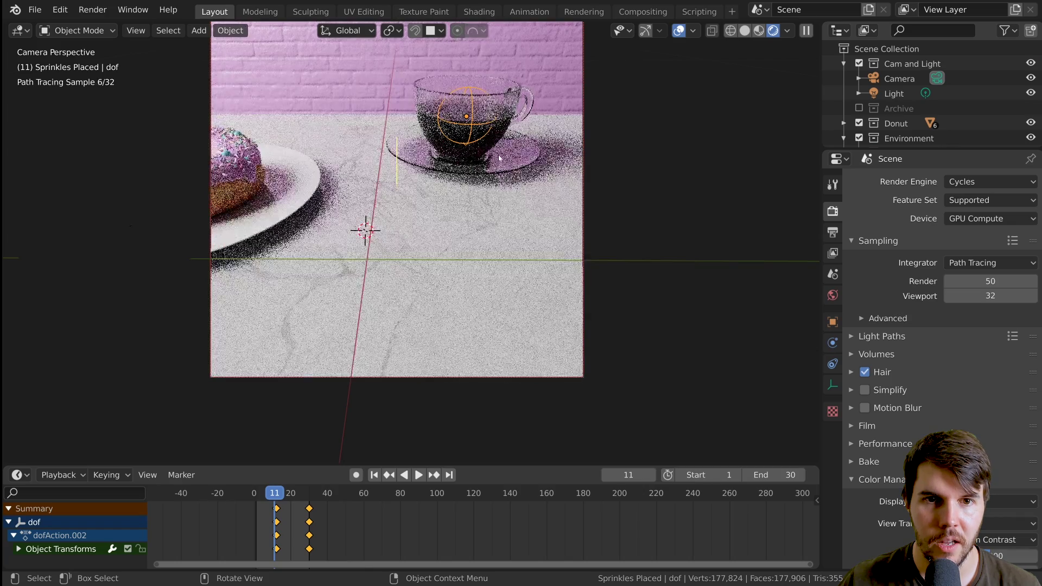
scroll(499, 158, up, 8)
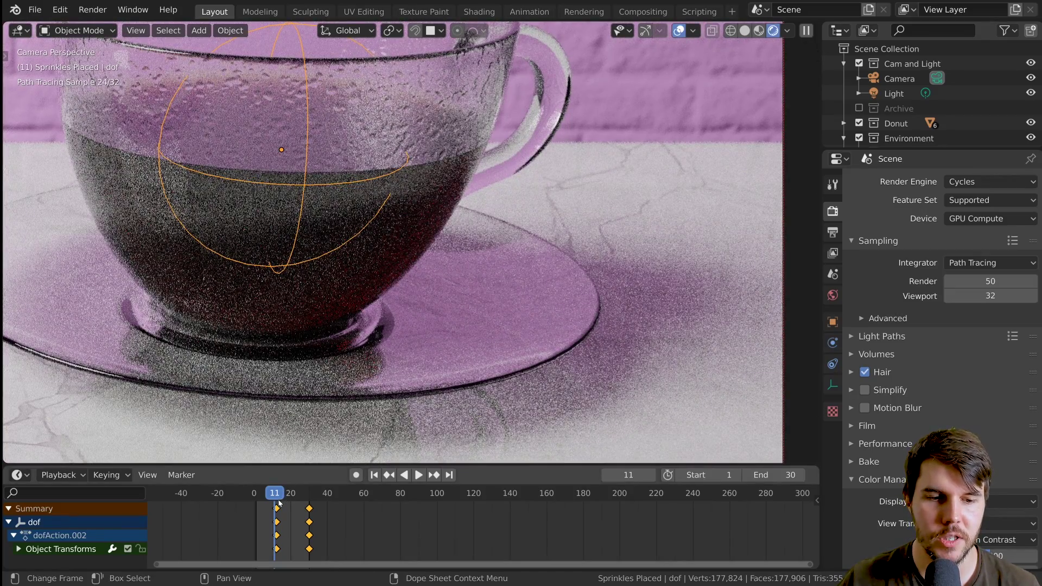
drag(275, 499, 313, 495)
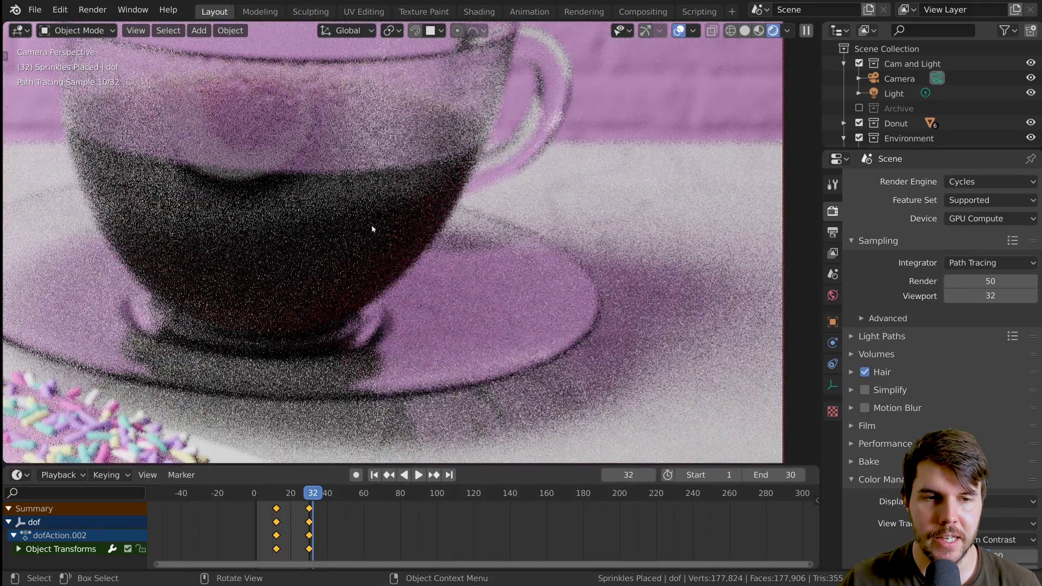
scroll(295, 326, down, 3)
scroll(337, 315, up, 4)
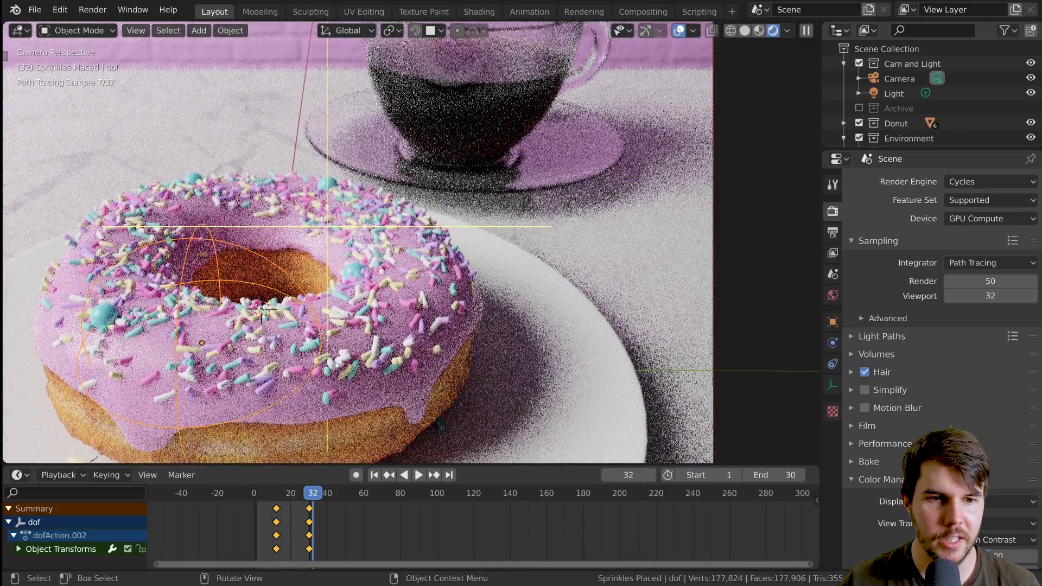
drag(312, 500, 309, 500)
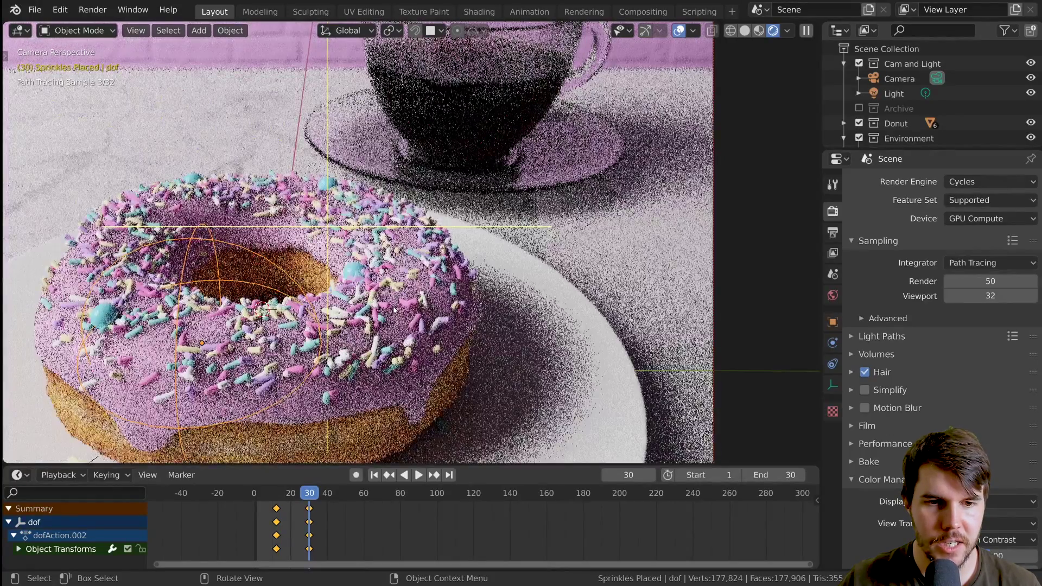
Return the viewport to solid shading, examine the donut's icing and sprinkles up close, and deselect everything.
click(395, 310)
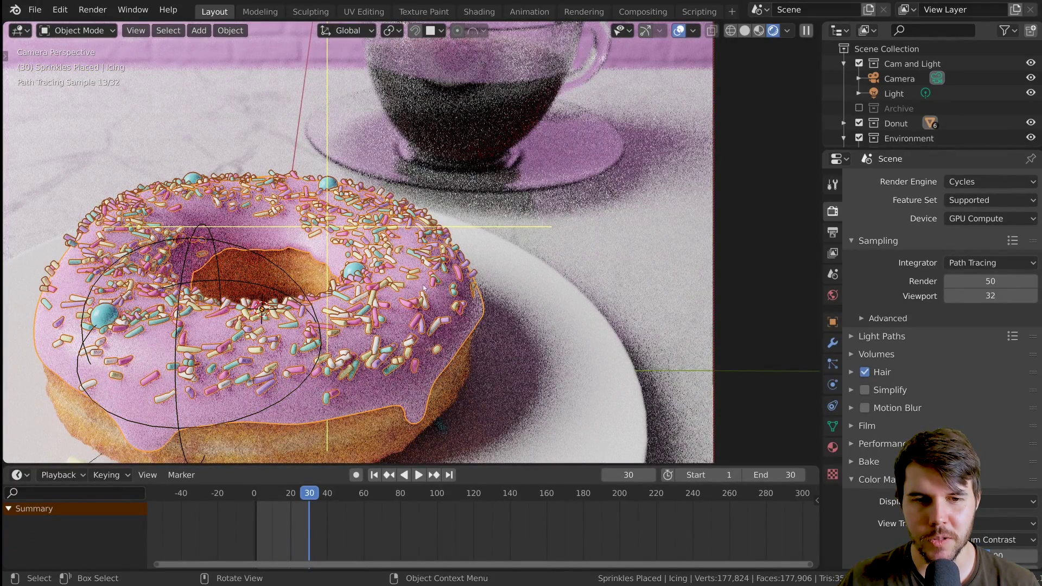
key(alt+a)
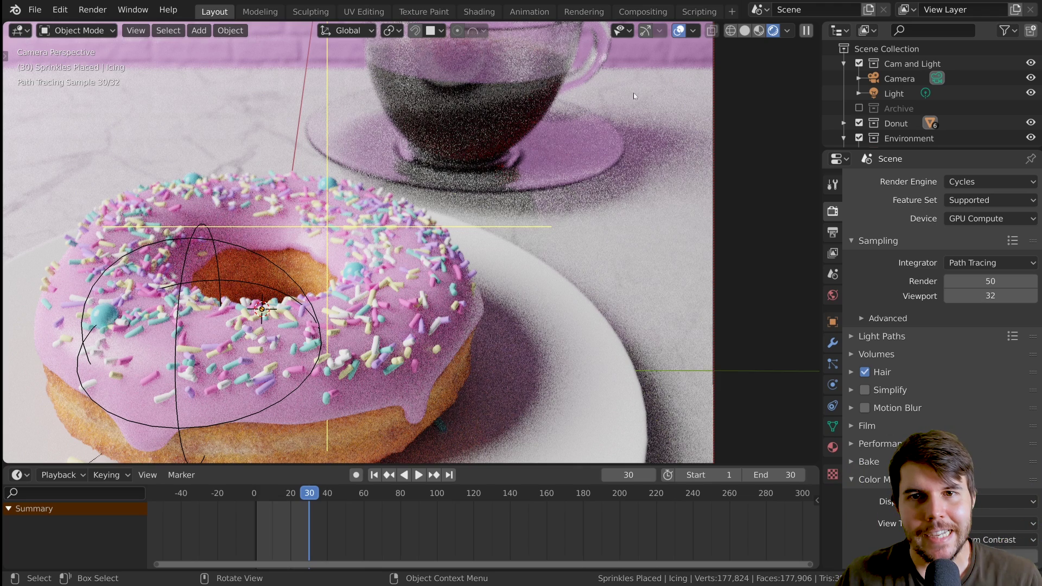
click(745, 30)
scroll(431, 269, down, 3)
click(387, 284)
shift+middle_drag(387, 285, 402, 274)
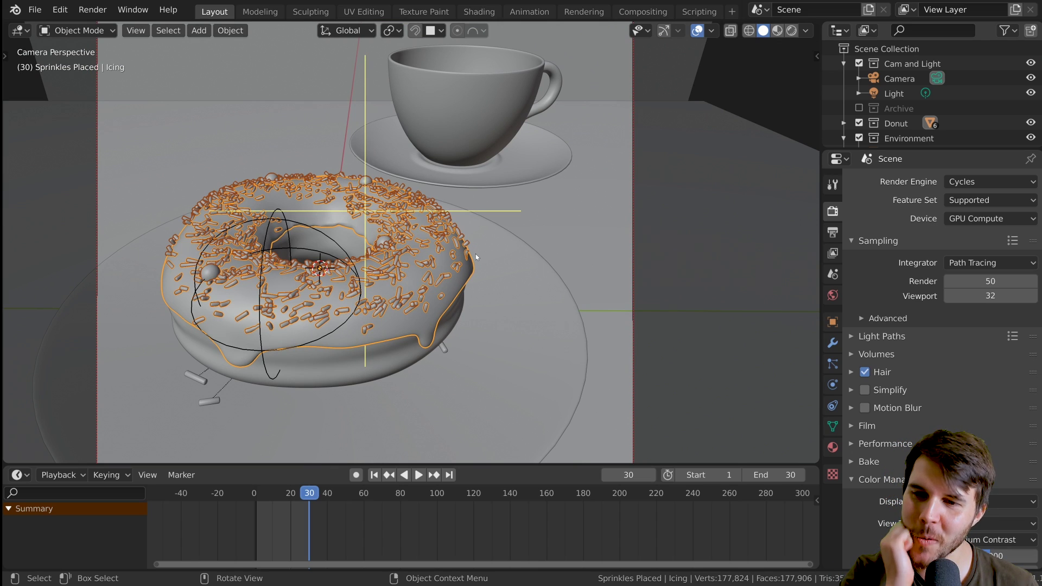
scroll(408, 315, up, 3)
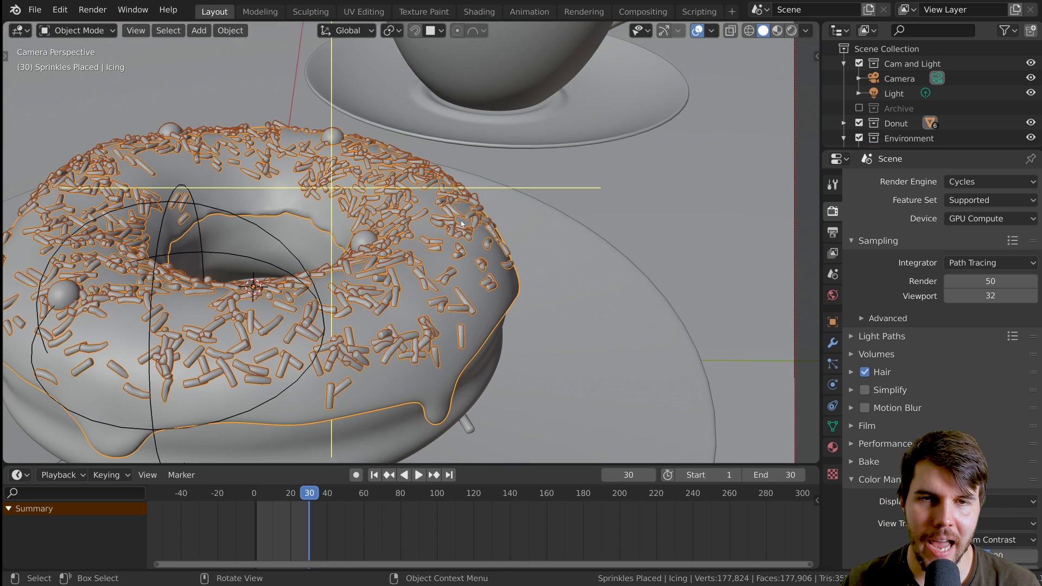
key(alt+a)
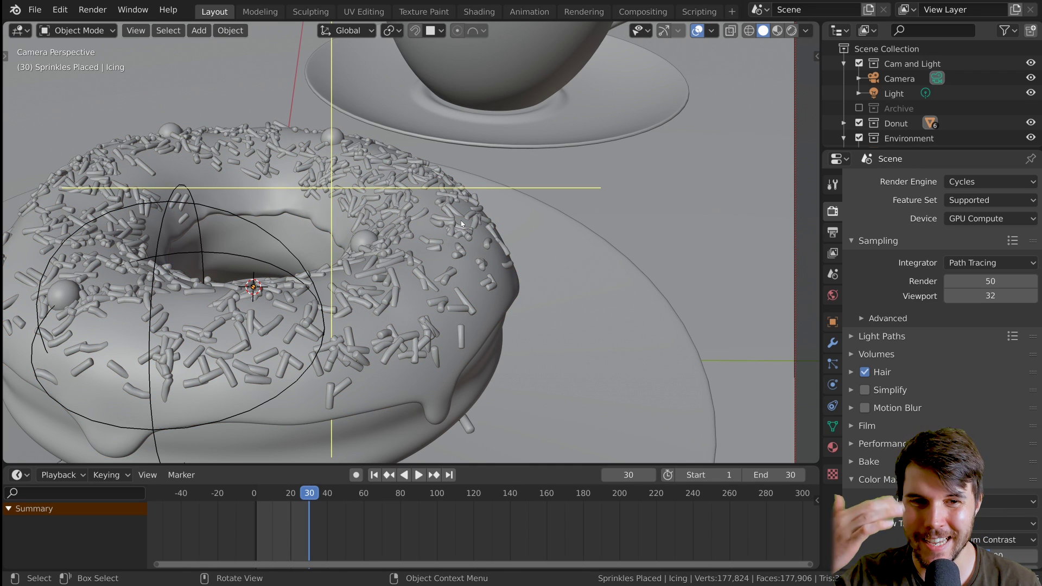
key(Home)
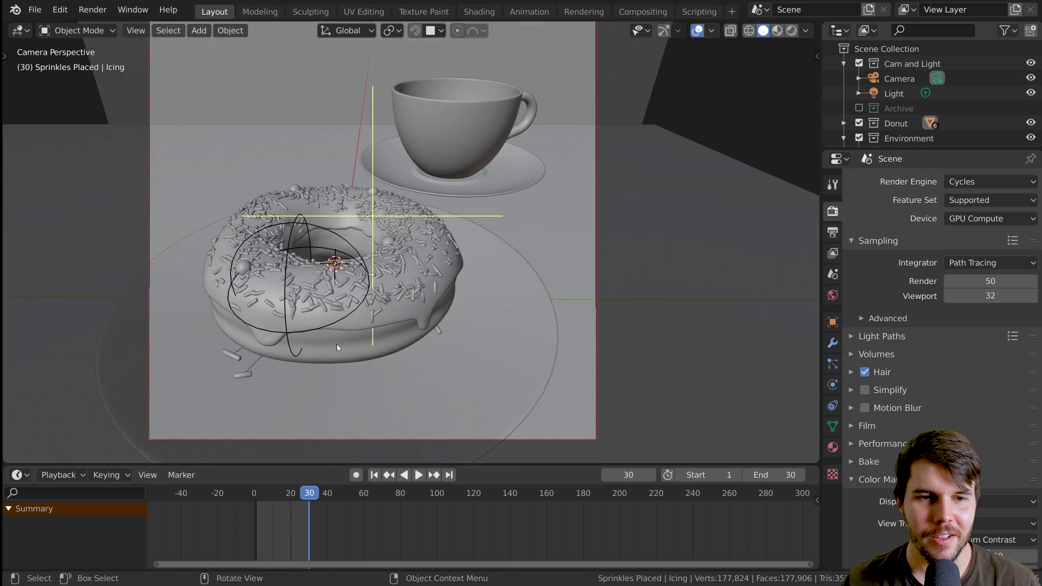
Scrub and play the animation between frames 10 and 30 to examine the donut and dof empty motion, ending deselected at frame 30.
drag(311, 498, 274, 497)
key(space)
key(space)
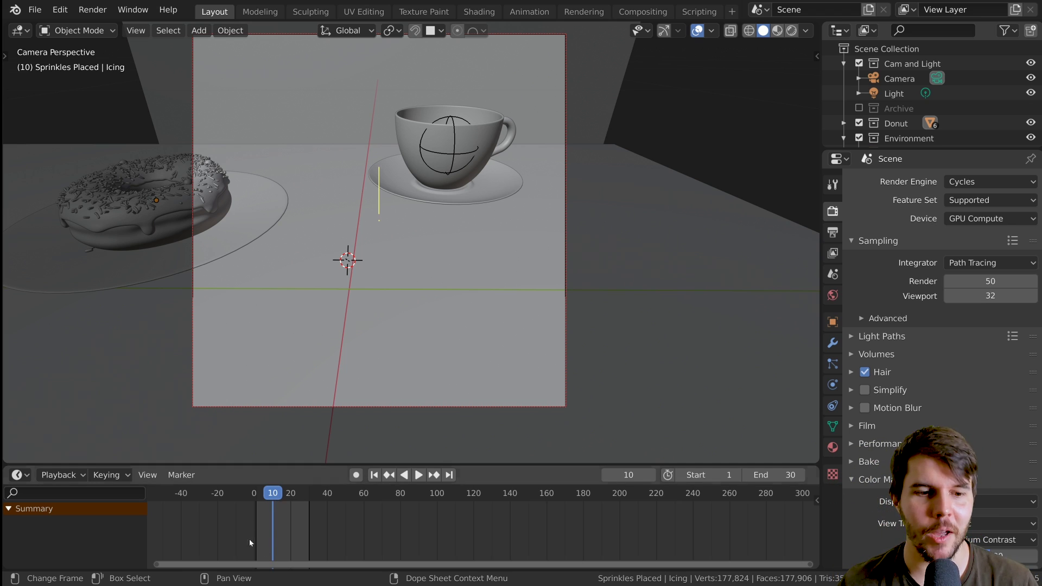
click(287, 521)
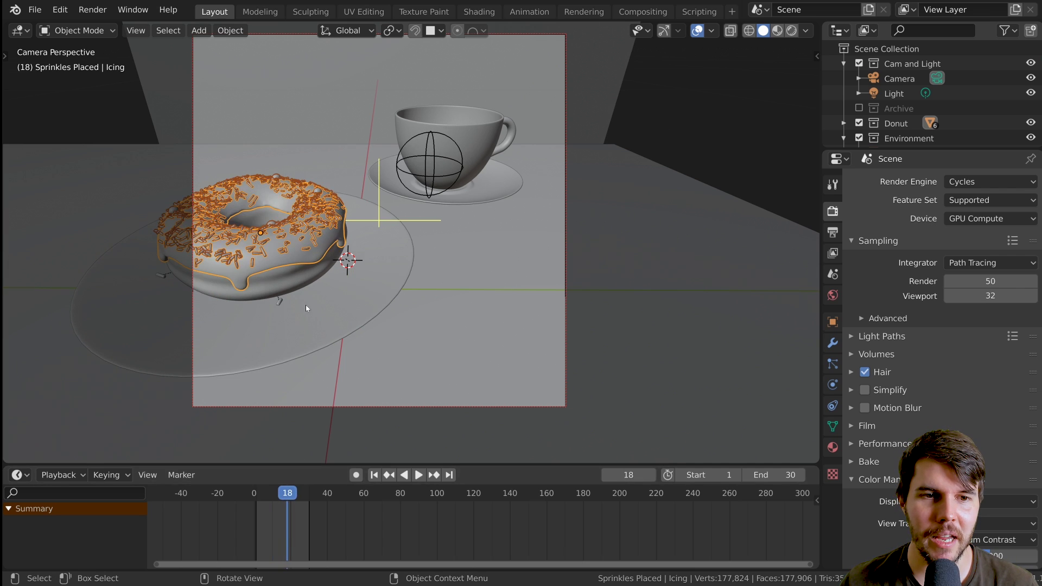
scroll(305, 304, up, 3)
key(space)
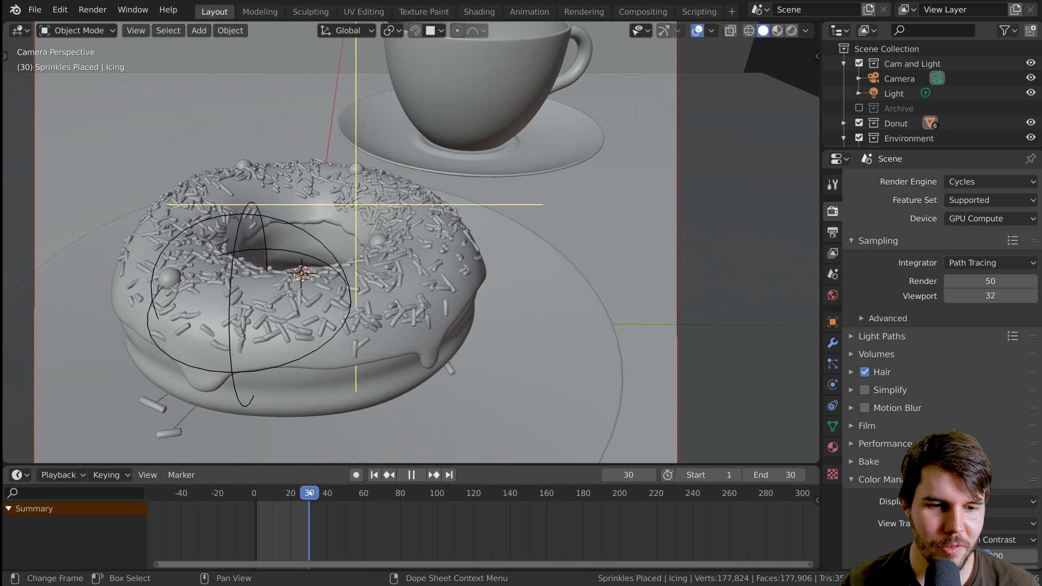
key(space)
click(448, 286)
key(alt+a)
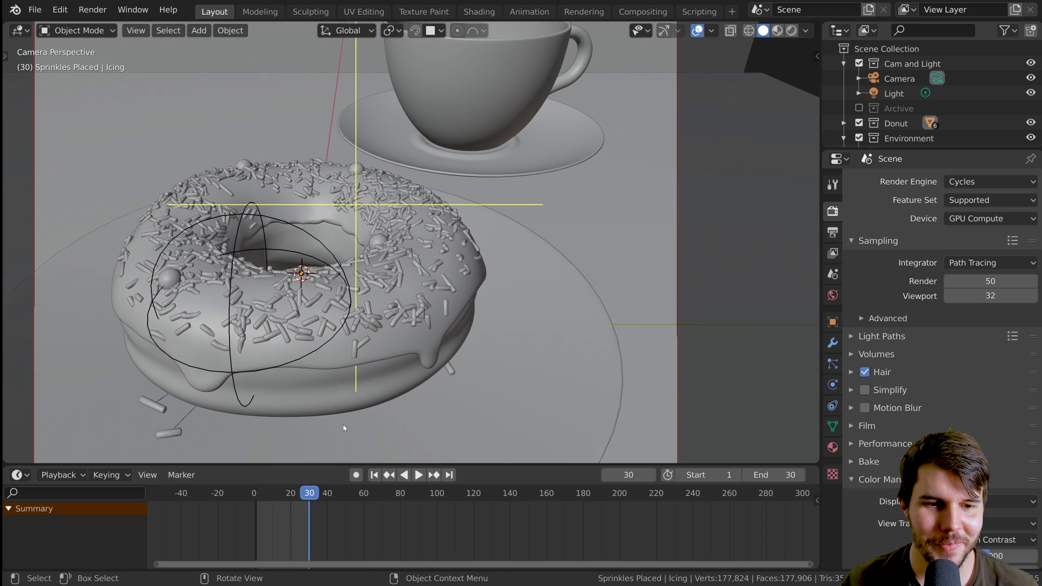
Examine the donut and plate from outside the camera at frame 8 and during playback, ending in camera view at frame 29.
scroll(344, 387, down, 2)
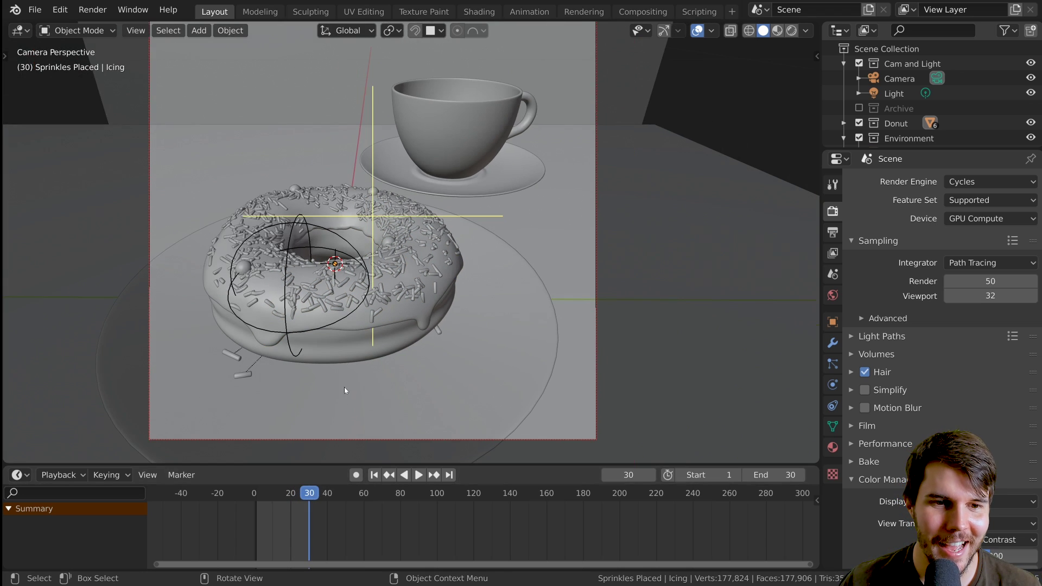
drag(313, 501, 269, 500)
middle_drag(178, 263, 399, 279)
scroll(399, 279, up, 5)
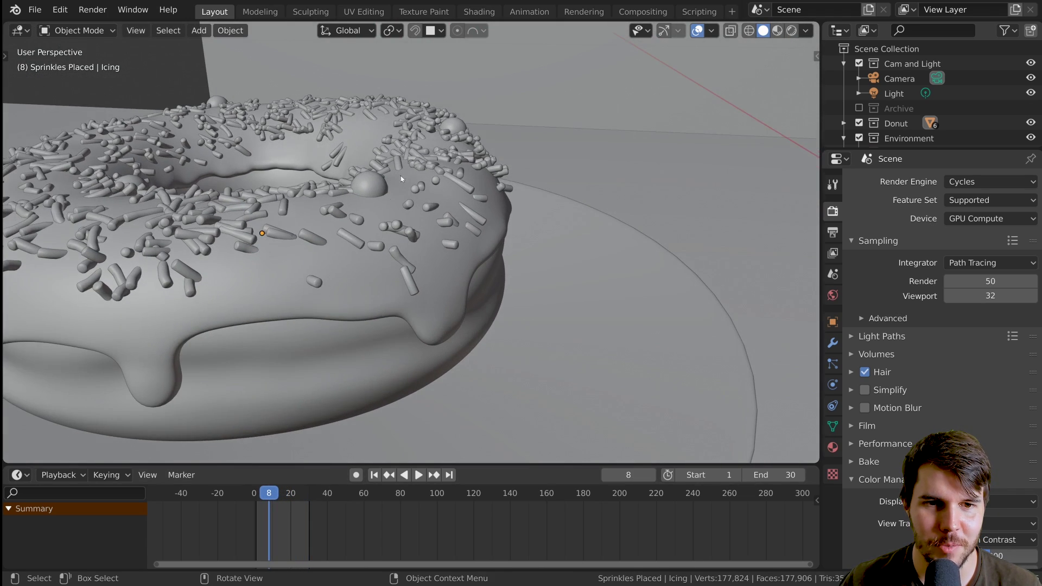
scroll(363, 262, down, 3)
scroll(363, 261, down, 2)
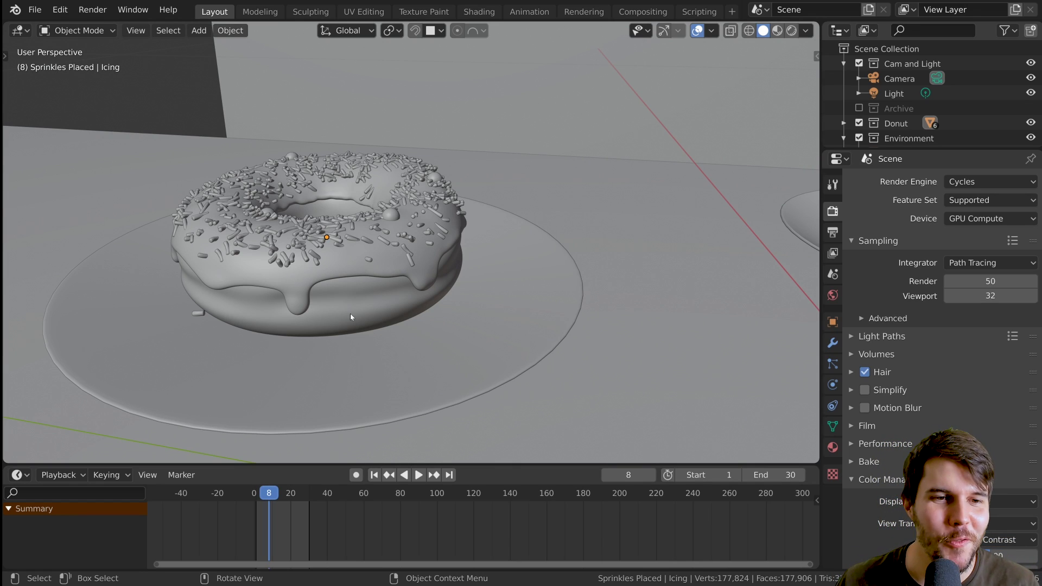
scroll(350, 314, down, 4)
middle_drag(350, 314, 275, 455)
key(space)
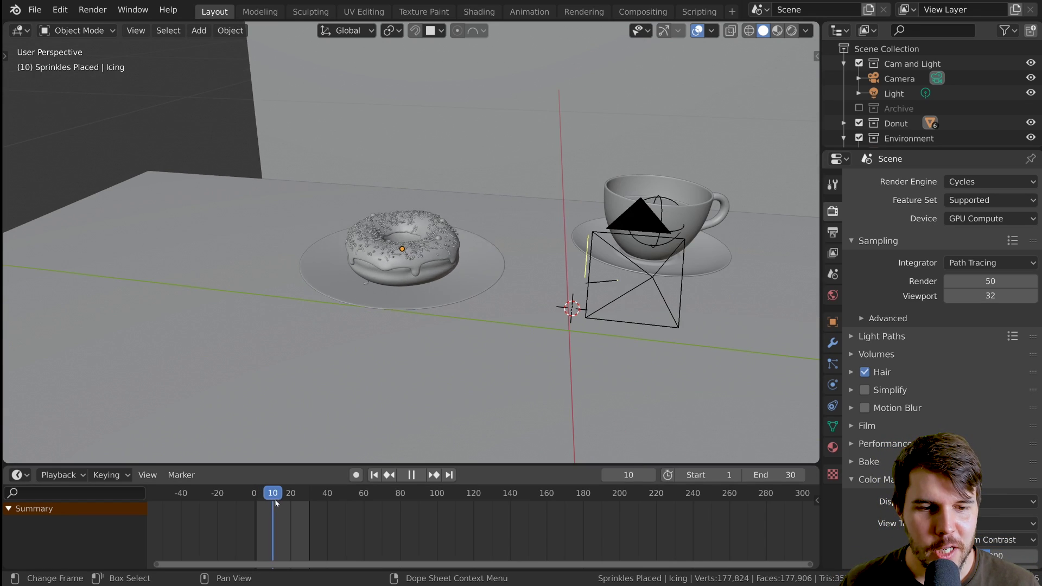
middle_drag(340, 445, 468, 246)
key(KP_0)
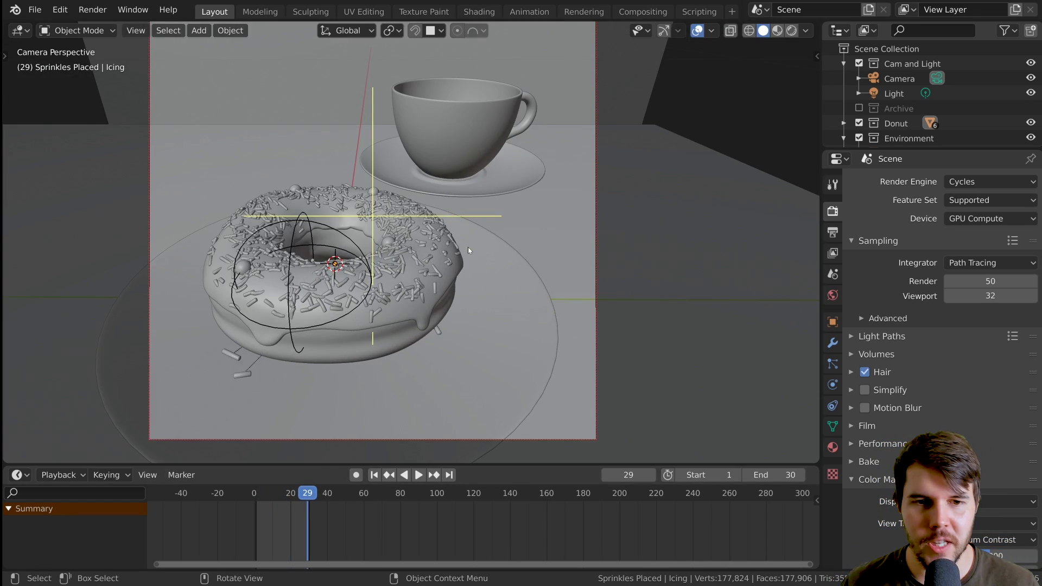
Open the icing's hair particle settings at frame 30 and set the sprinkle emission seed to 33.
scroll(468, 246, up, 5)
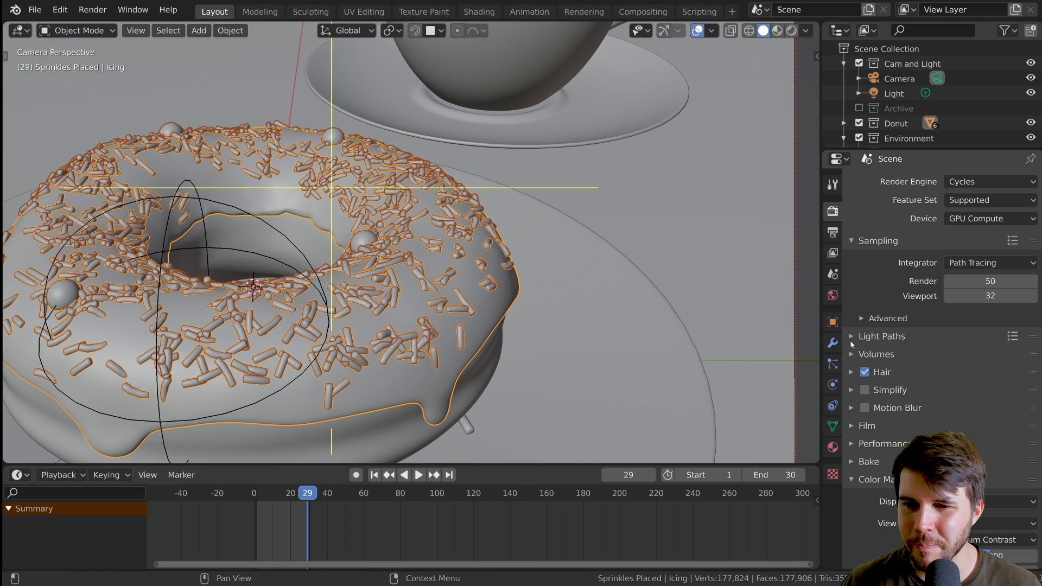
click(833, 364)
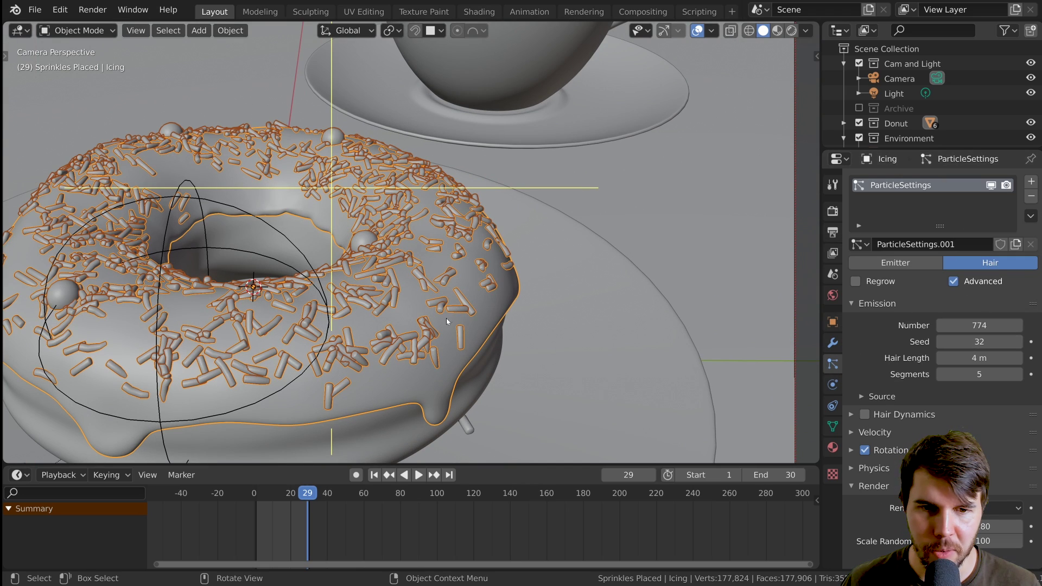
drag(309, 495, 309, 495)
key(space)
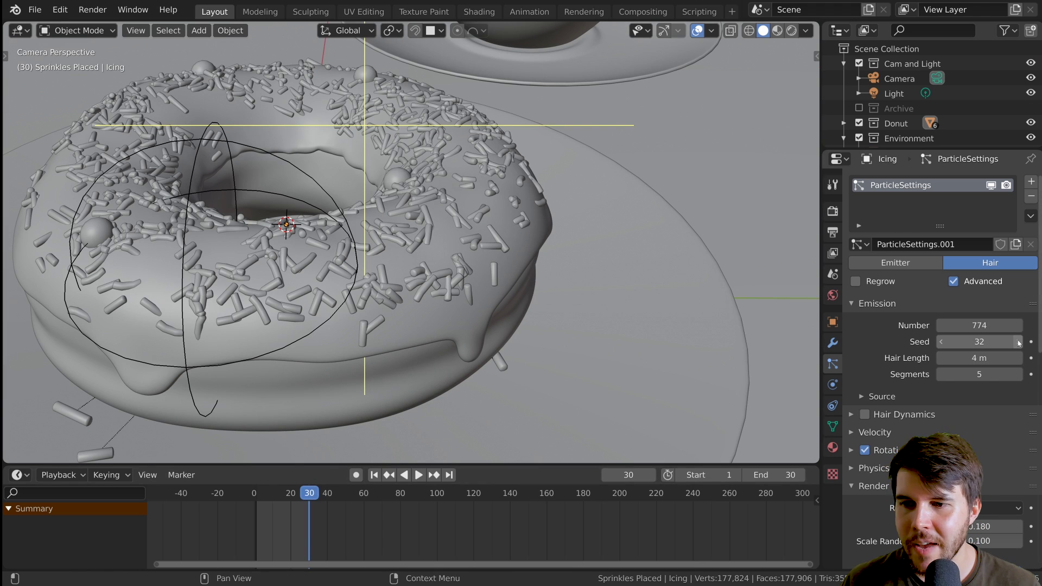
click(376, 292)
scroll(376, 291, up, 3)
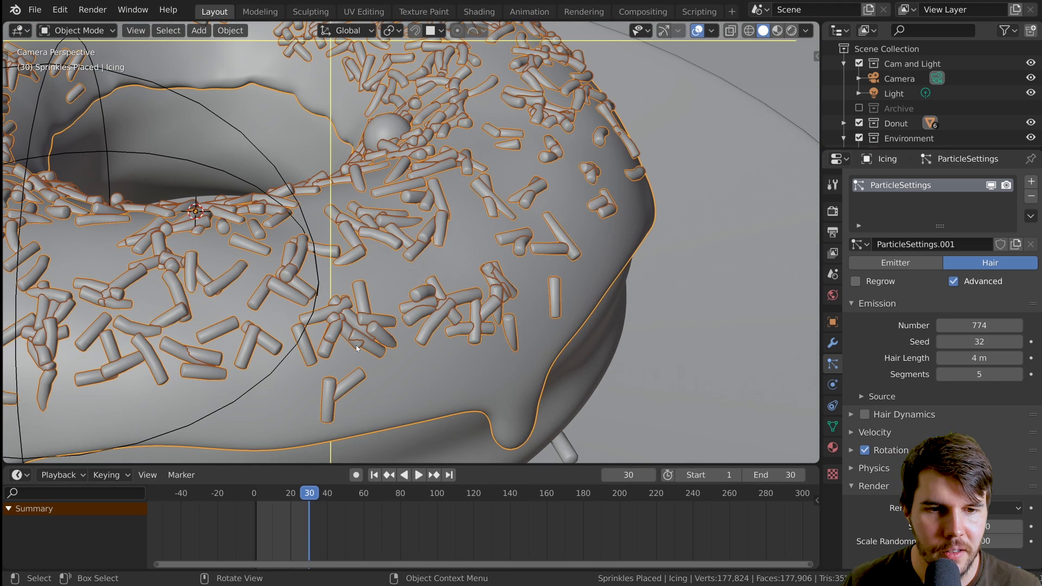
key(alt+a)
click(1018, 342)
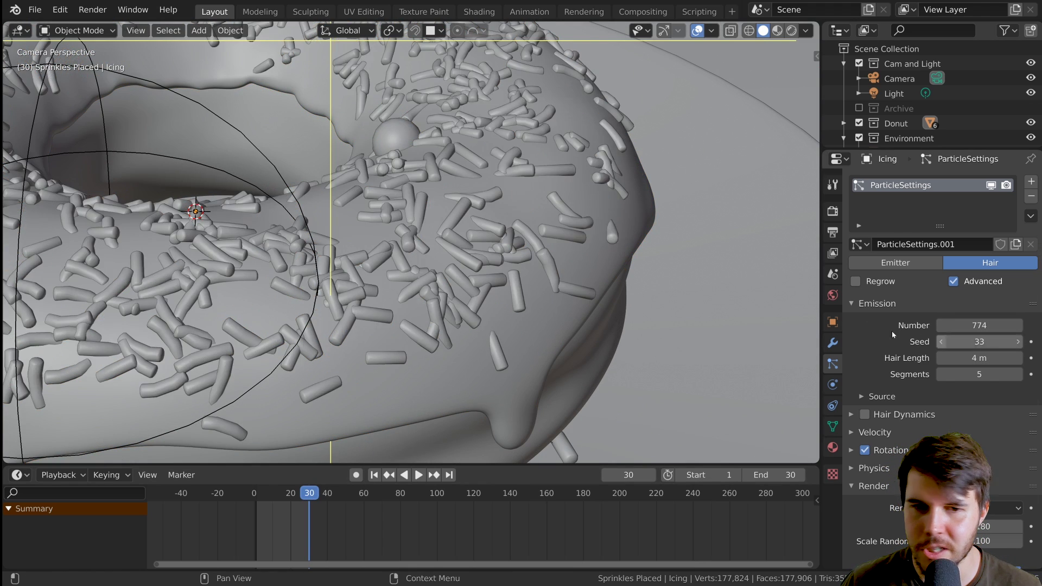
scroll(463, 283, down, 6)
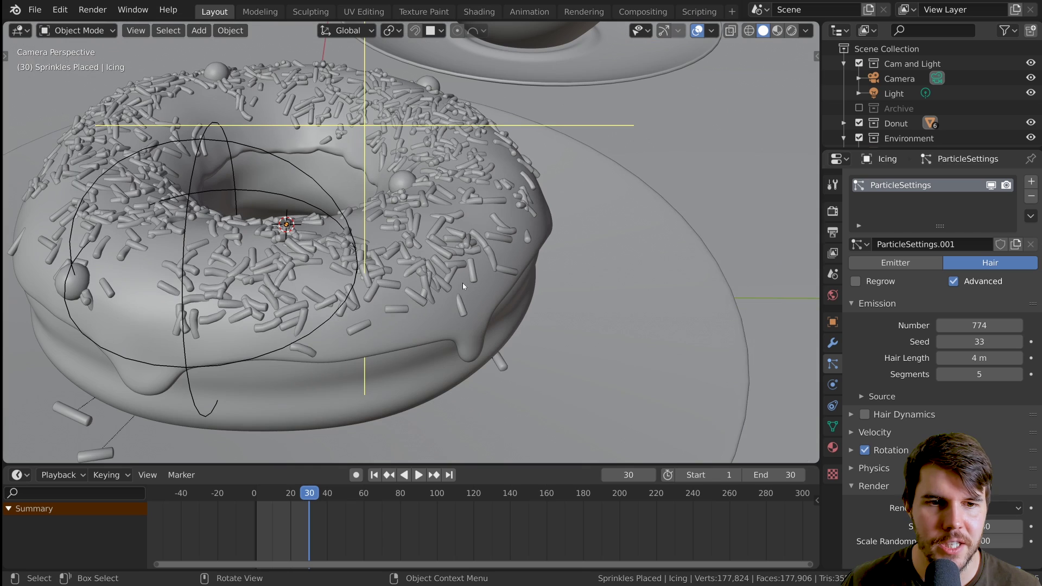
Try successive emission seeds from 34 up to 65 for the icing's sprinkles, comparing how they are distributed on the donut.
click(1018, 342)
click(1018, 342)
click(1018, 342)
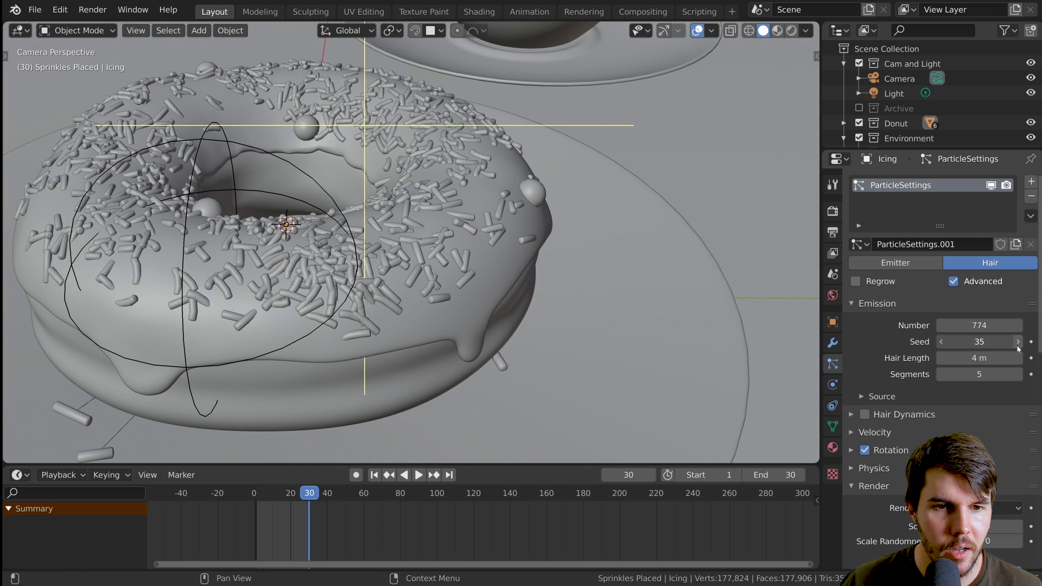
click(1018, 342)
click(1018, 342)
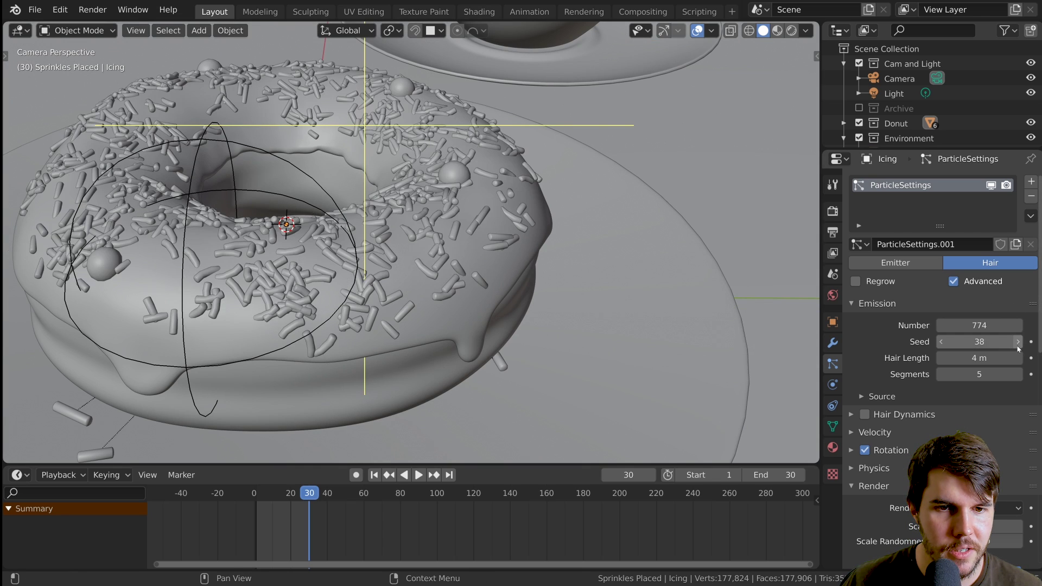
click(1018, 346)
click(1018, 345)
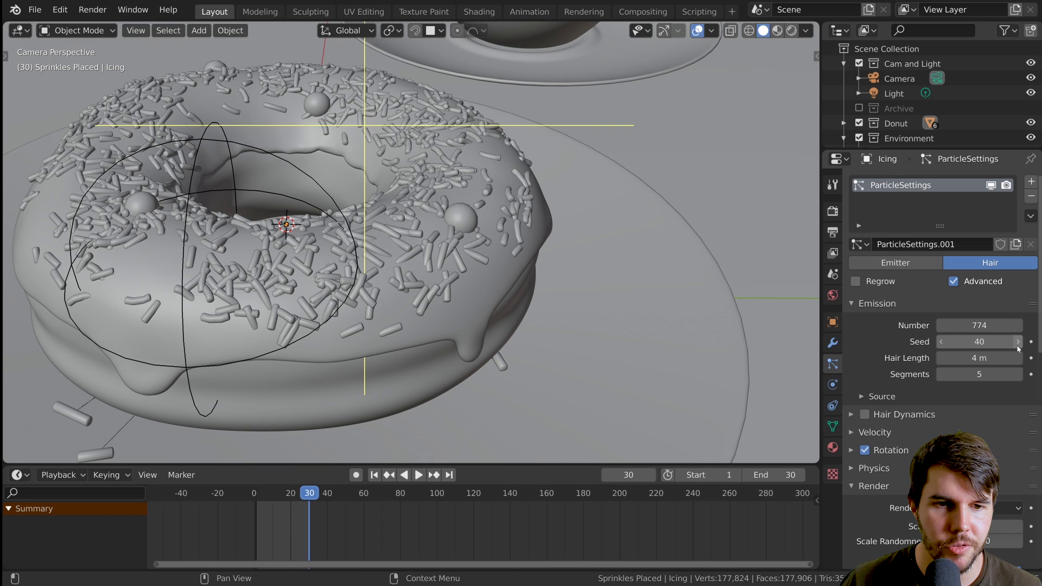
click(1019, 342)
click(1018, 342)
click(1018, 342)
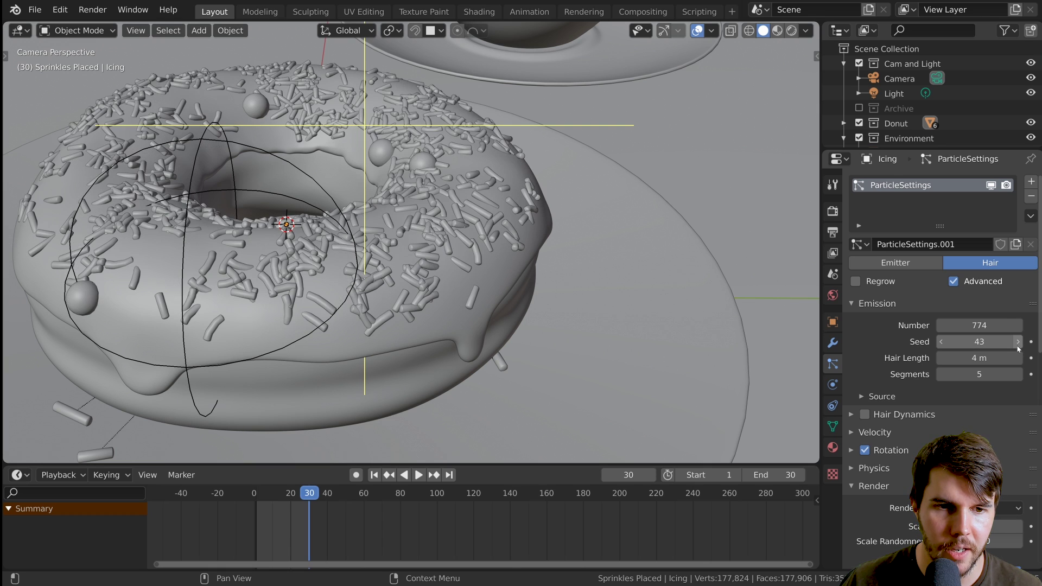
click(1019, 346)
click(1018, 346)
click(1018, 345)
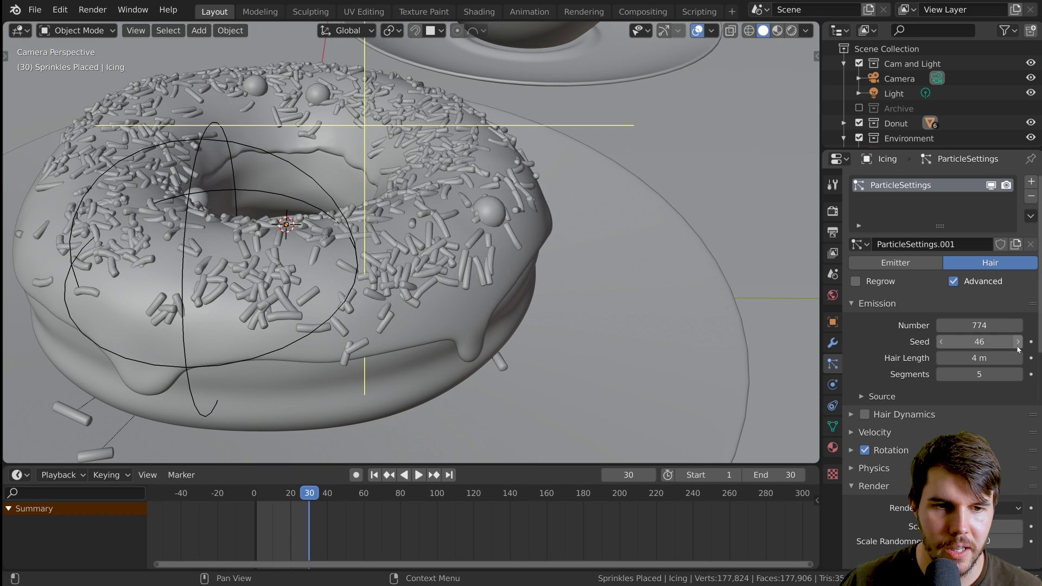
click(1018, 346)
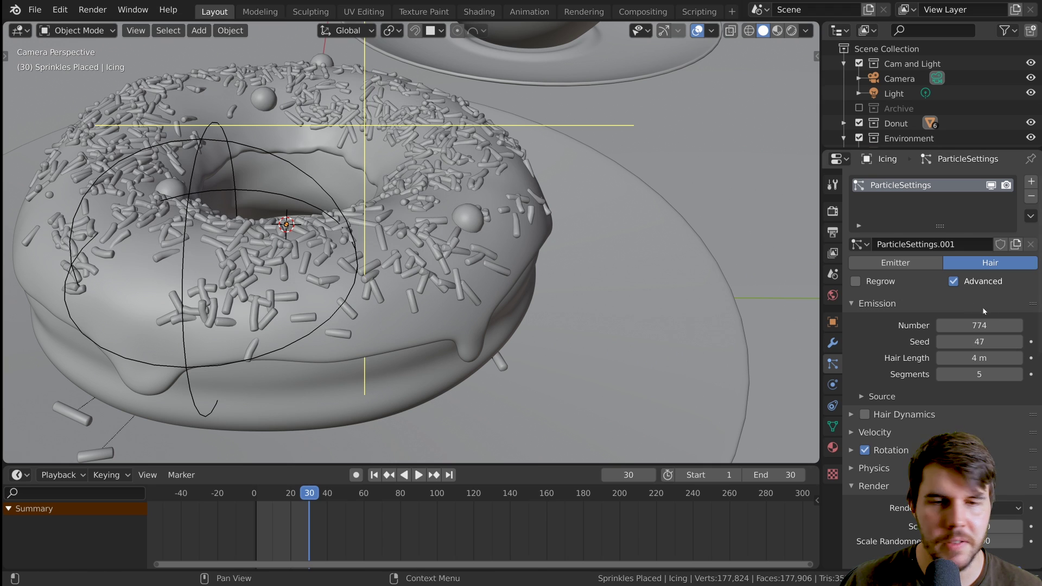
click(1019, 346)
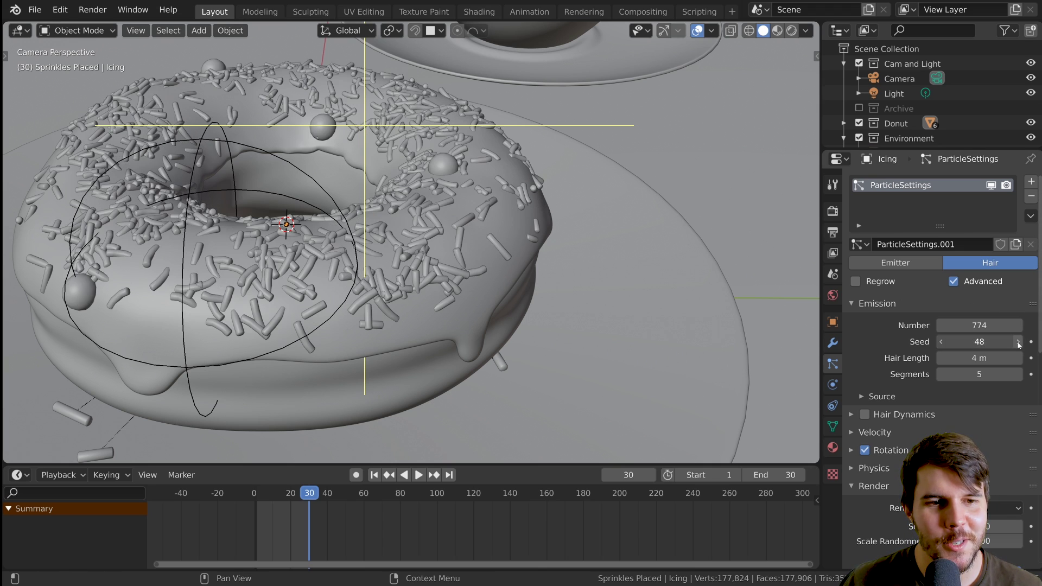
click(1018, 345)
click(1019, 343)
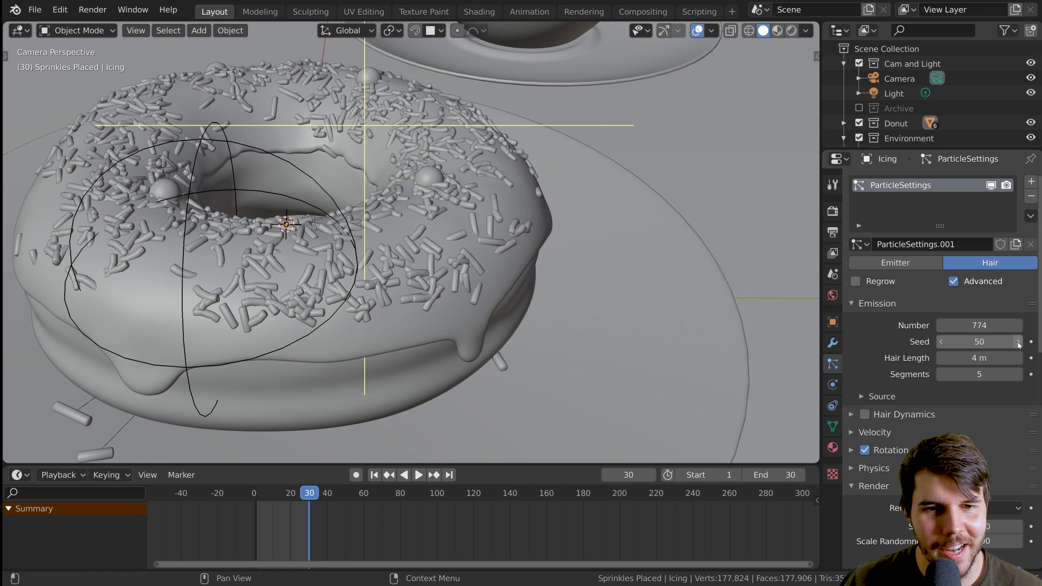
click(1019, 344)
click(1019, 344)
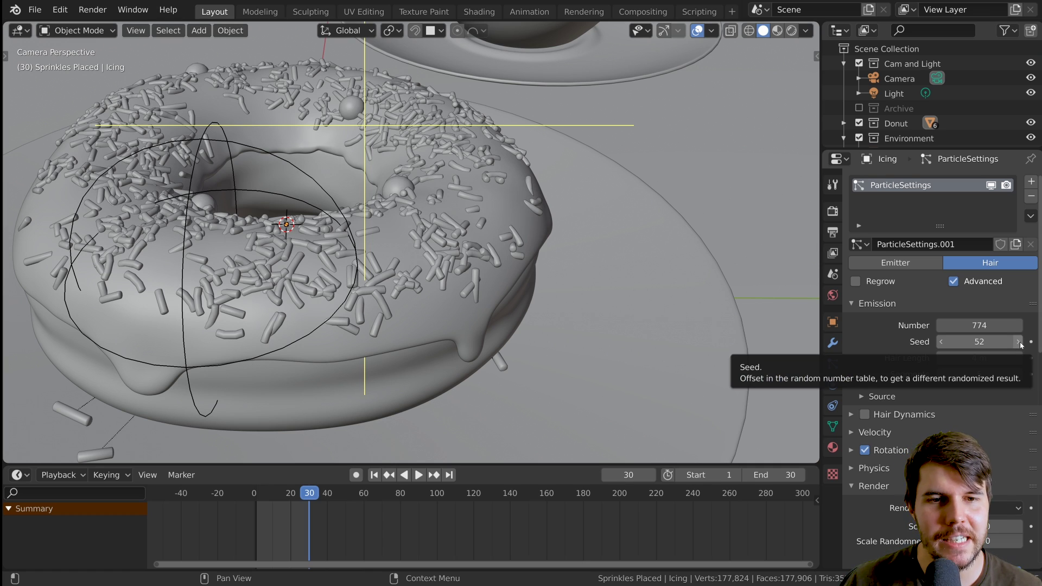
click(1019, 344)
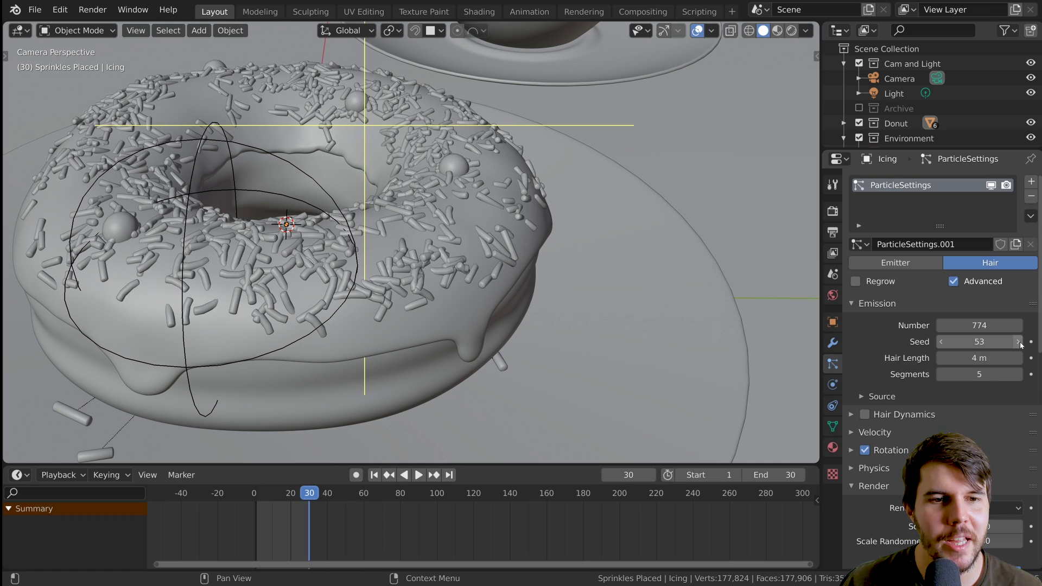
click(1019, 344)
click(1019, 343)
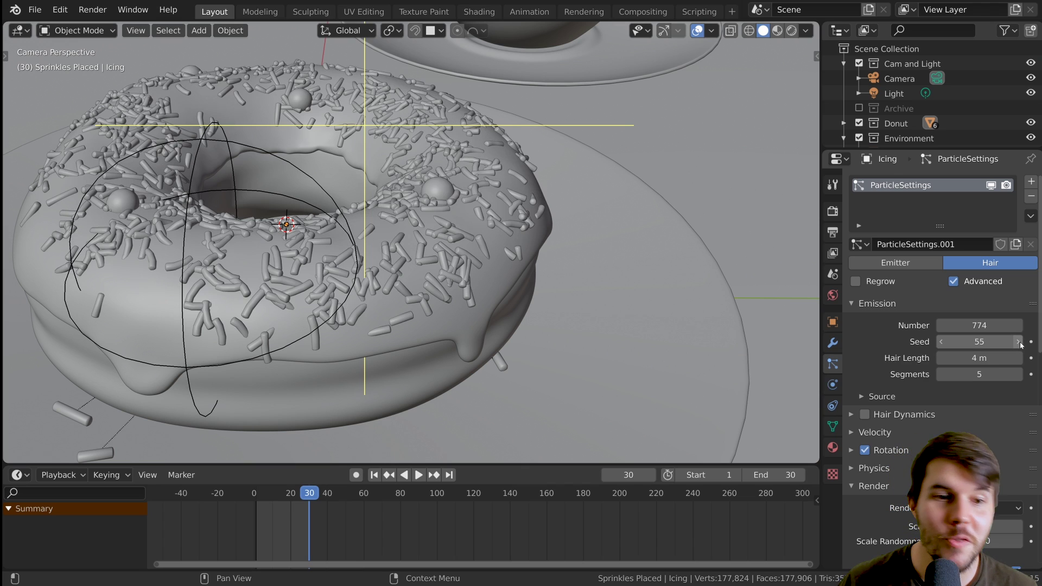
click(1019, 343)
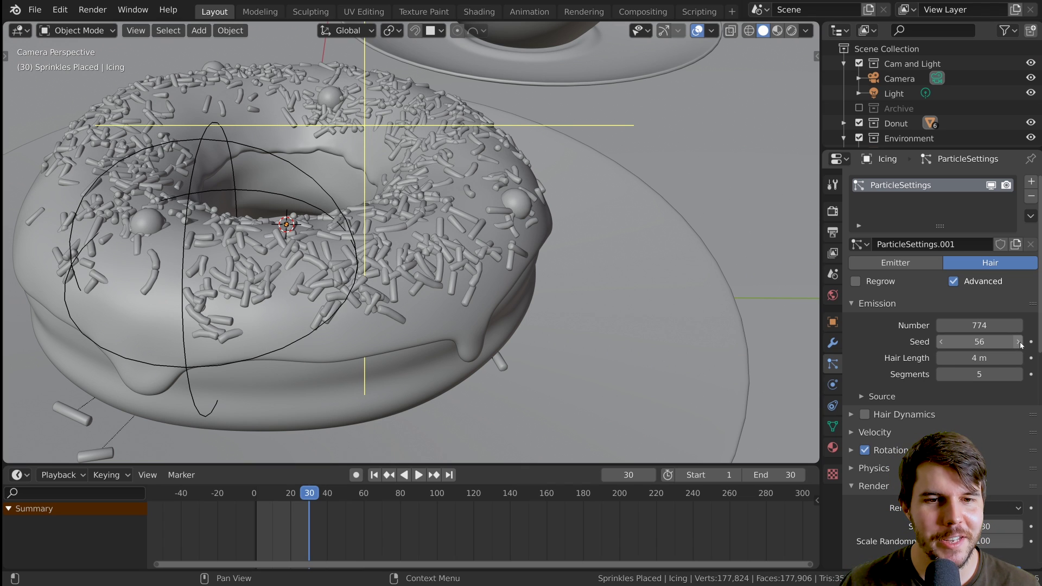
click(1019, 344)
click(1018, 343)
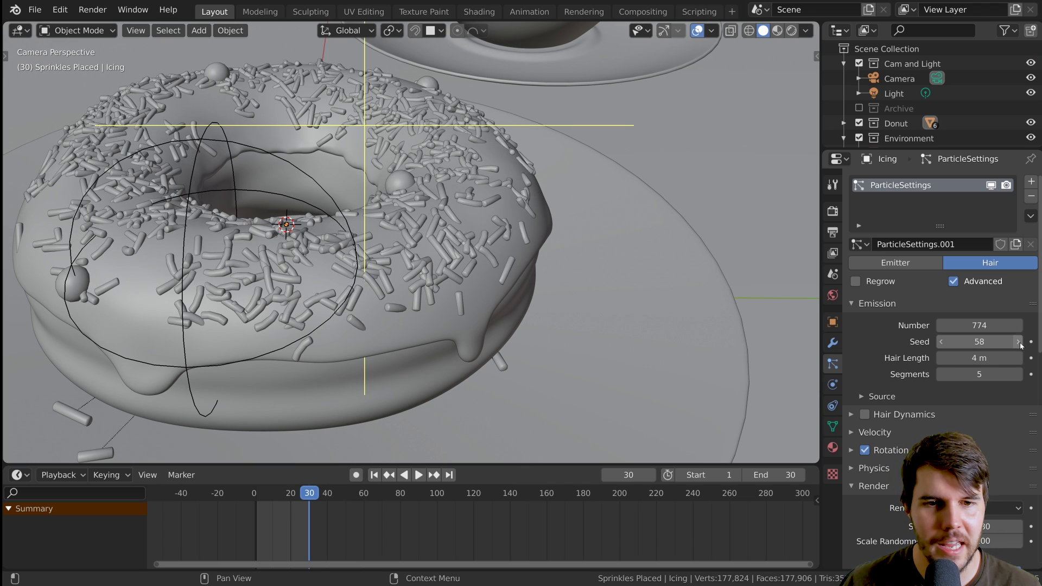
click(1018, 344)
click(1019, 344)
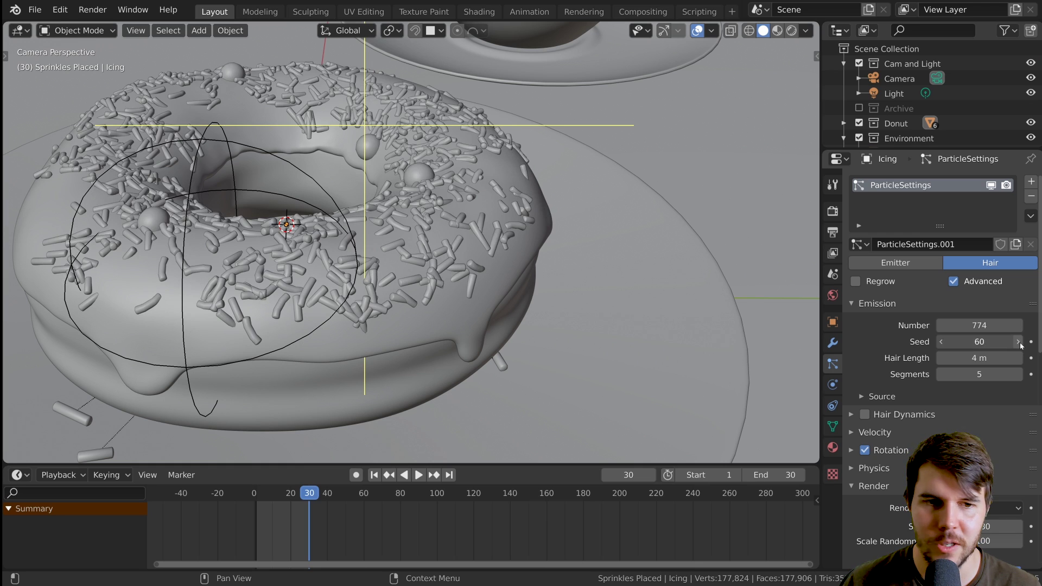
click(1019, 343)
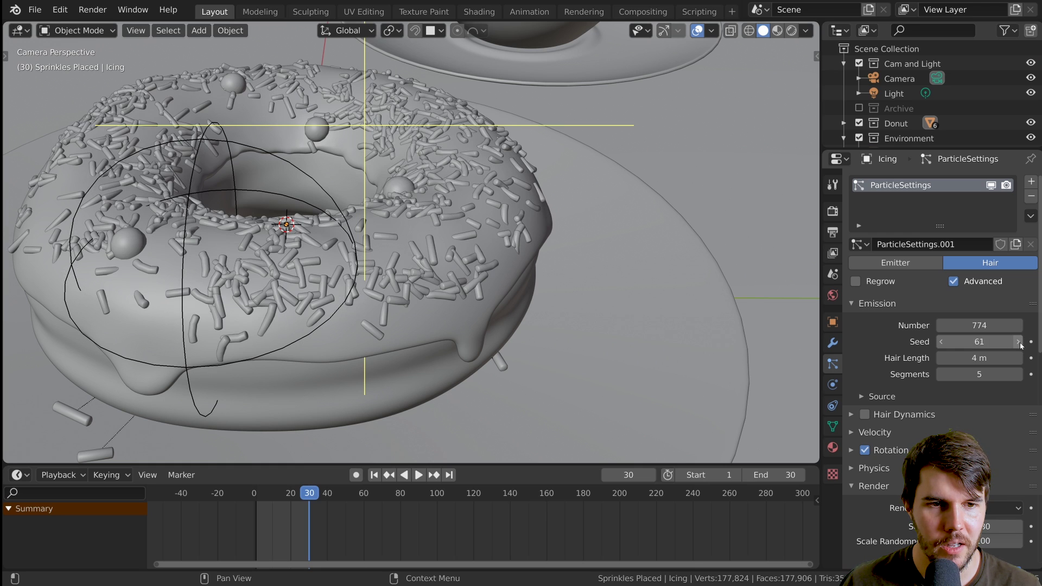
click(1019, 344)
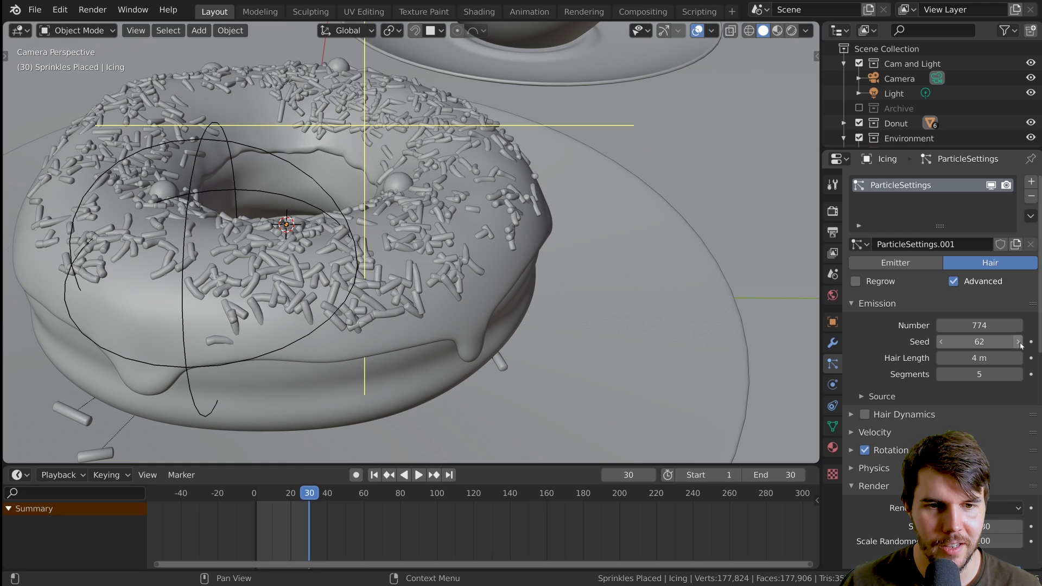
click(1019, 344)
click(1018, 344)
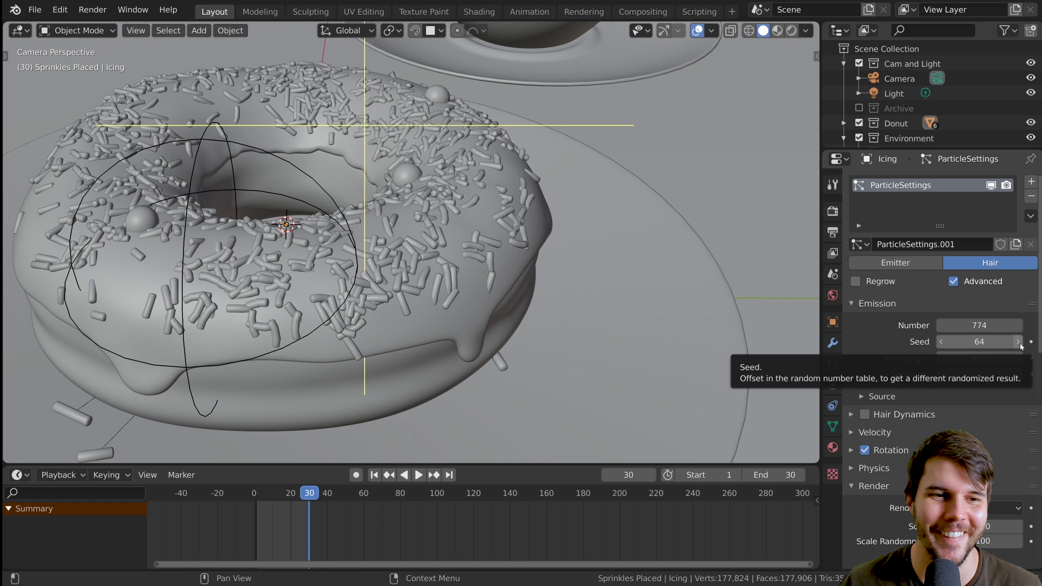
click(1018, 344)
Set the emission seed of the icing's sprinkle particles back to 33.
double_click(1020, 344)
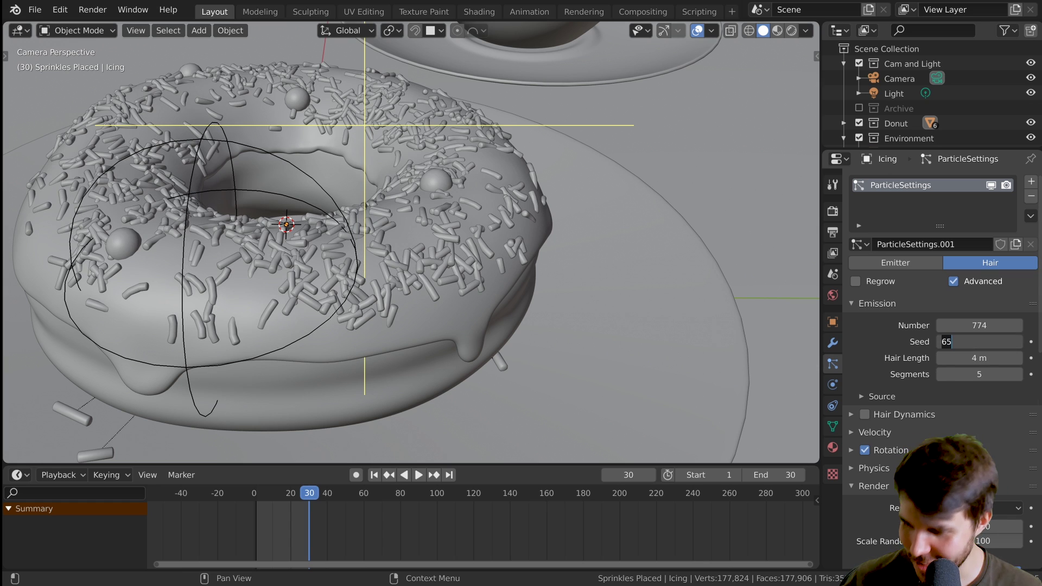
text(33)
key(Return)
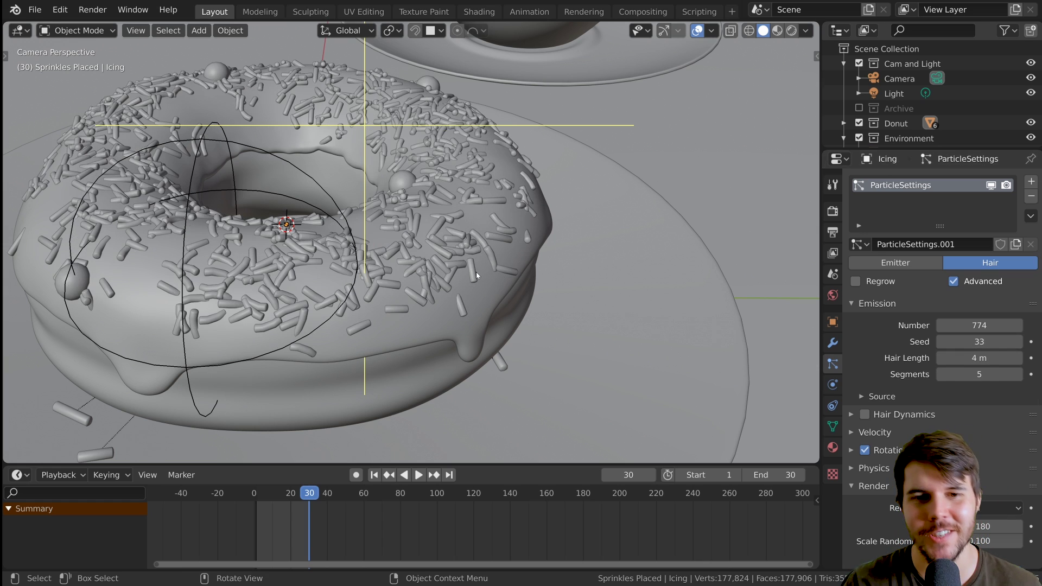
Show the render properties and play the animation through the camera, stopping at frame 29.
scroll(477, 272, down, 4)
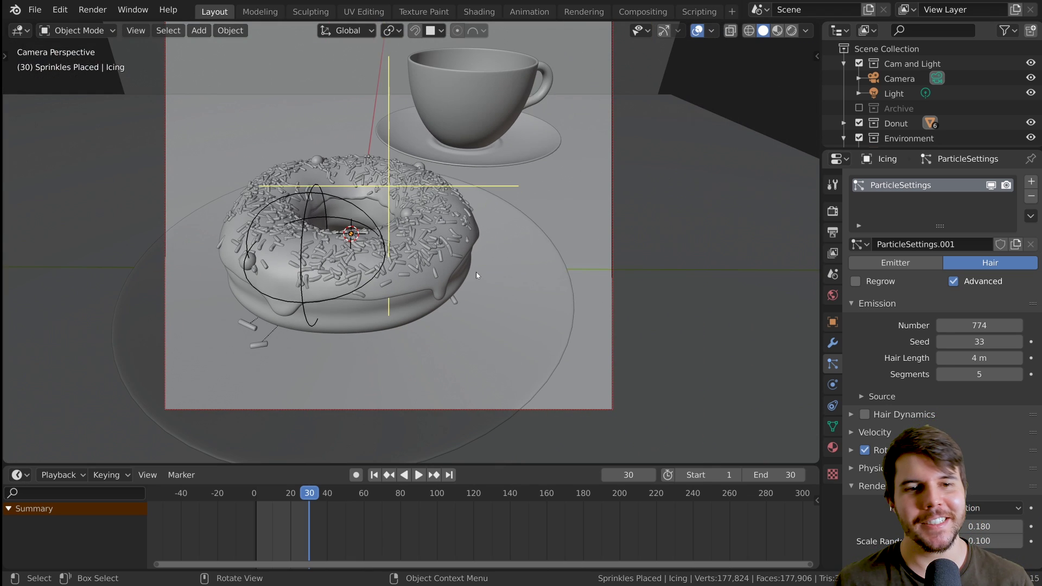
click(833, 211)
key(space)
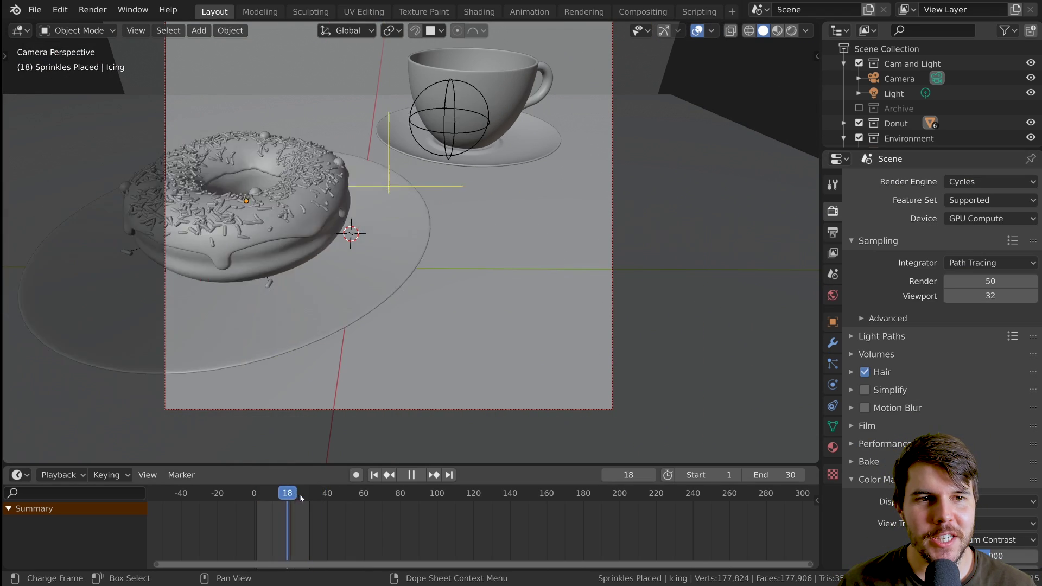
mouse_move(302, 498)
mouse_down()
mouse_move(321, 495)
mouse_move(305, 496)
mouse_up()
key(space)
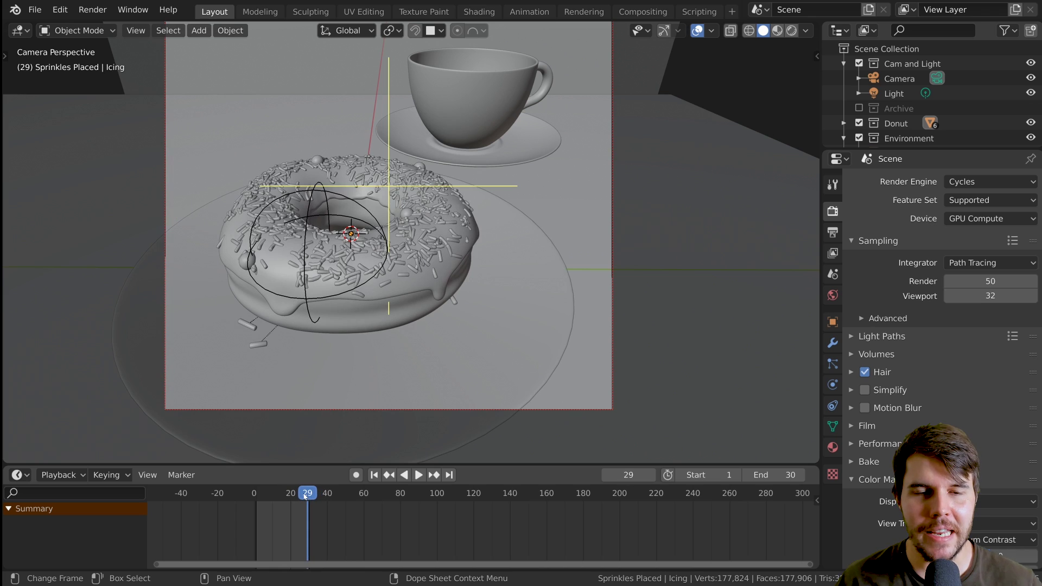